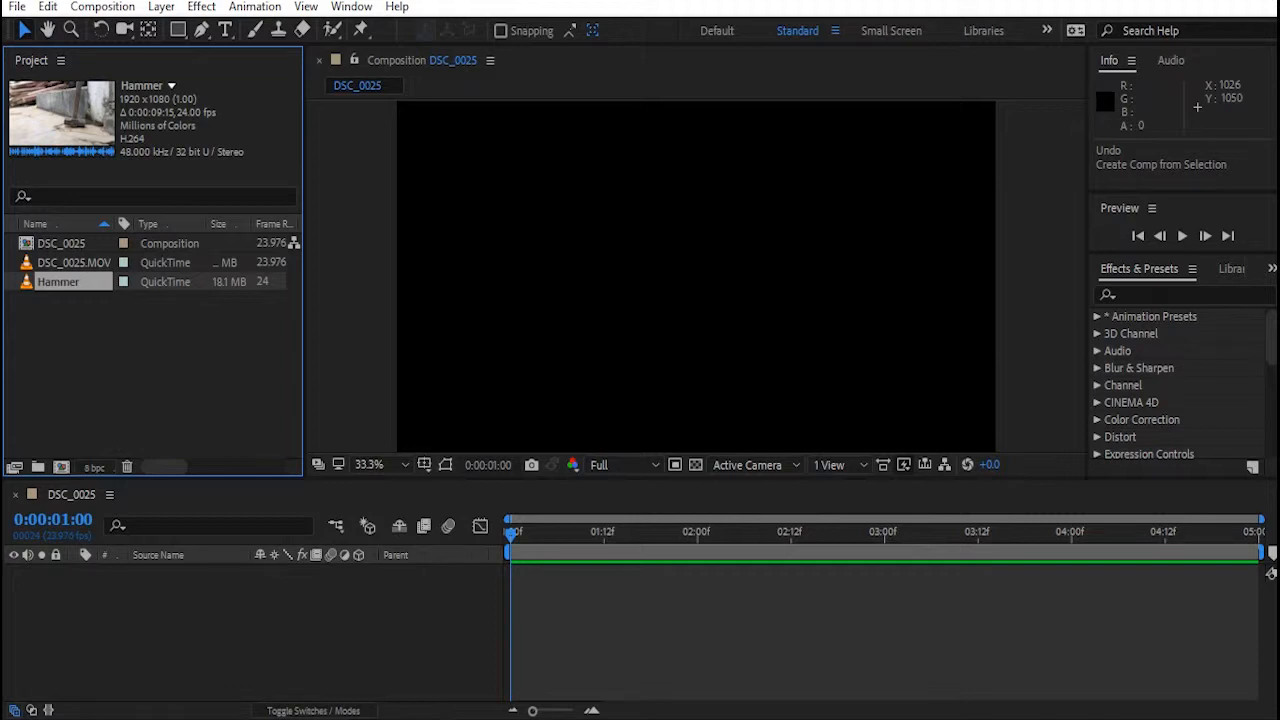
Create a composition from the Hammer footage and trim the end of its layer at 0:00:03:00
drag(57, 281, 61, 467)
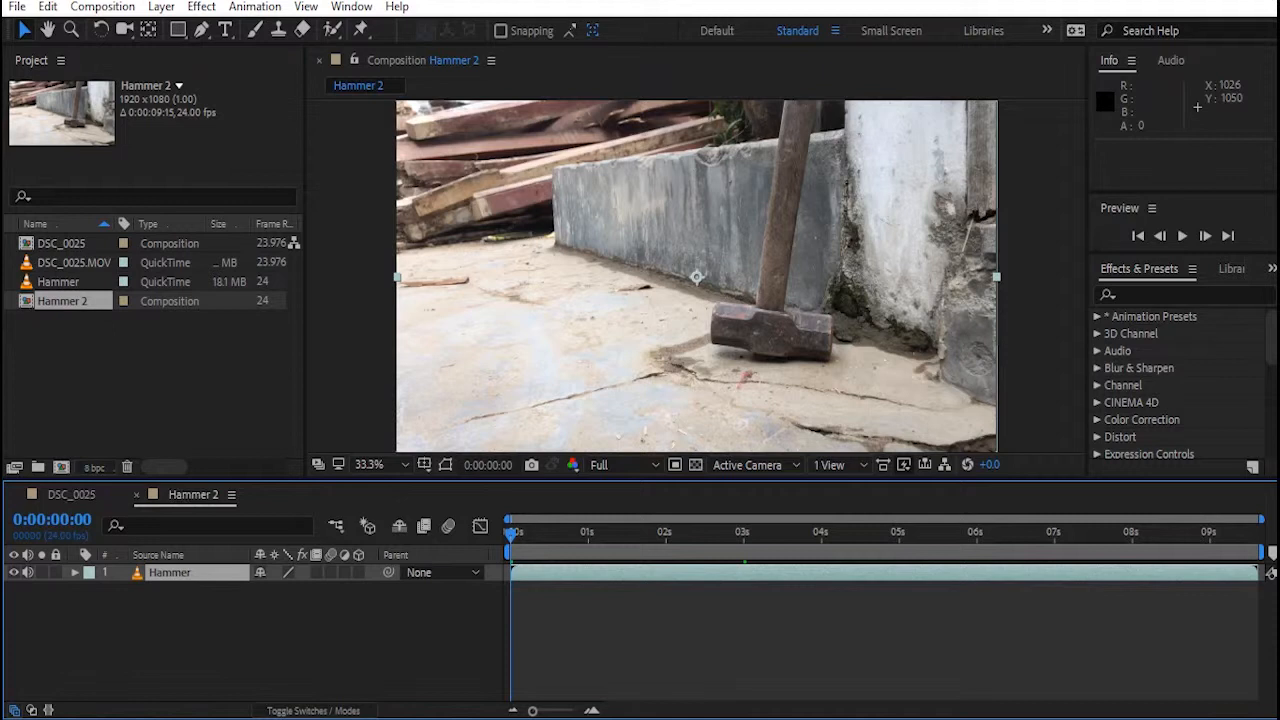
drag(514, 534, 742, 533)
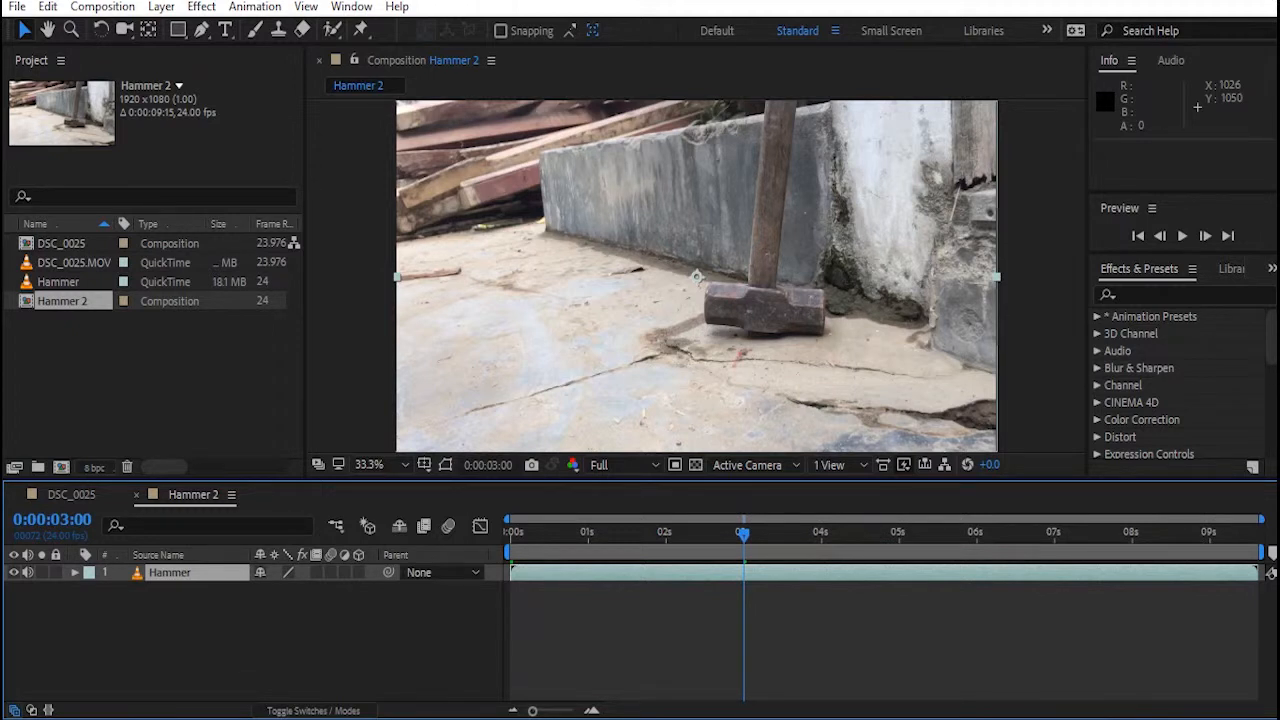
key(alt+])
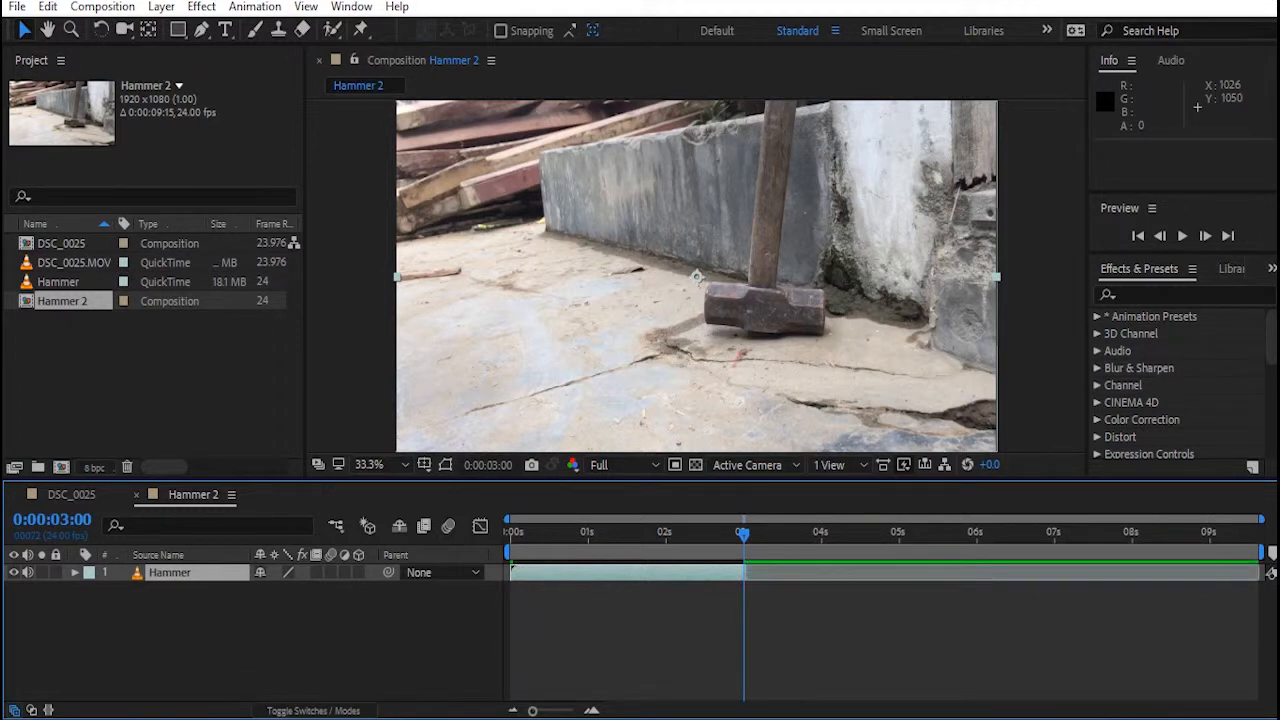
End the work area at 0:00:03:00 and trim the composition to that work area
key(n)
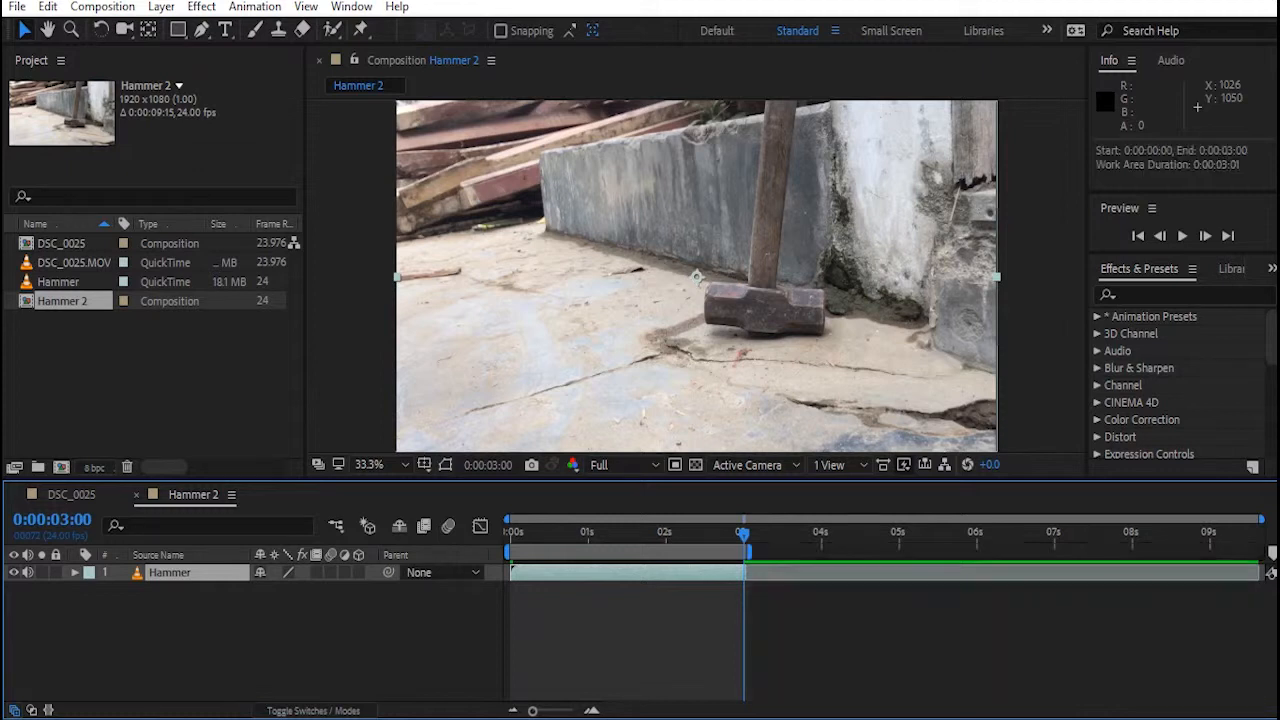
right_click(695, 550)
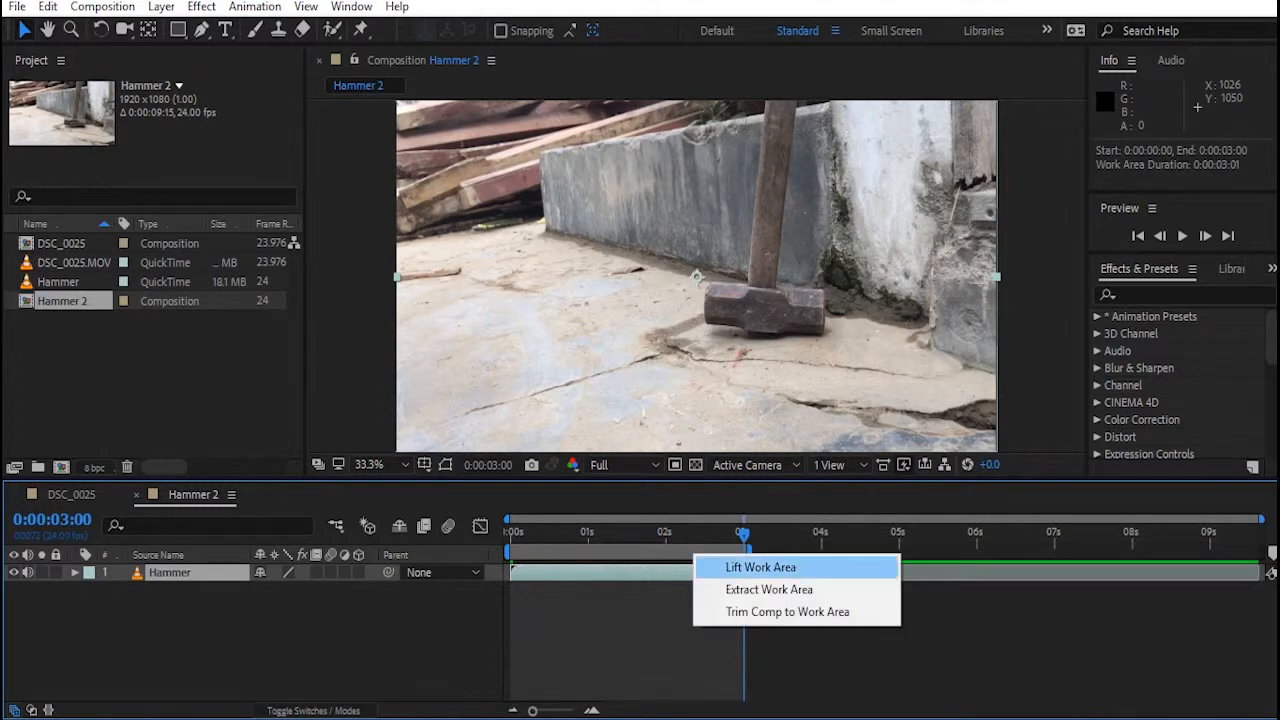
click(787, 611)
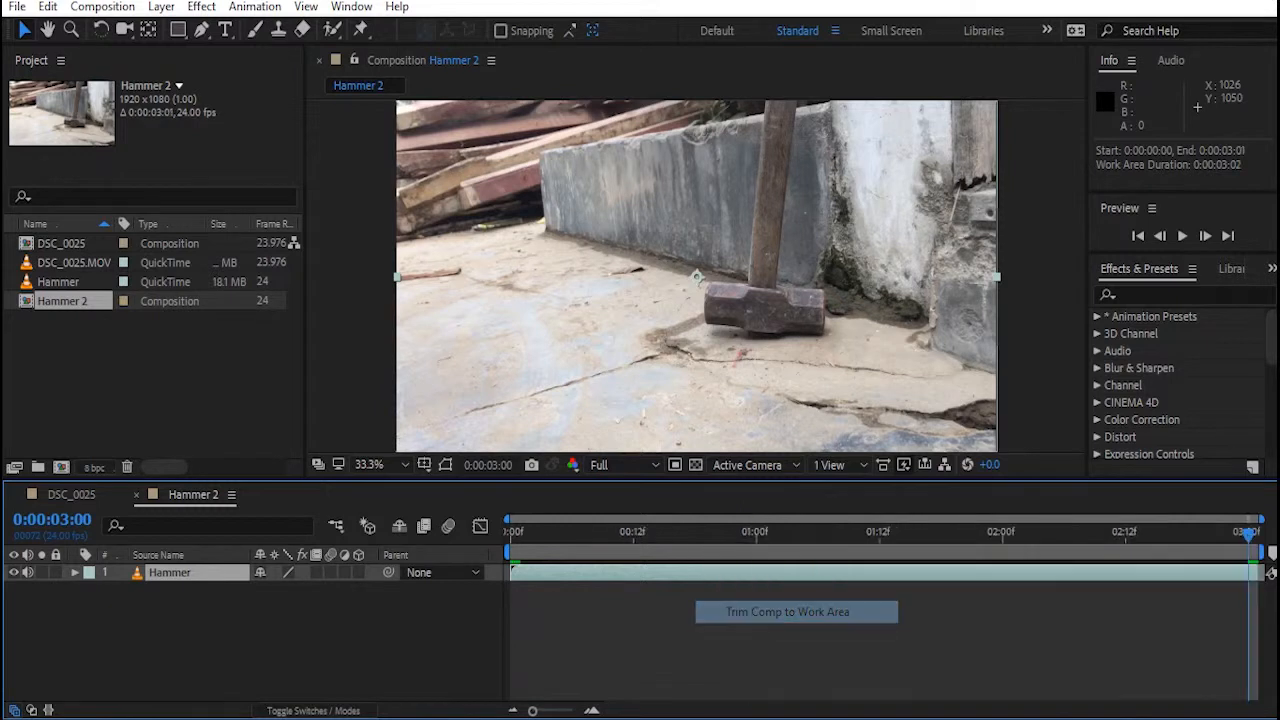
Move the current time to 0:00:00:06 and set the preview resolution to Half
drag(1249, 532, 572, 532)
click(620, 464)
click(622, 534)
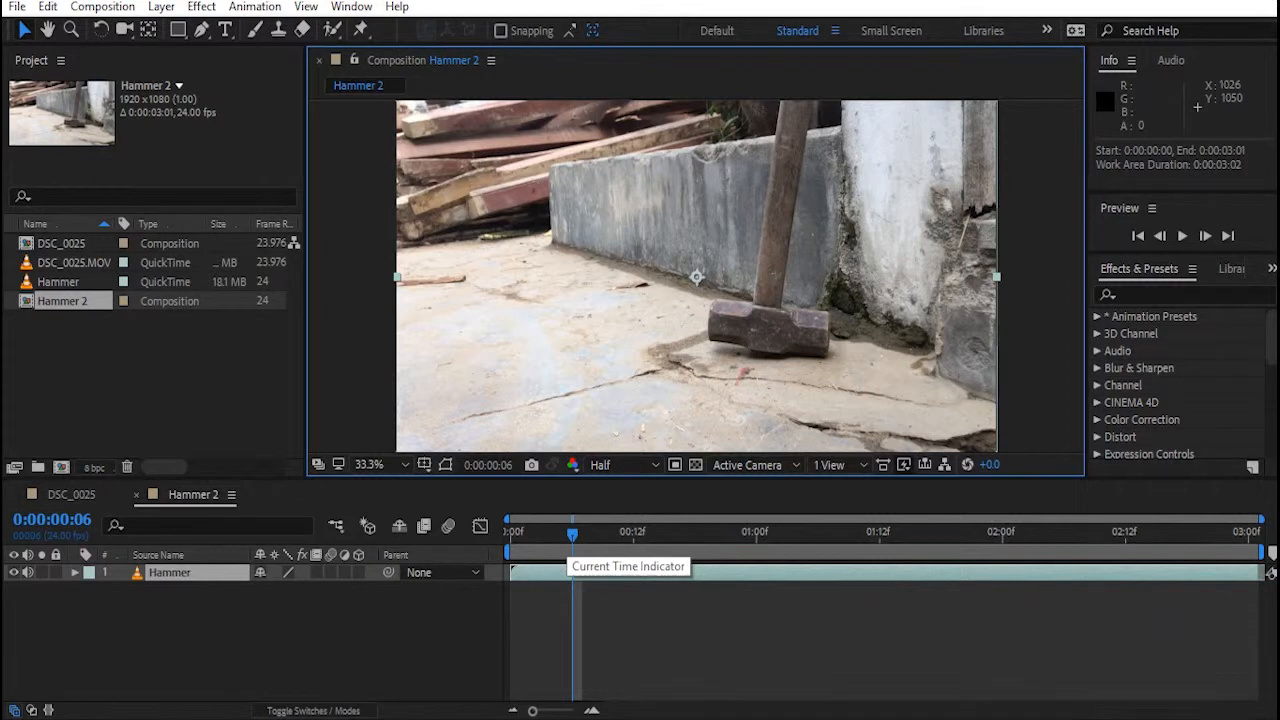
Create a 1920 x 1080 near-white solid above the Hammer footage and hide the new layer
right_click(157, 618)
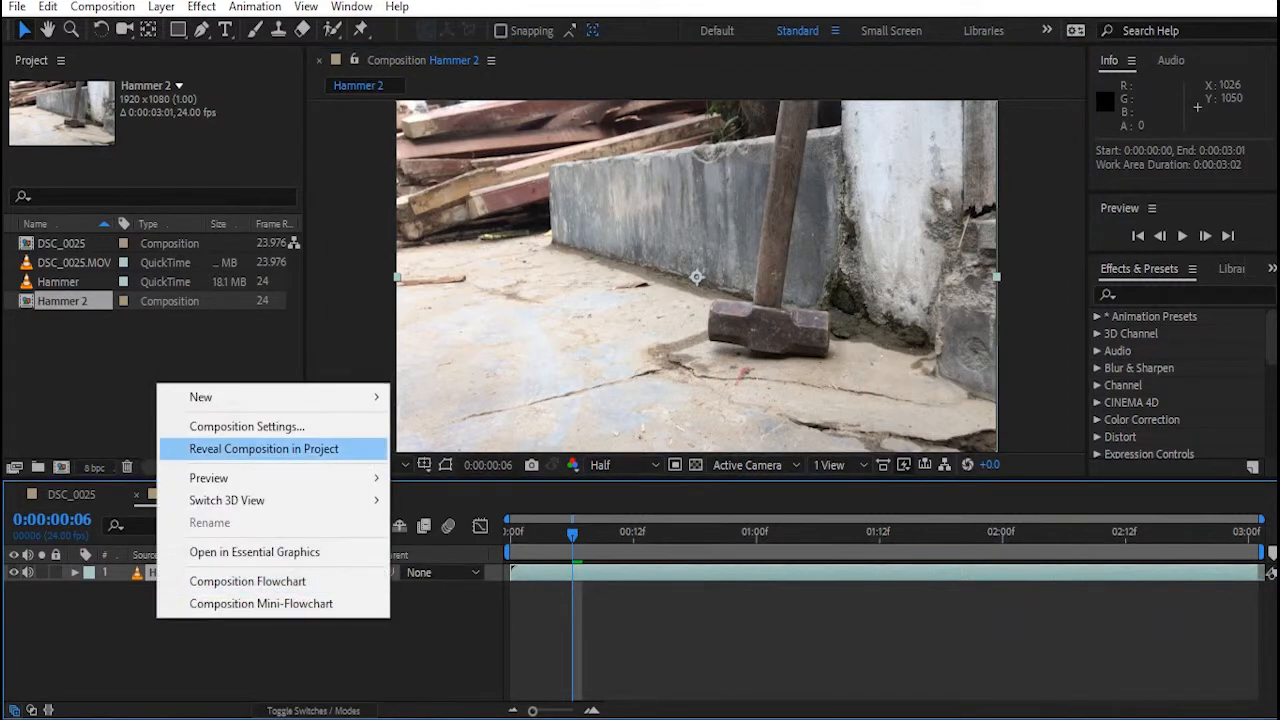
mouse_move(230, 398)
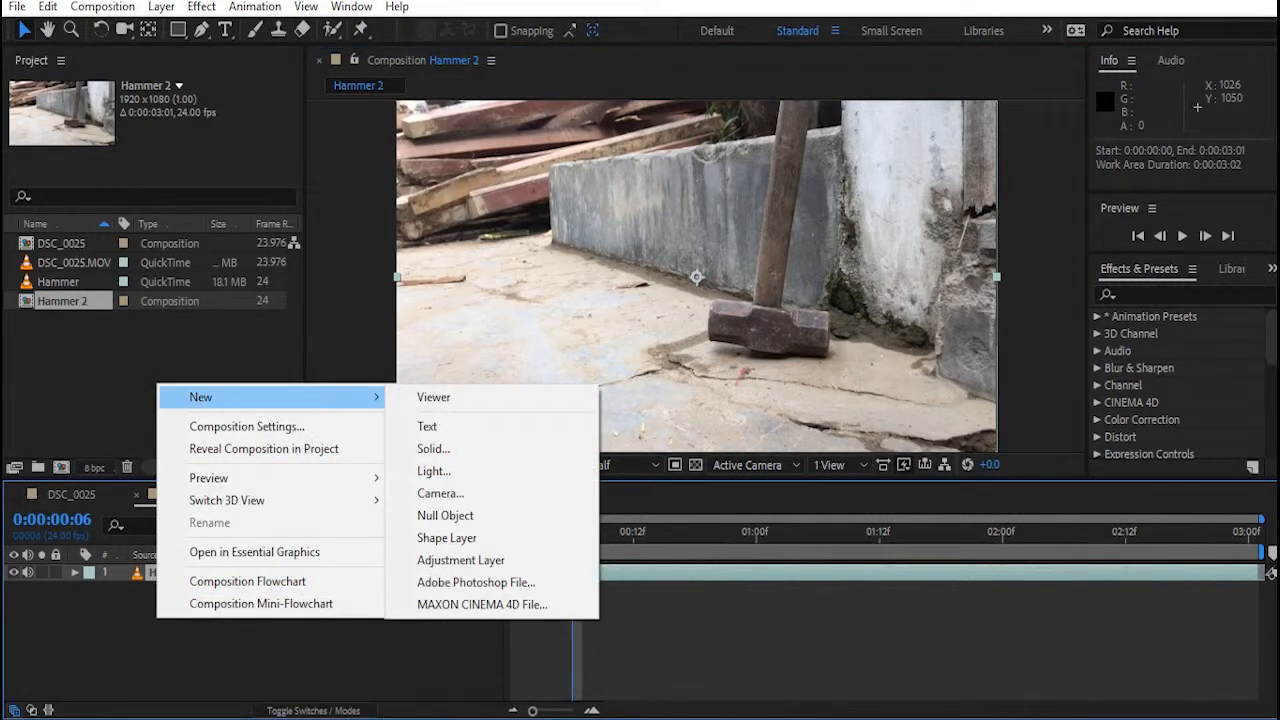
click(434, 449)
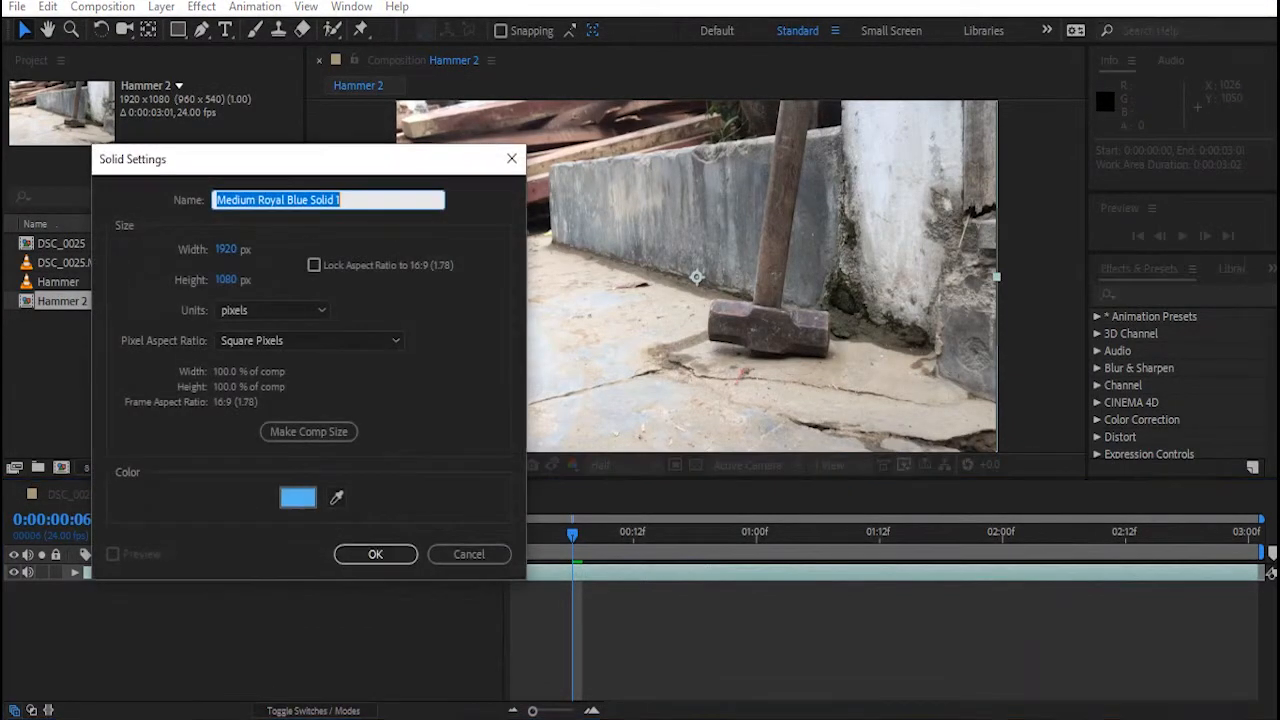
click(298, 498)
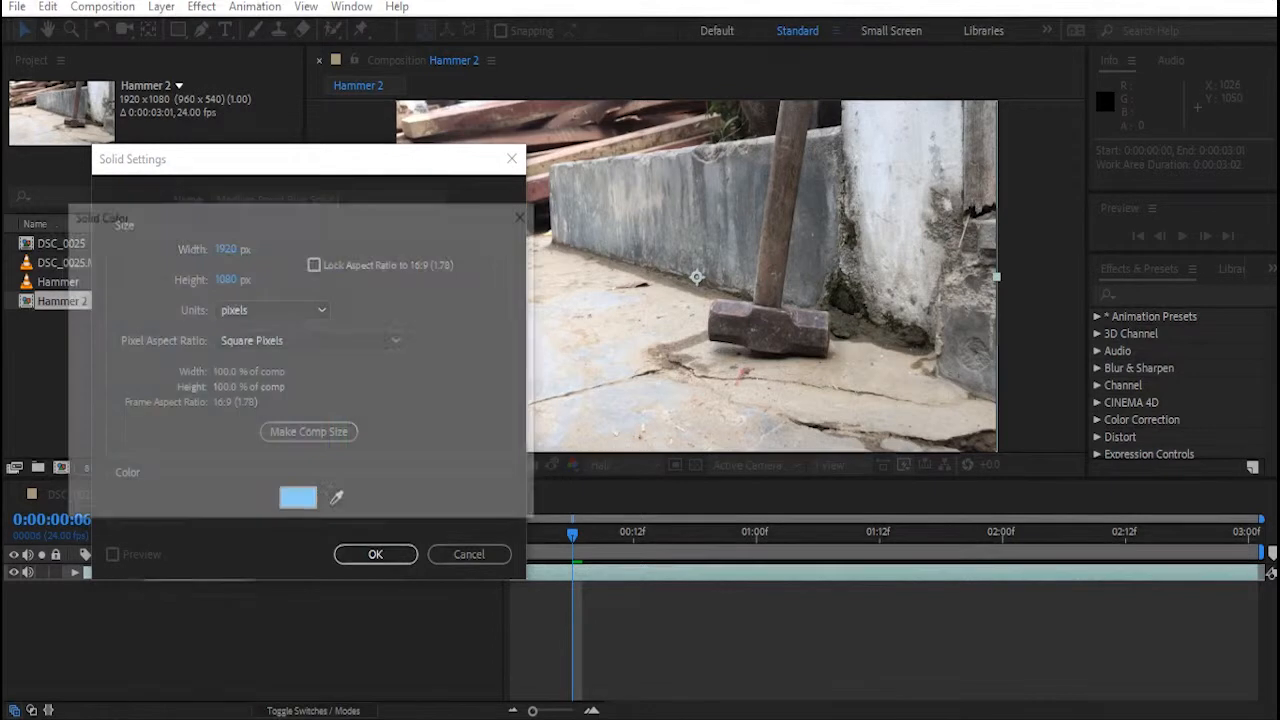
drag(258, 292, 82, 256)
click(489, 252)
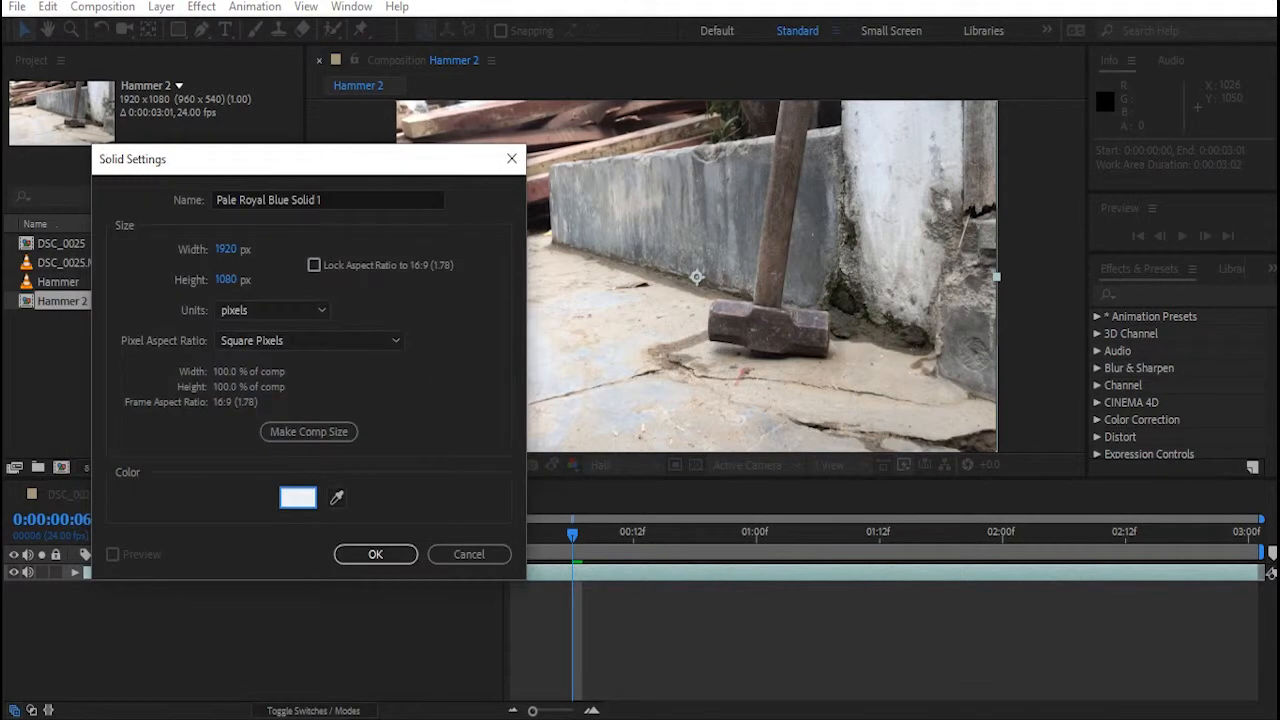
click(375, 554)
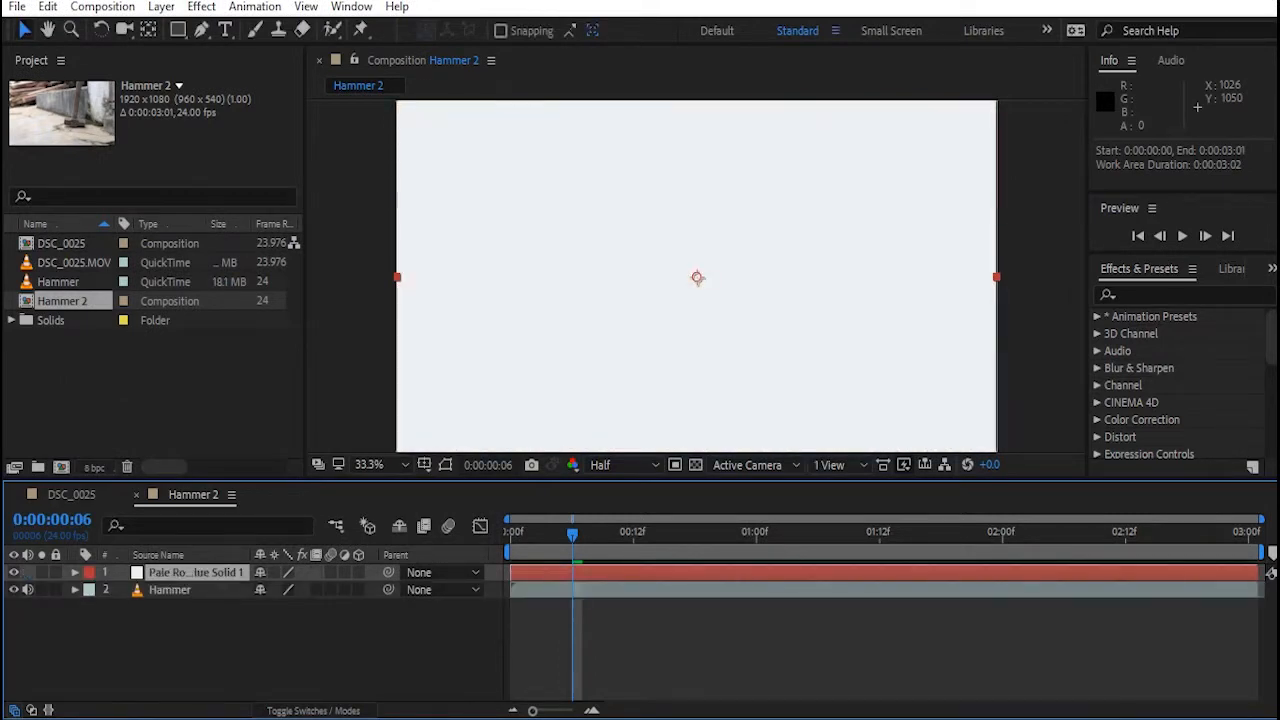
click(14, 573)
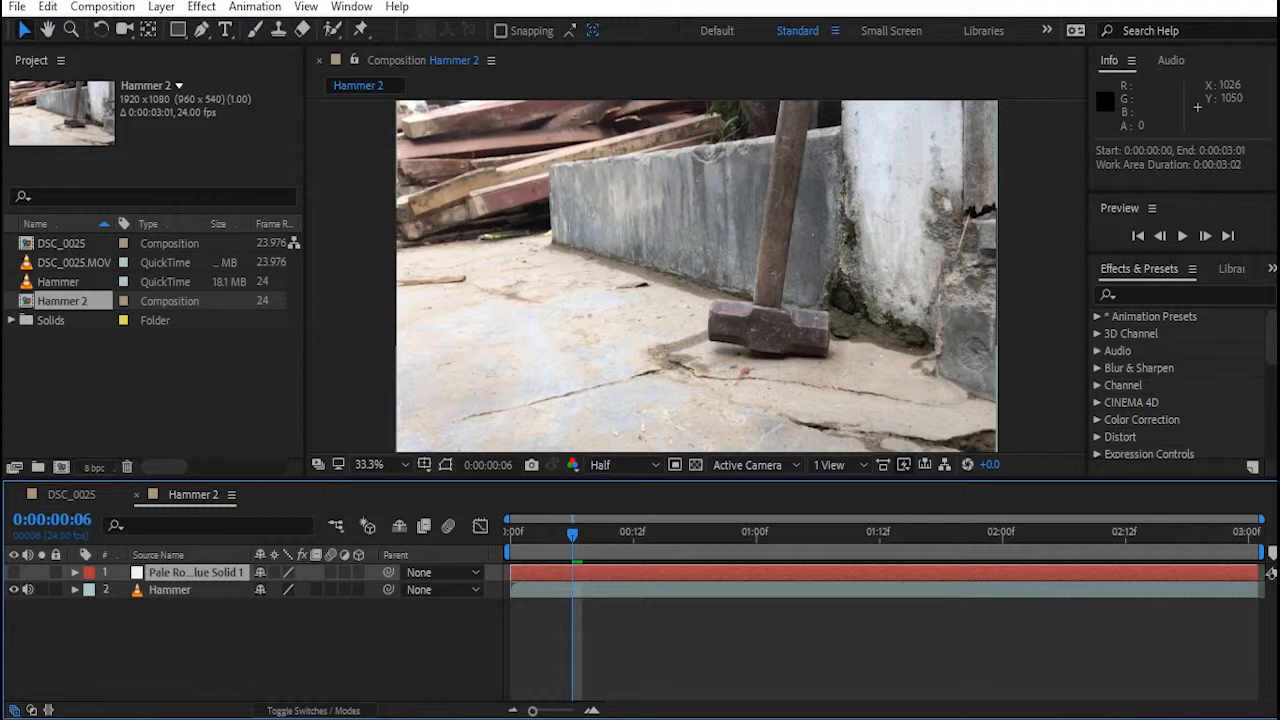
Mute the Hammer footage layer and open the Tracker with that layer selected
click(170, 590)
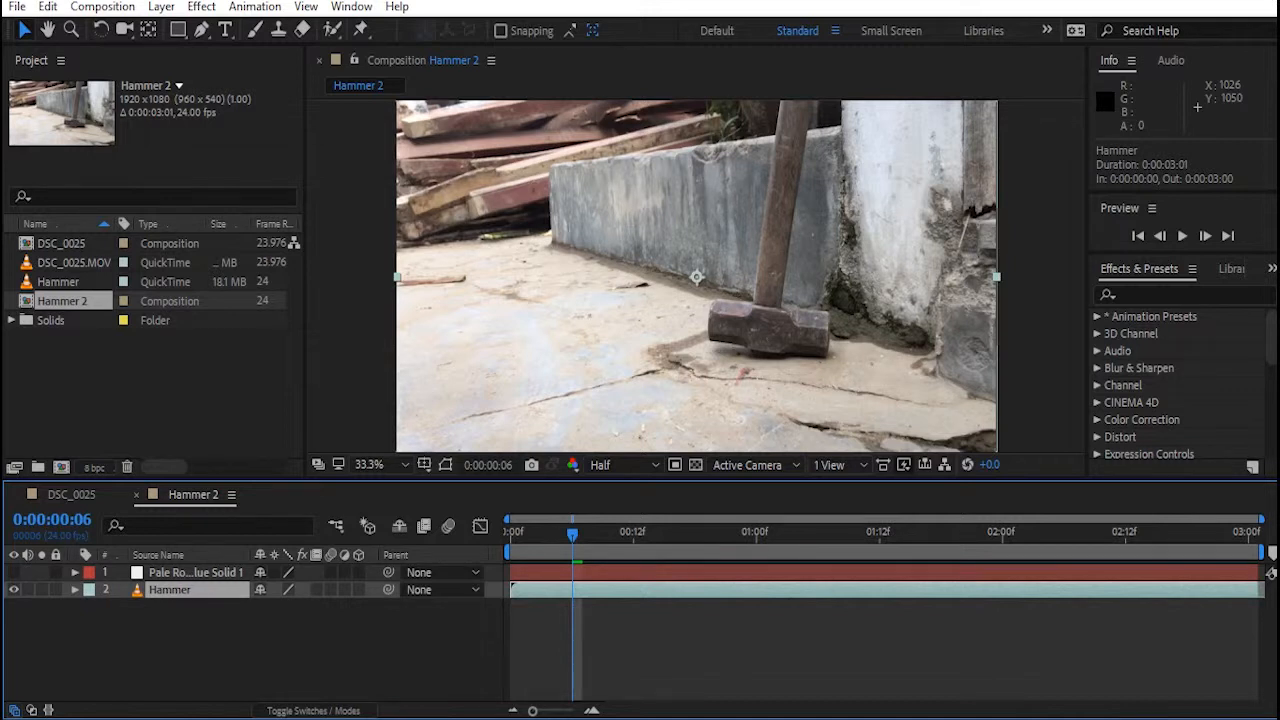
scroll(1180, 385, down, 10)
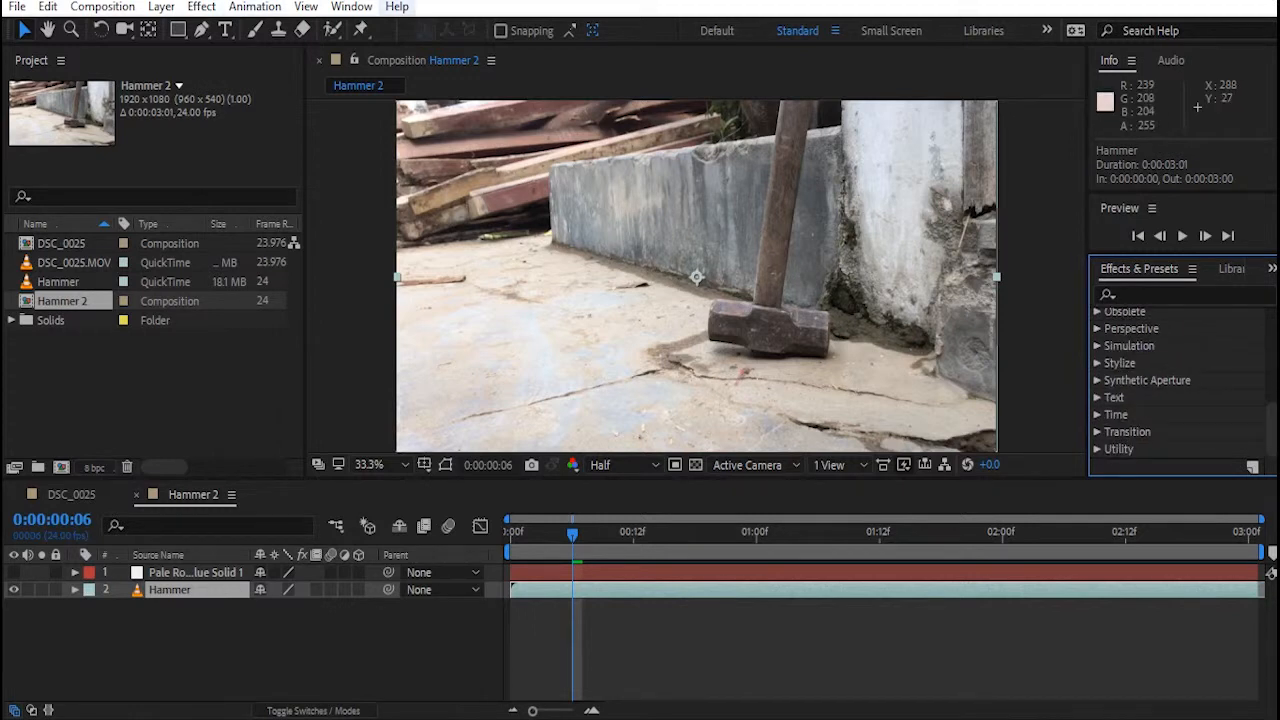
click(352, 7)
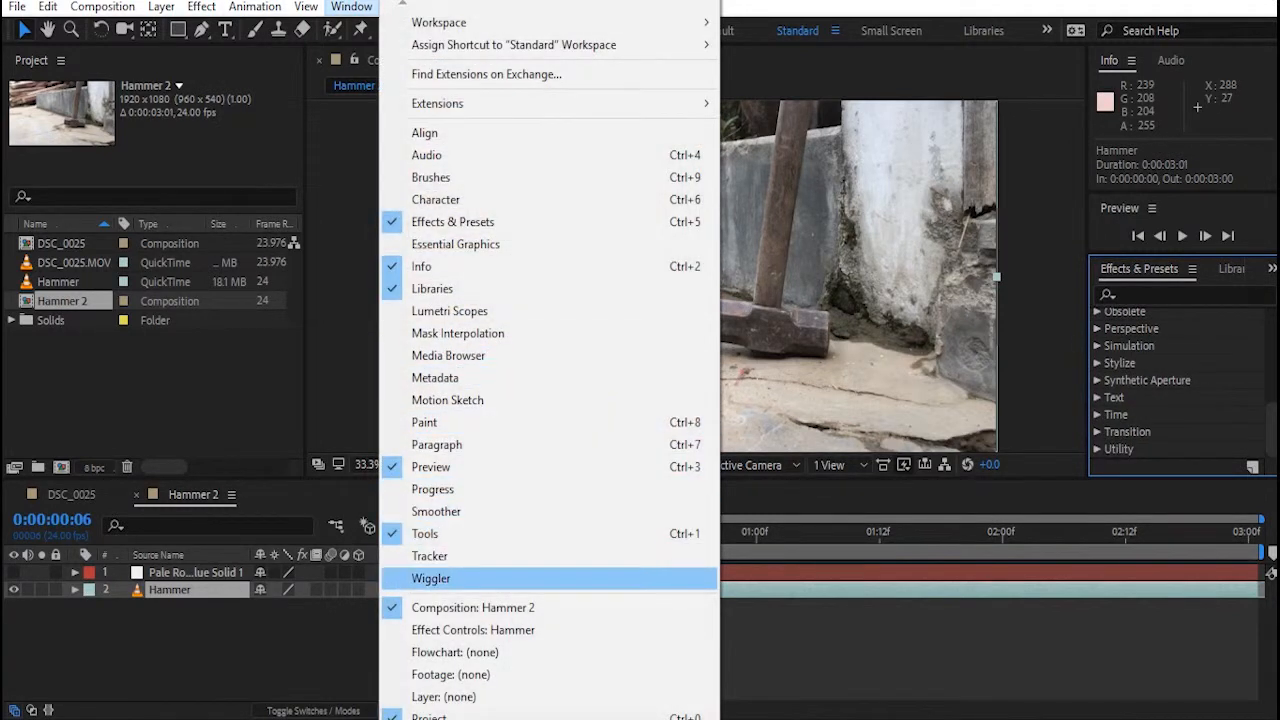
click(430, 556)
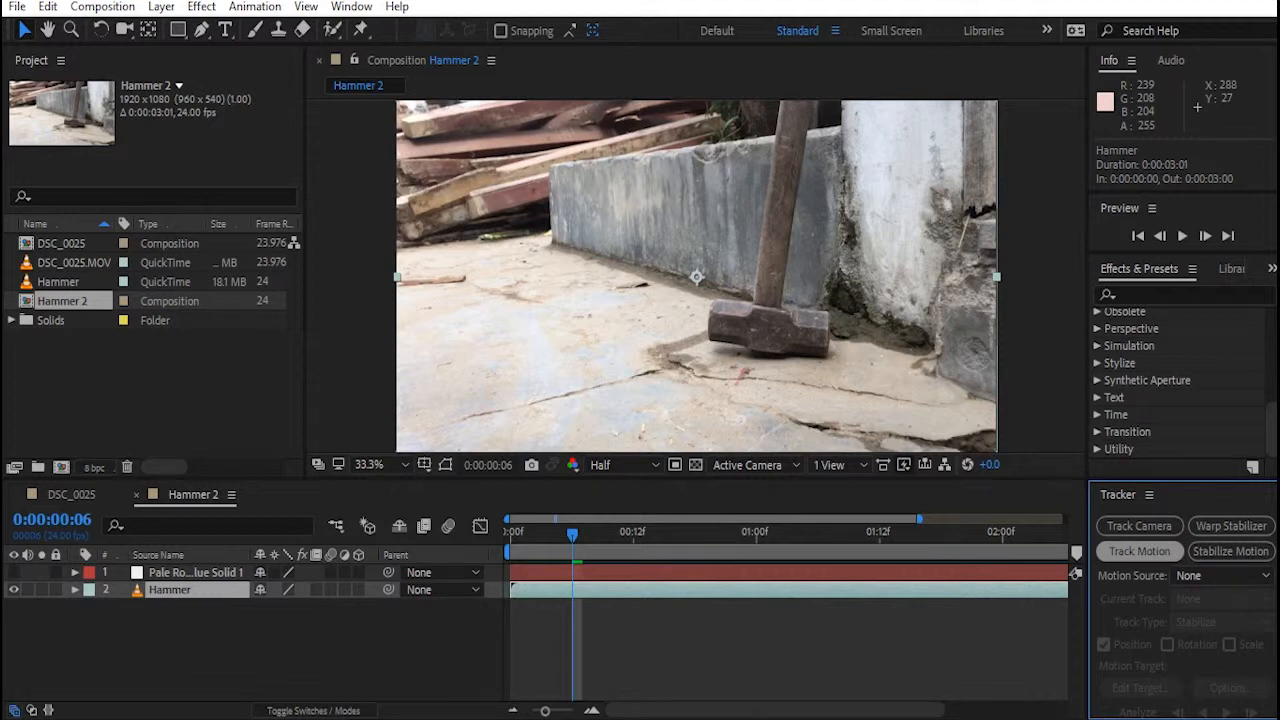
Start a motion track on the Hammer layer with the Perspective corner pin track type
click(1139, 551)
click(1200, 622)
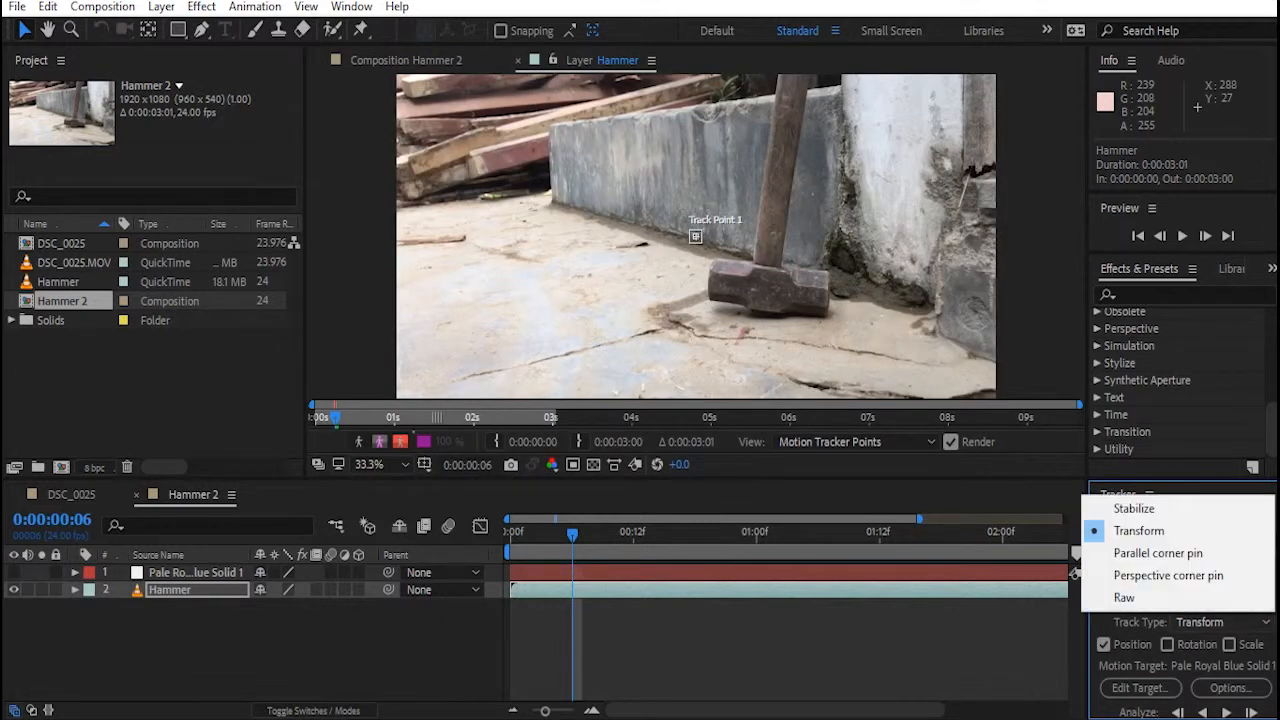
click(1168, 575)
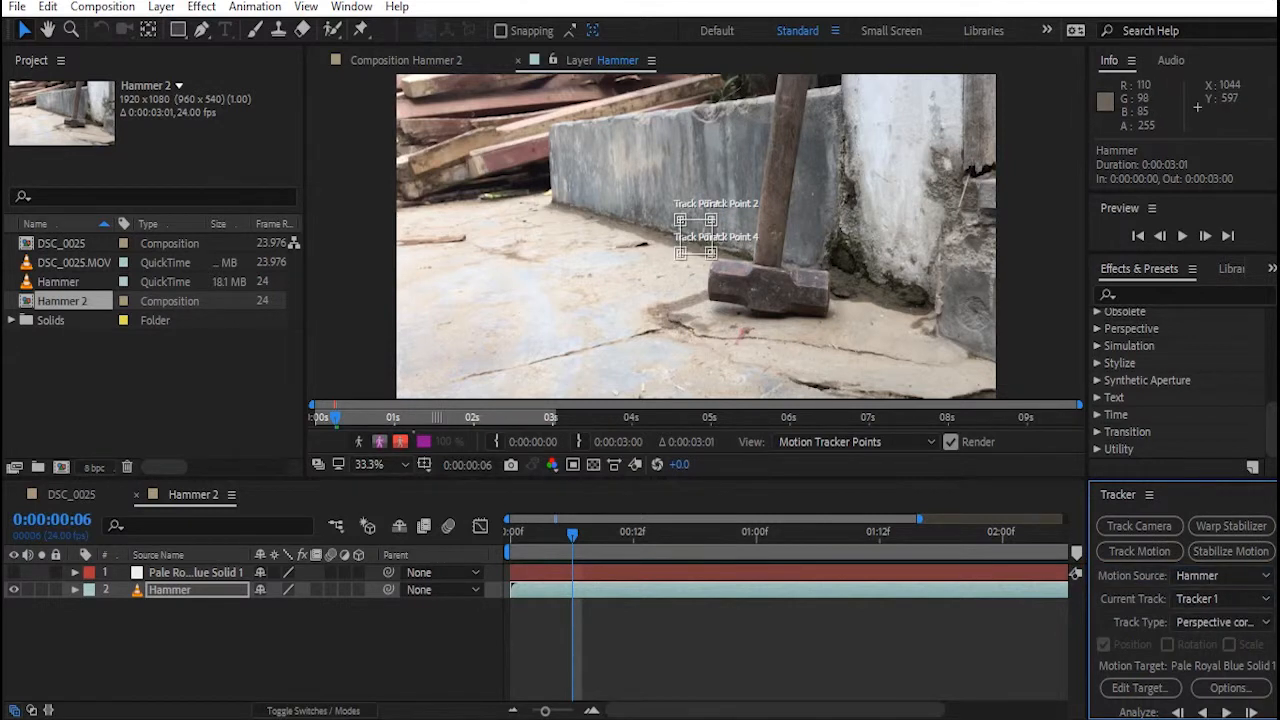
Move track points 2 and 4 onto the hammer's handle and head, and track point 1 beside the head's upper edge
key(slash)
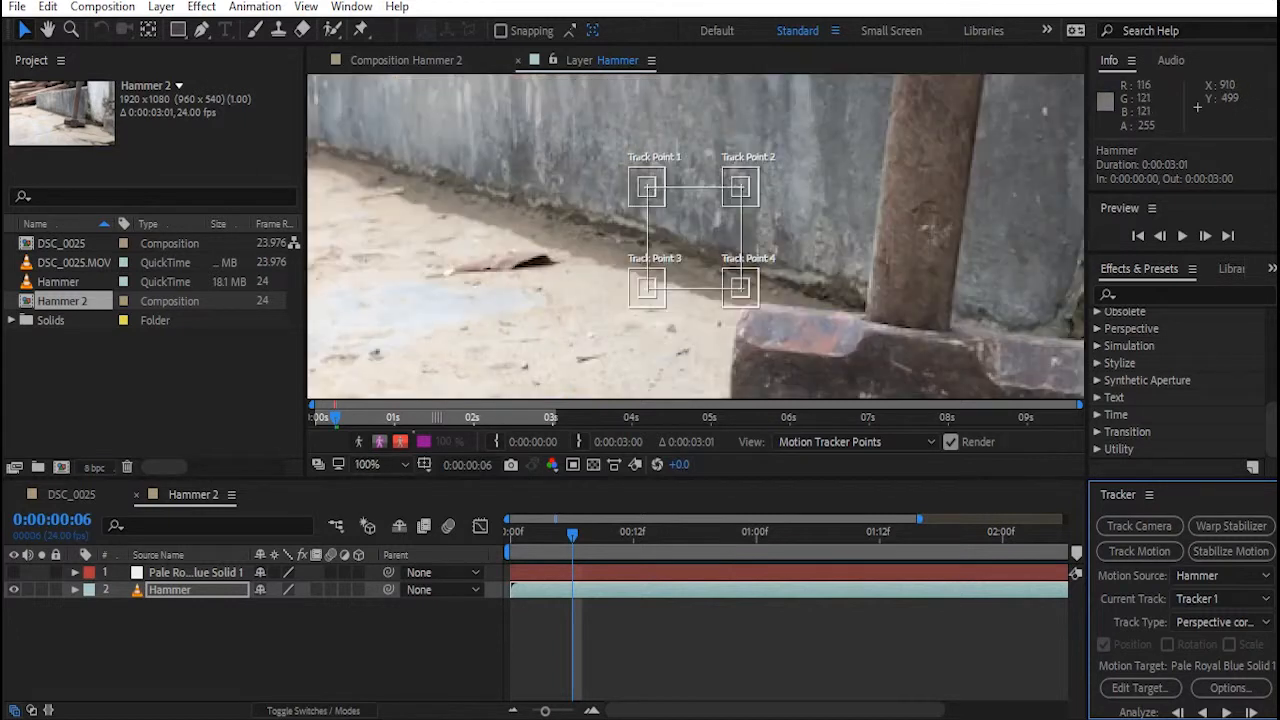
drag(740, 188, 928, 288)
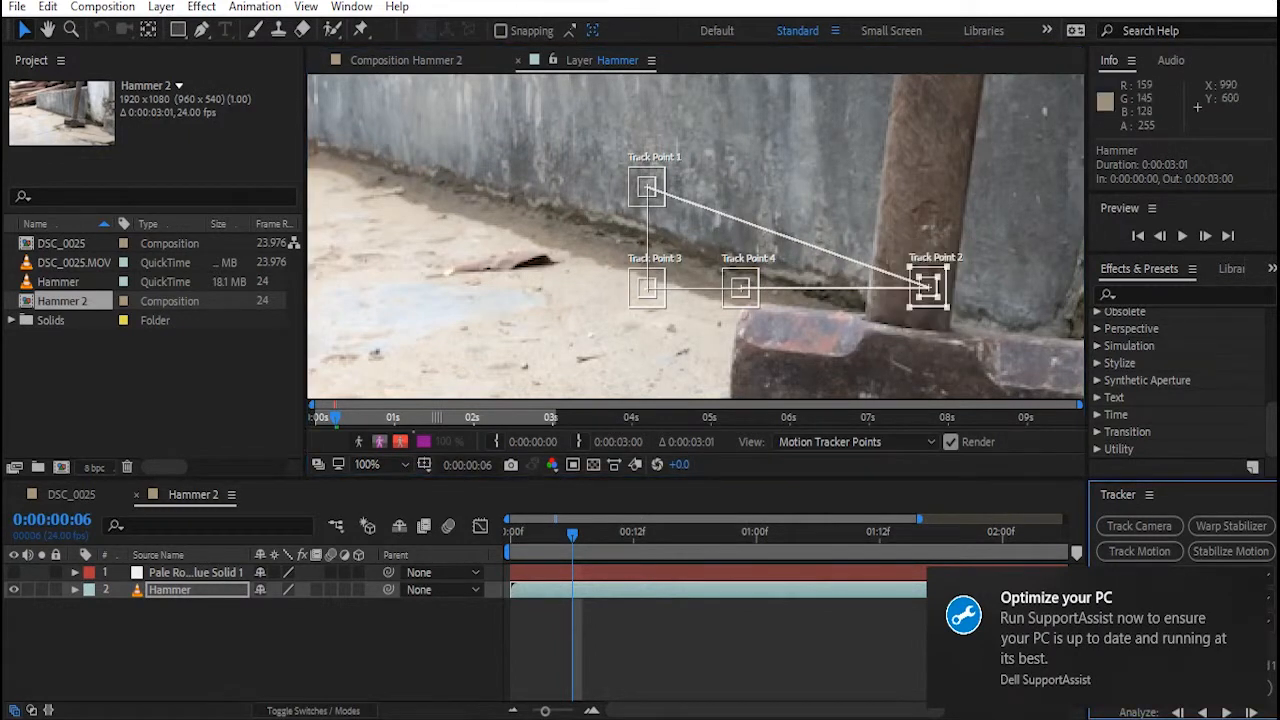
drag(740, 288, 903, 372)
drag(648, 188, 937, 357)
key(ctrl+z)
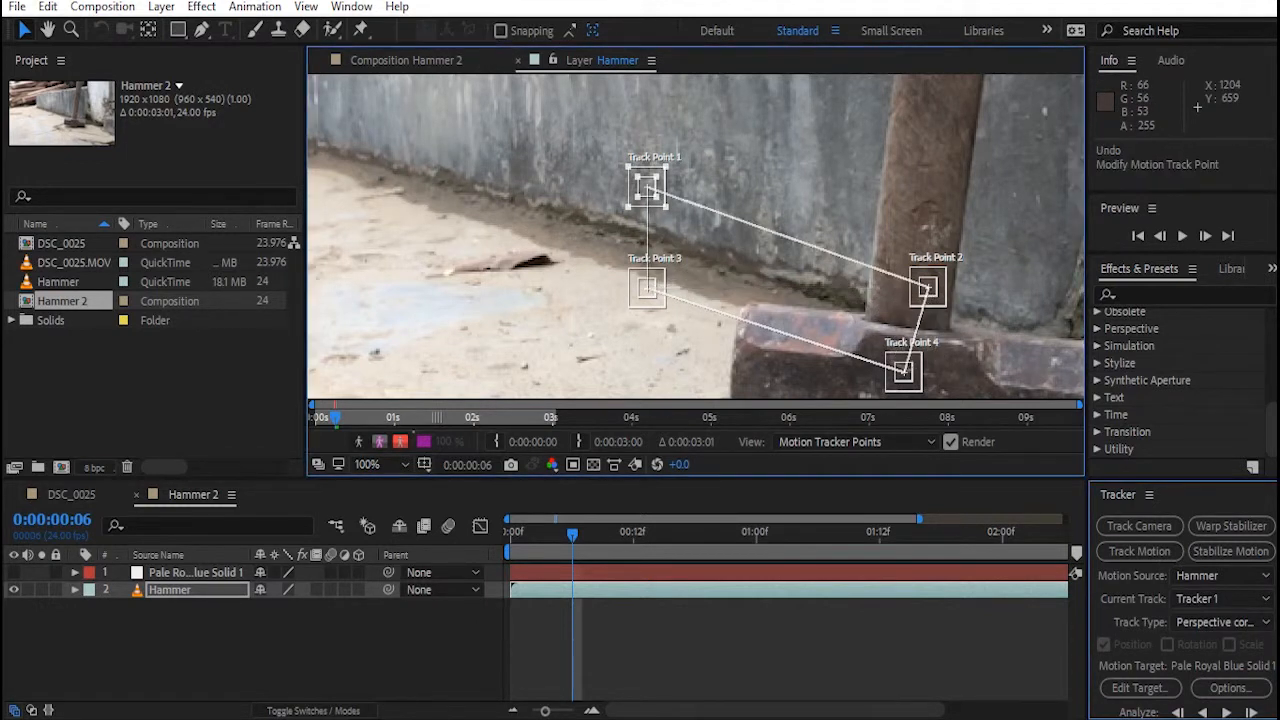
drag(647, 190, 796, 287)
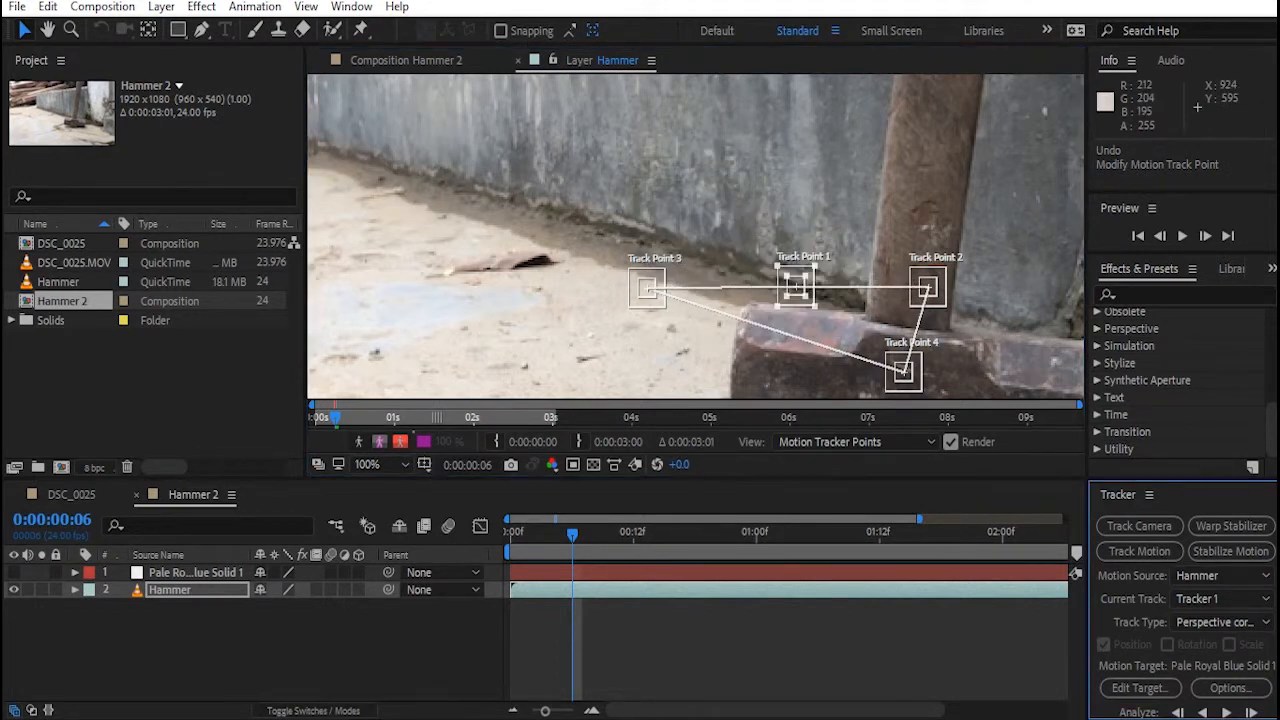
Place track points 3 and 4 along the hammer head's lower edge and points 1 and 2 along its upper edge
drag(647, 289, 861, 212)
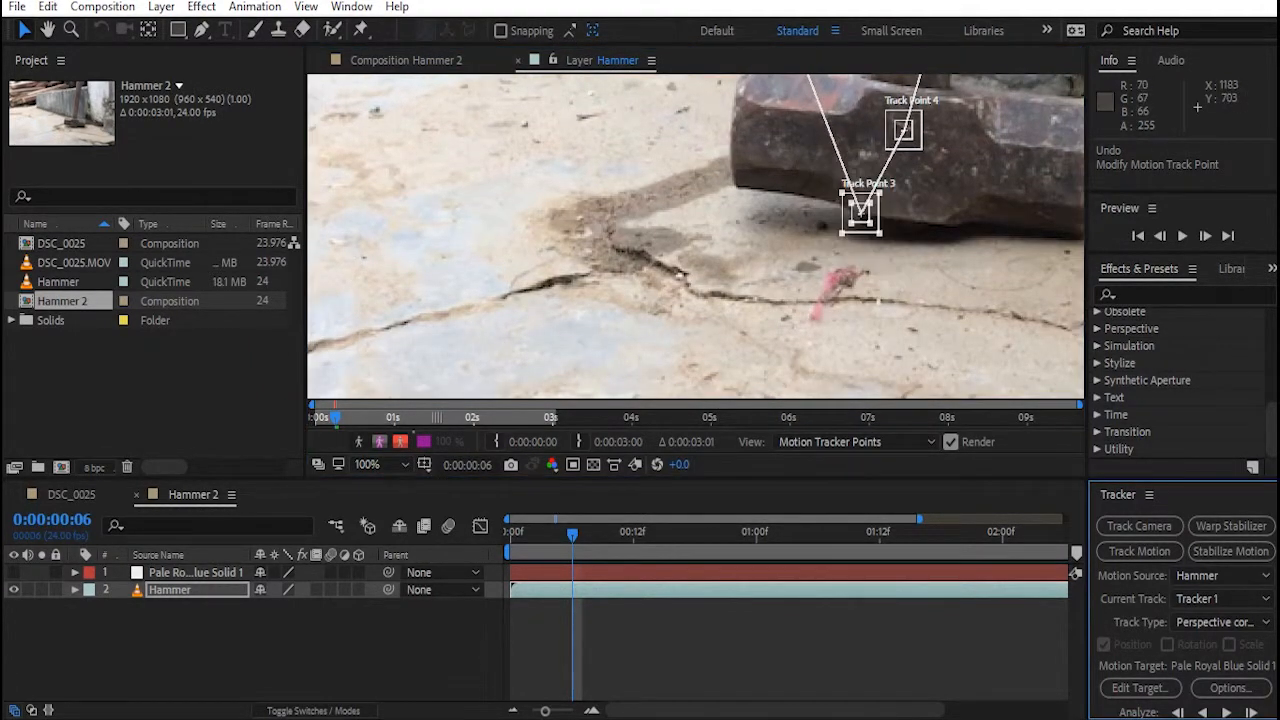
drag(903, 130, 810, 367)
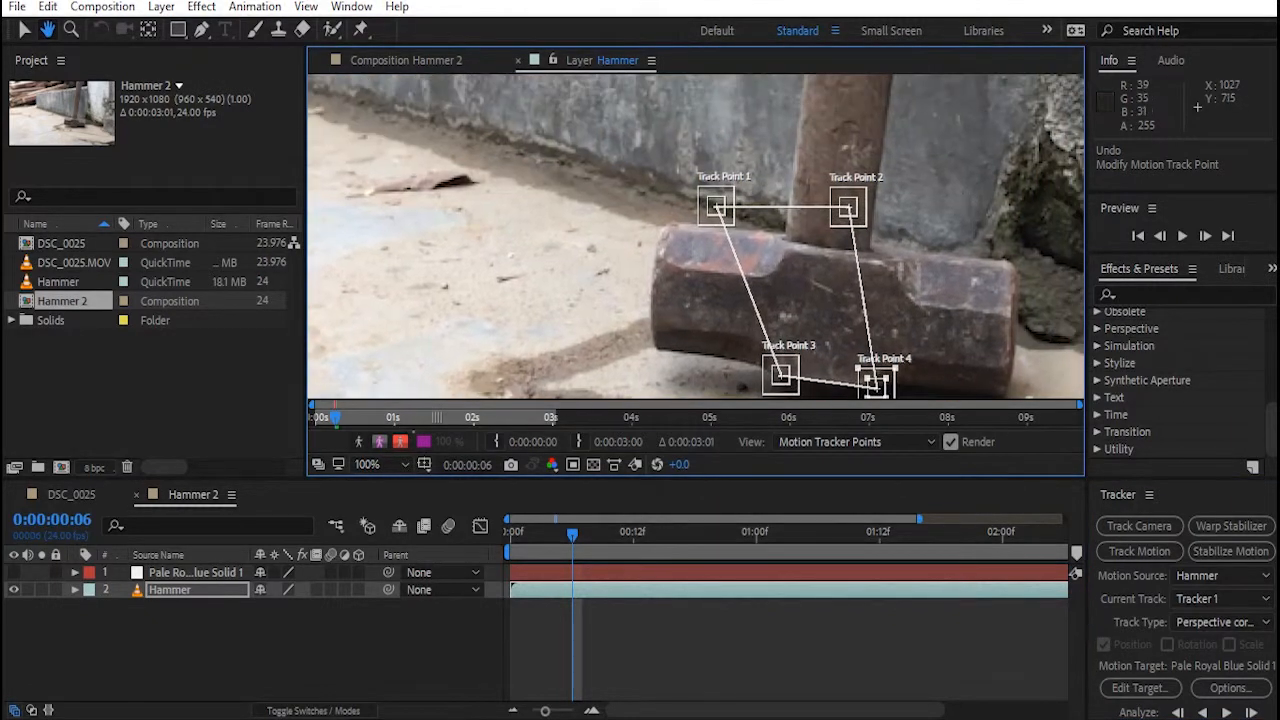
drag(716, 207, 790, 255)
drag(847, 208, 895, 273)
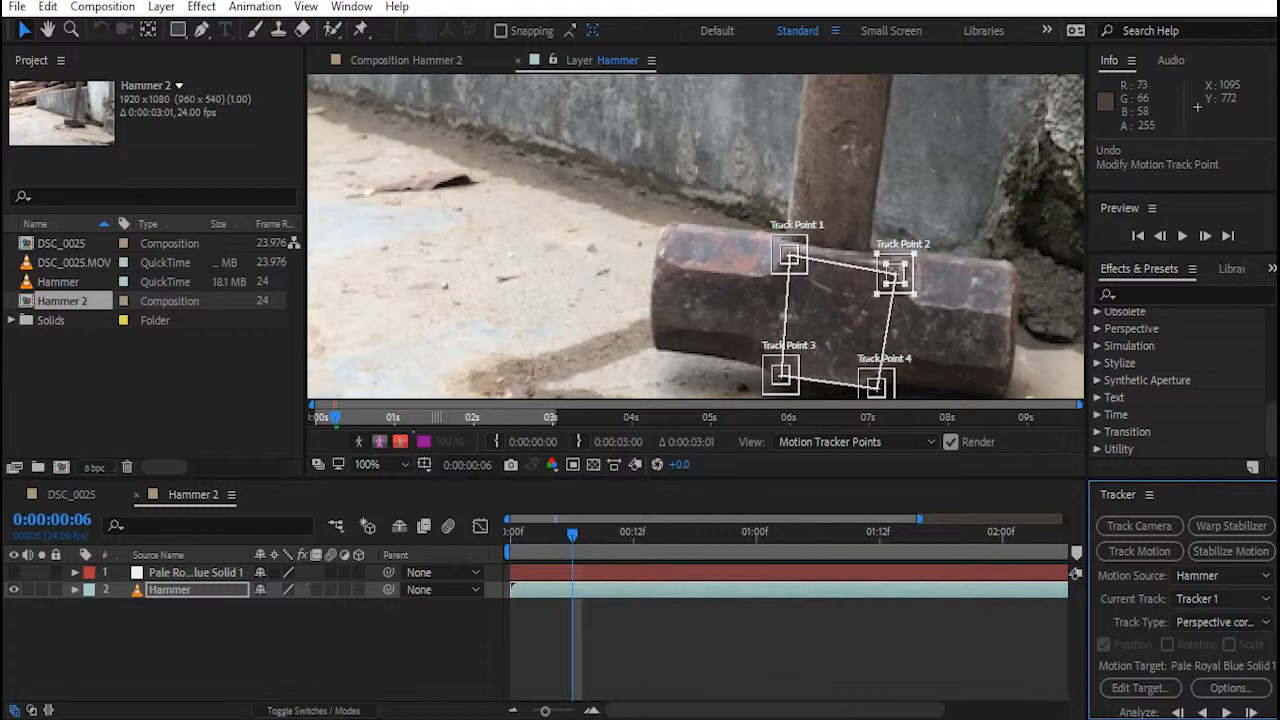
Return to the first frame and fine-tune track points 3, 4 and 1 on the hammer head's edges
drag(572, 534, 509, 534)
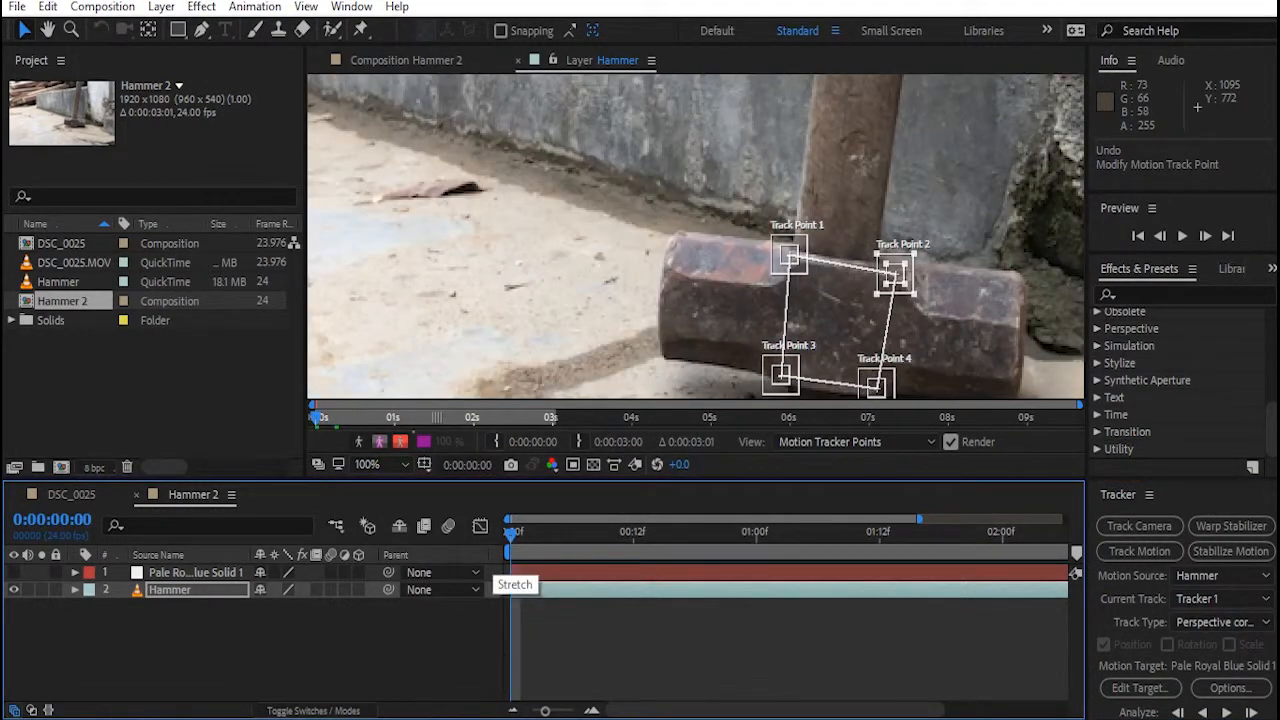
click(781, 376)
drag(781, 376, 787, 262)
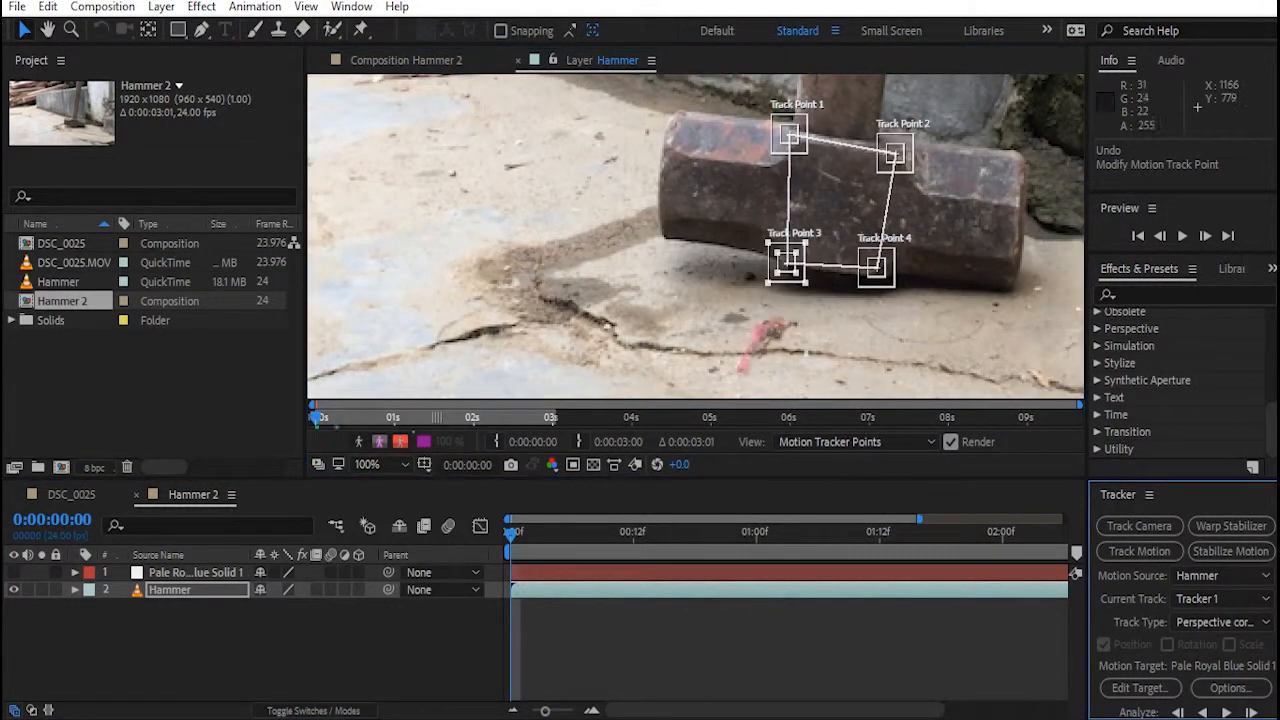
drag(875, 266, 882, 272)
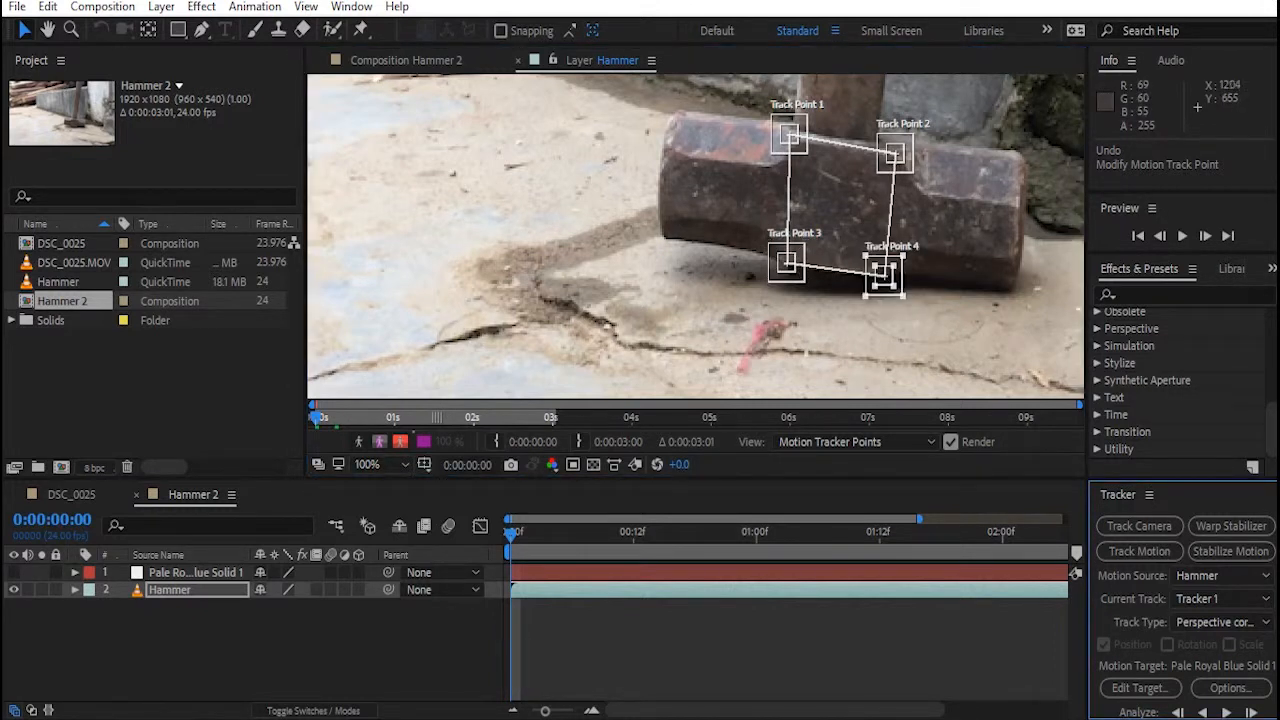
drag(789, 136, 795, 144)
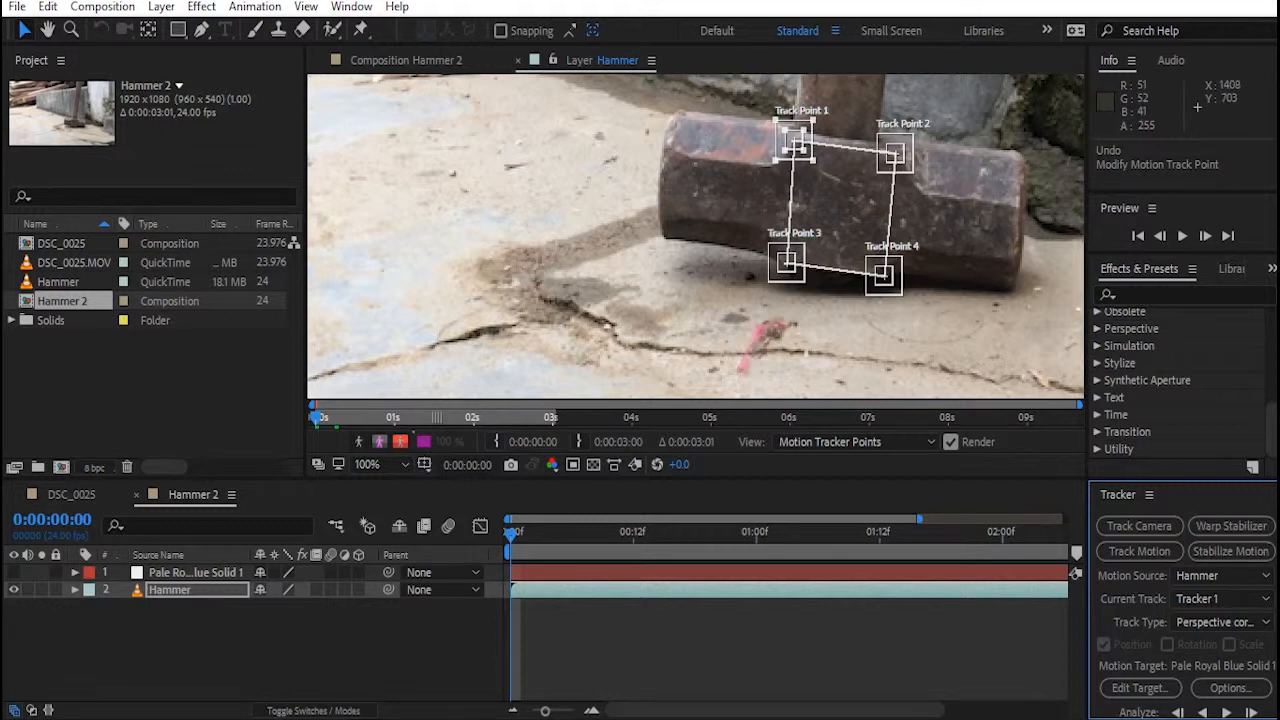
Analyze the track points forward through the clip and confirm Pale Royal Blue Solid 1 as the motion target
click(1226, 712)
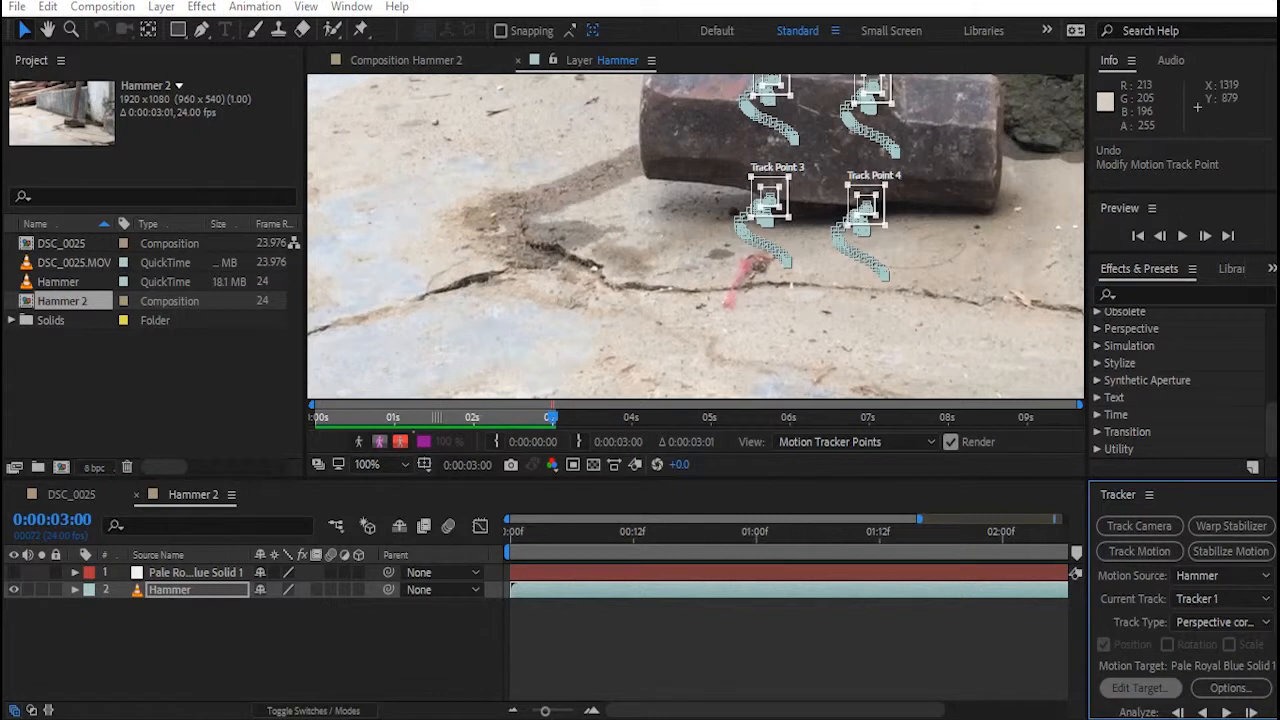
click(1140, 688)
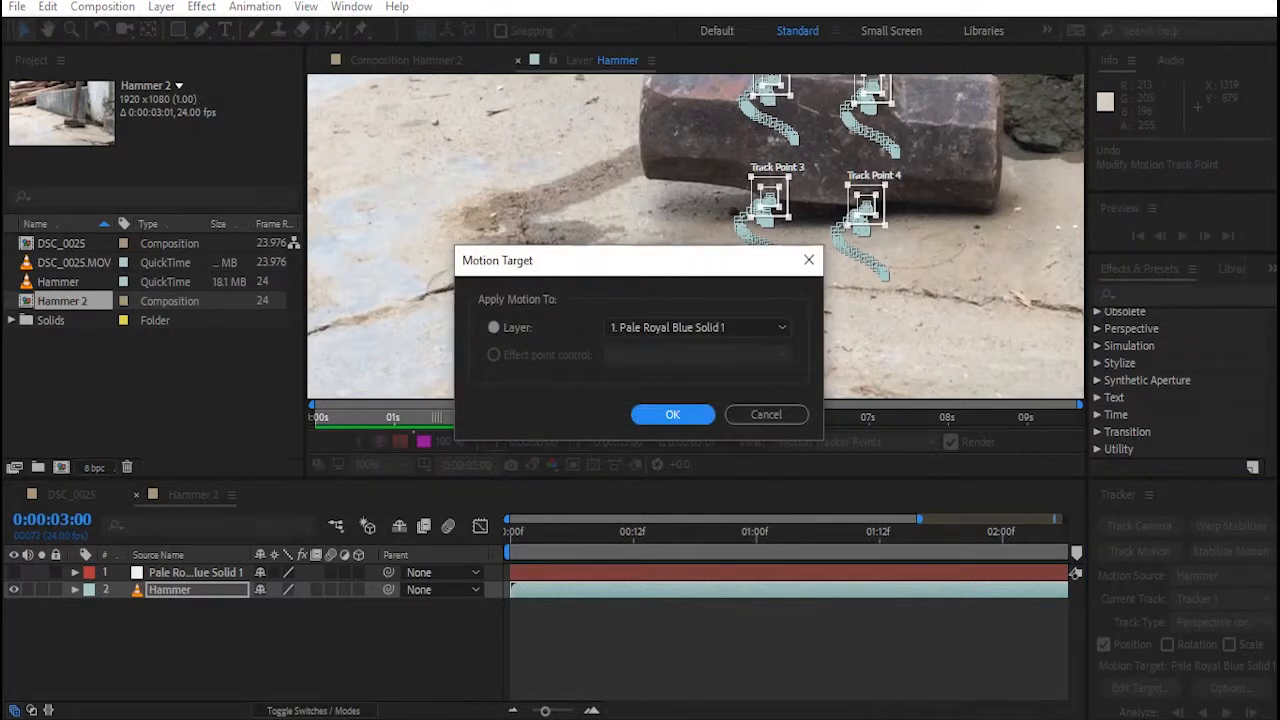
key(Return)
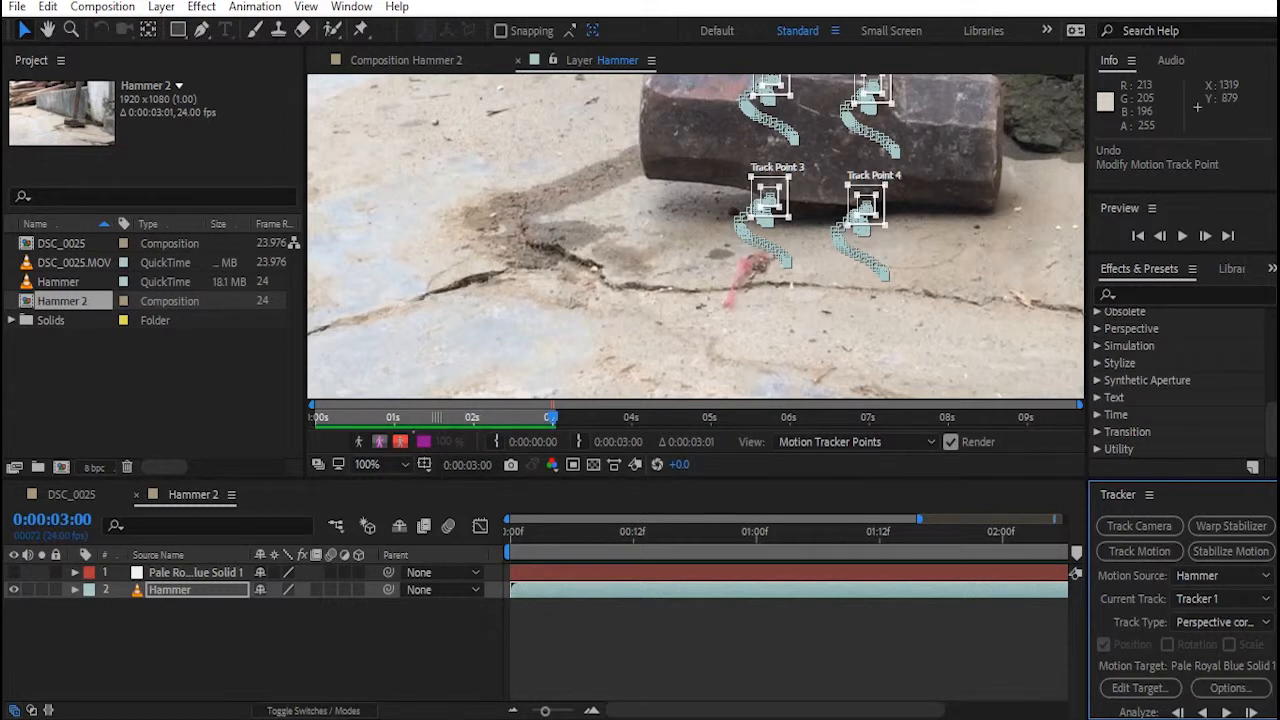
Apply the first tracker's perspective corner-pin data to Pale Royal Blue Solid 1 and collapse the layer's properties
drag(1180, 479, 1180, 395)
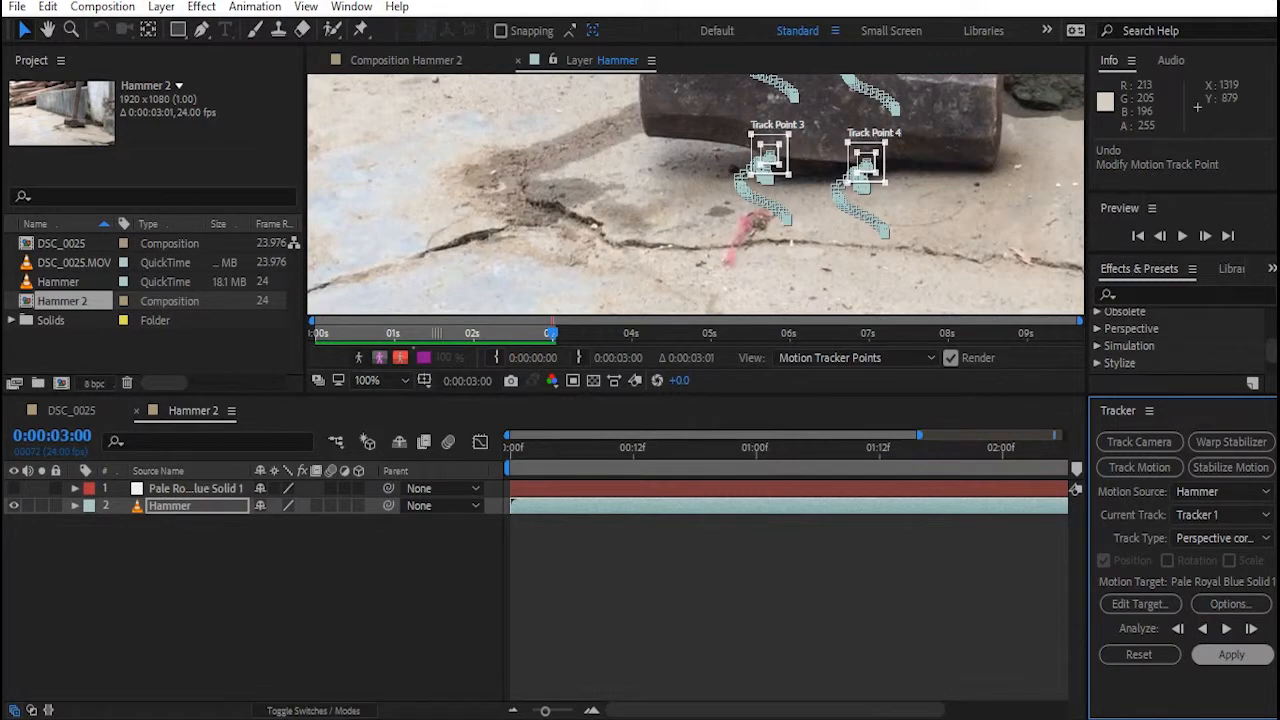
click(1231, 654)
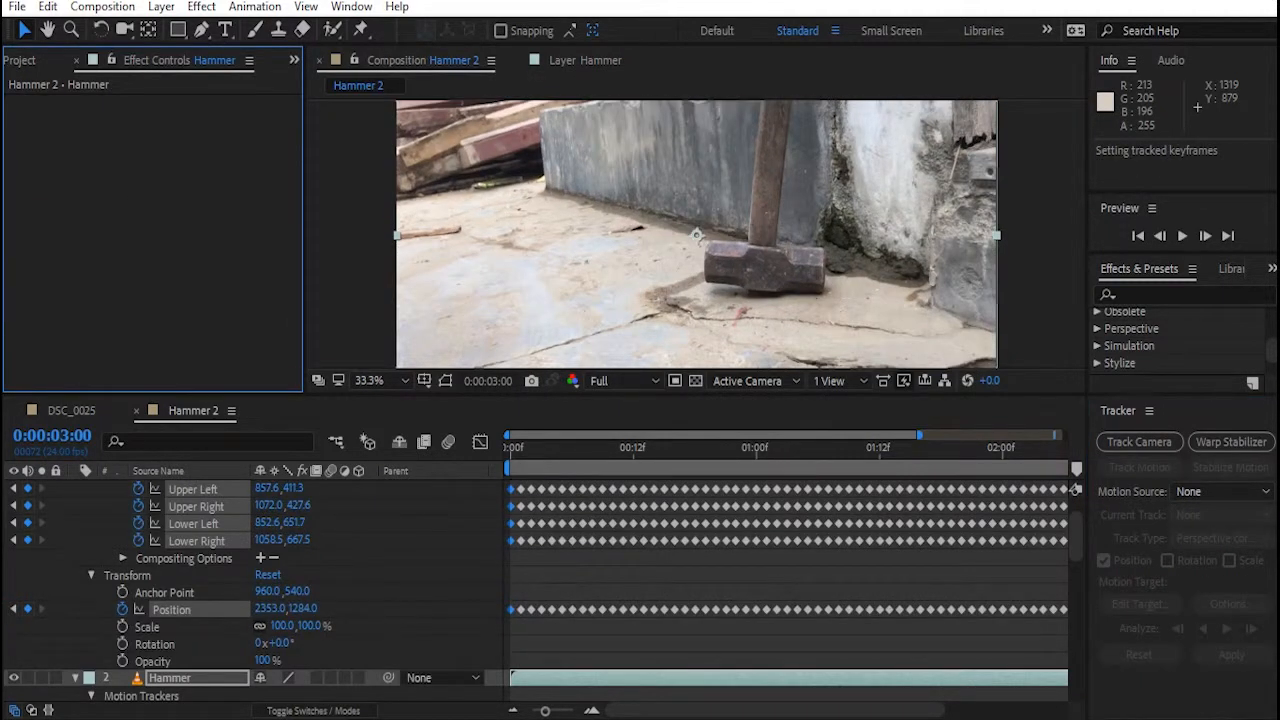
scroll(544, 591, up, 3)
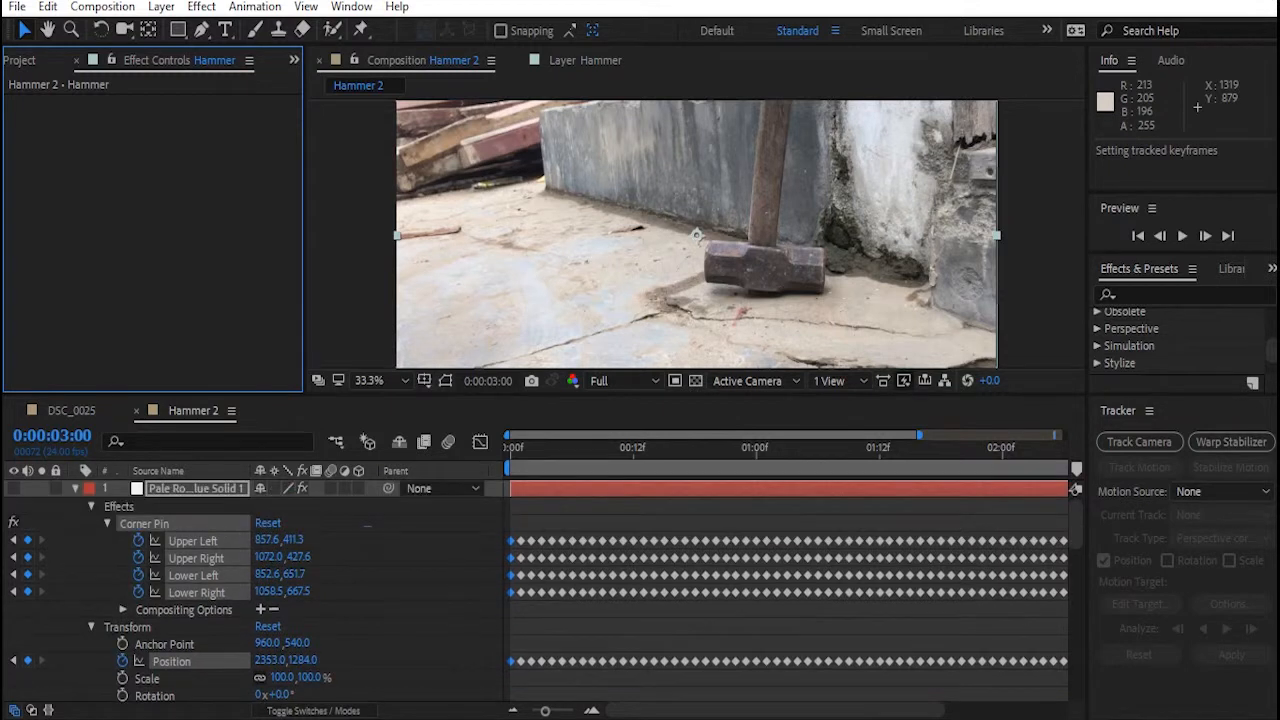
click(75, 488)
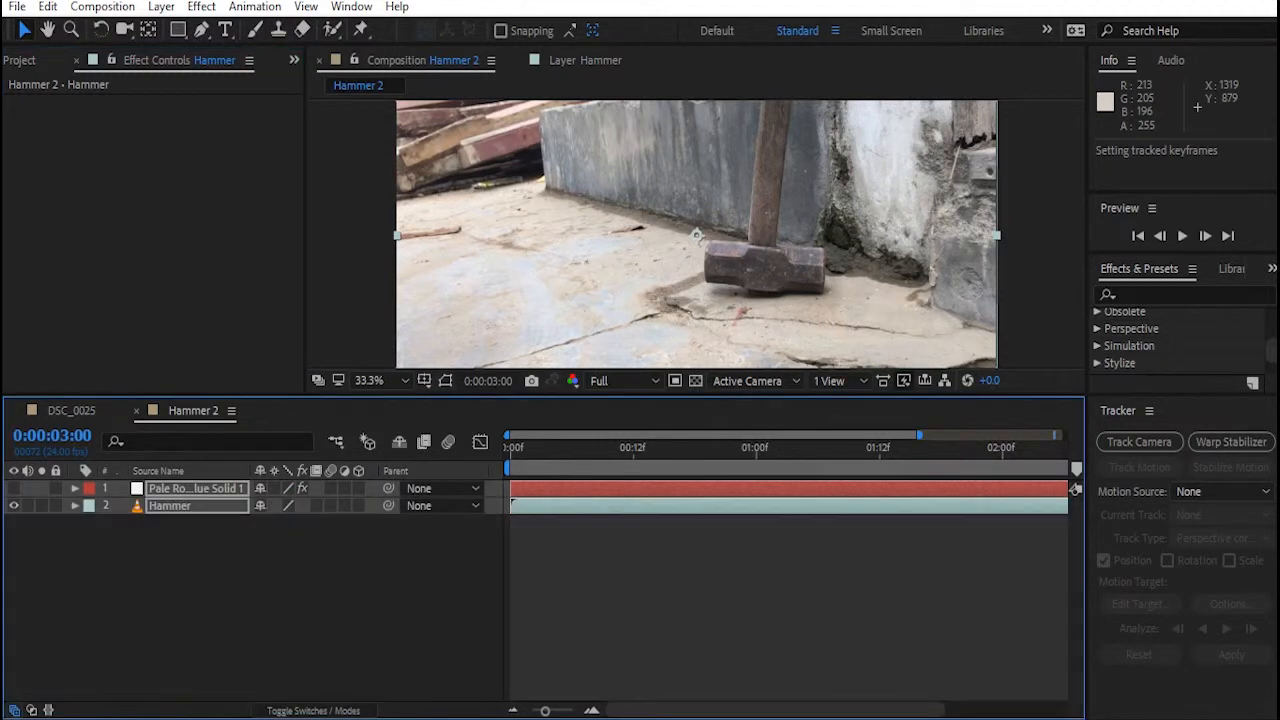
Show the solid layer and play back the composition to check how the solid follows the hammer head
key(space)
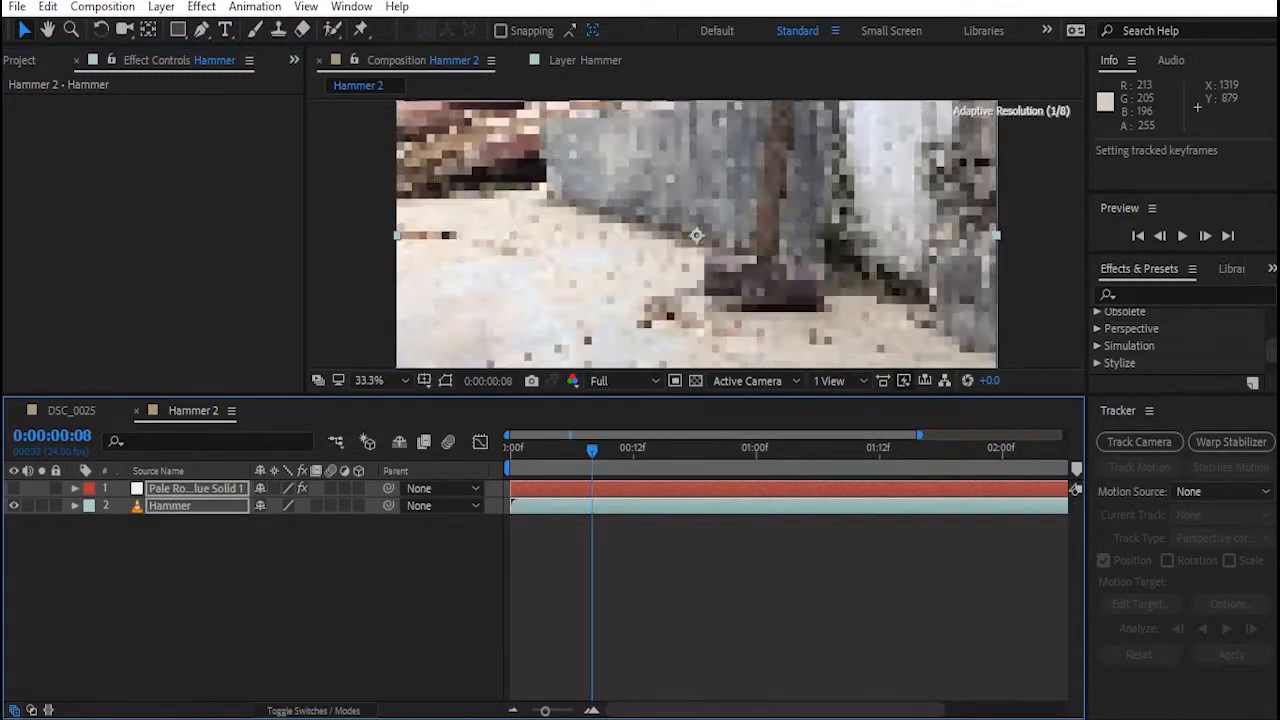
key(space)
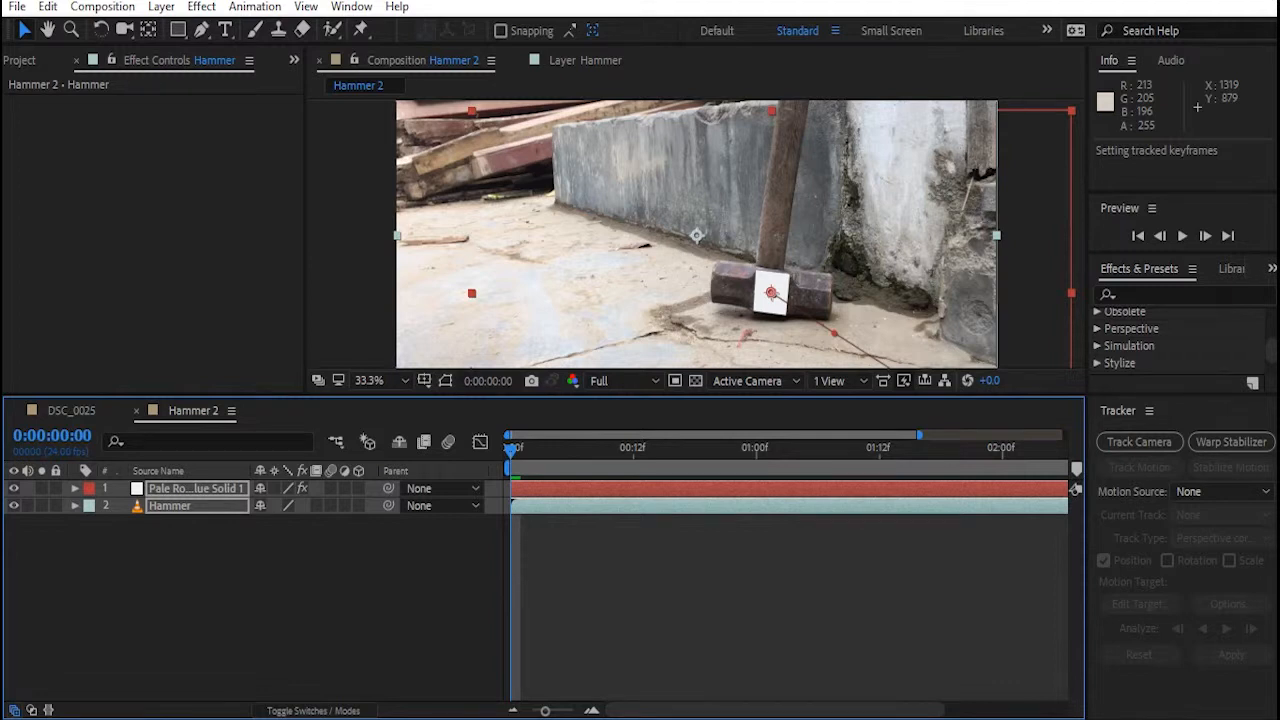
key(space)
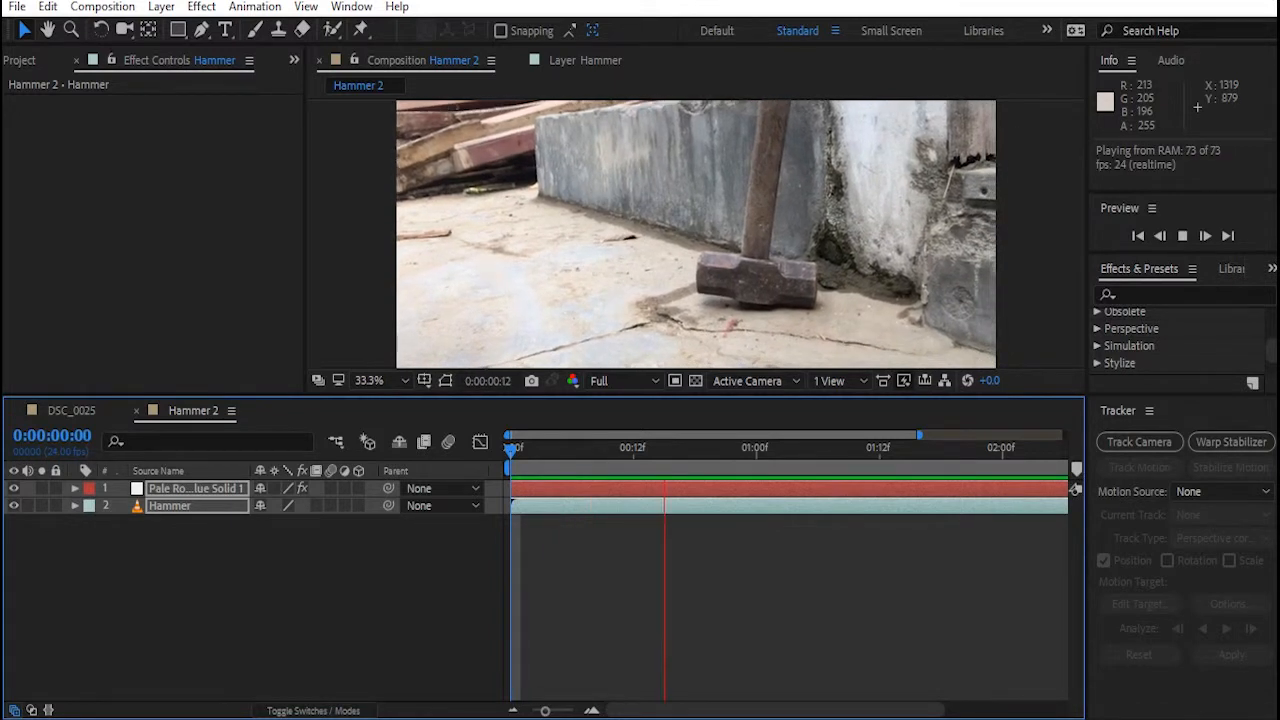
key(space)
key(space)
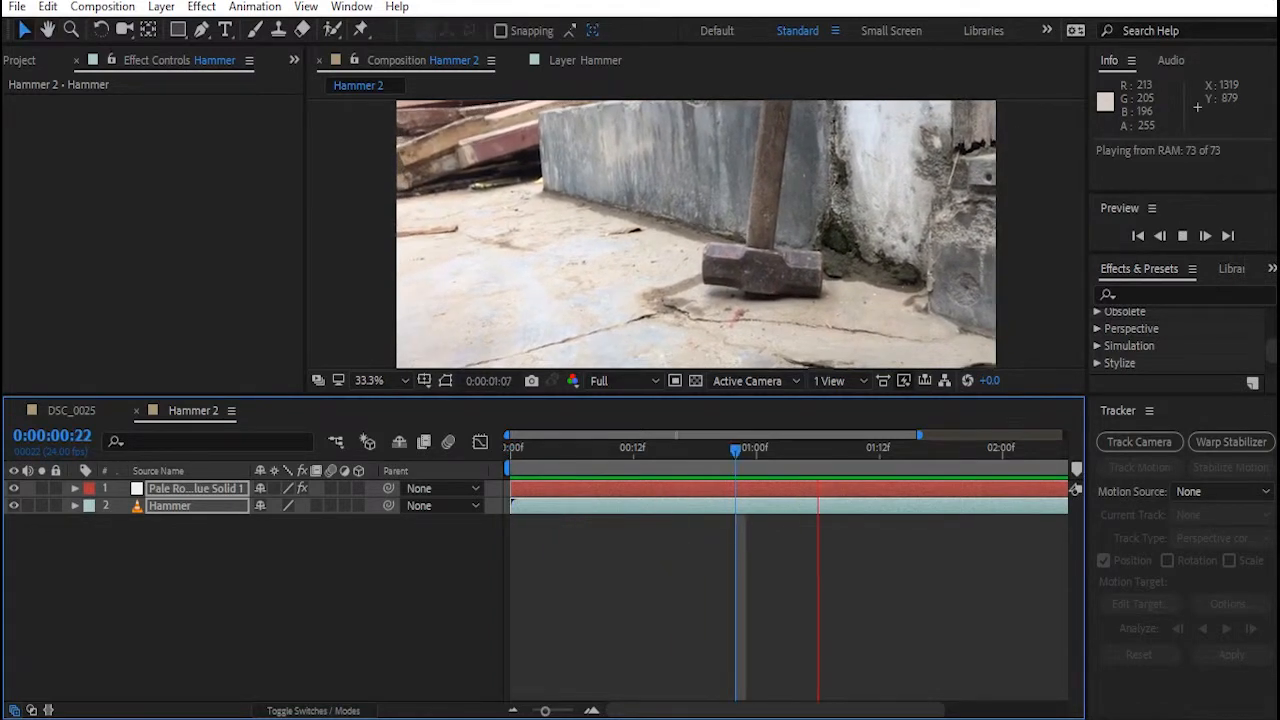
key(space)
Step frame by frame back to the first frame and forward again to examine the solid's position on the hammer
key(Page_Up)
key(Page_Up)
key(Page_Up)
key(Page_Up)
key(Page_Up)
key(Page_Up)
key(Page_Up)
key(Page_Up)
key(Page_Up)
key(Page_Up)
key(Page_Up)
key(Page_Up)
key(Page_Up)
key(Page_Up)
key(Page_Up)
key(Page_Up)
key(Page_Up)
key(Page_Up)
key(Page_Up)
key(Page_Up)
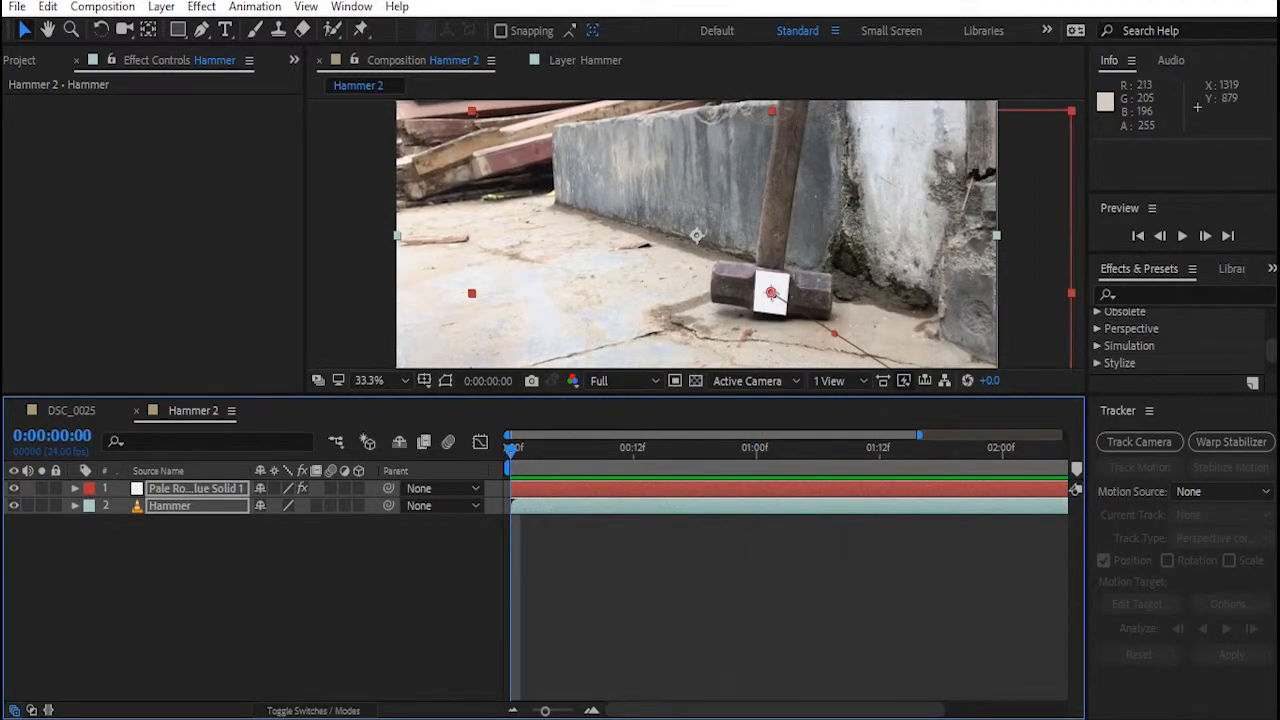
key(Page_Down)
key(Page_Down)
key(Page_Down)
key(Page_Down)
key(Page_Down)
key(Page_Down)
key(Page_Down)
key(Page_Down)
key(Page_Down)
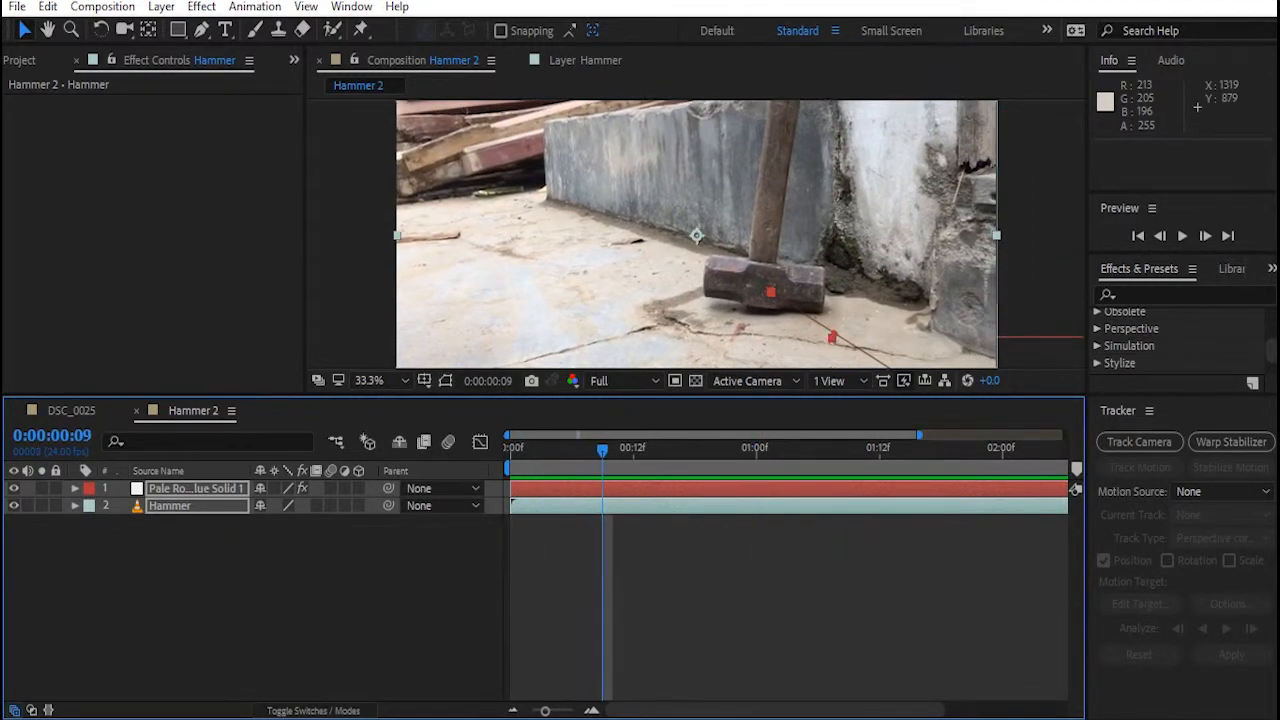
Undo the applied motion tracker and the tracker target setting
key(ctrl+z)
key(ctrl+z)
key(ctrl+z)
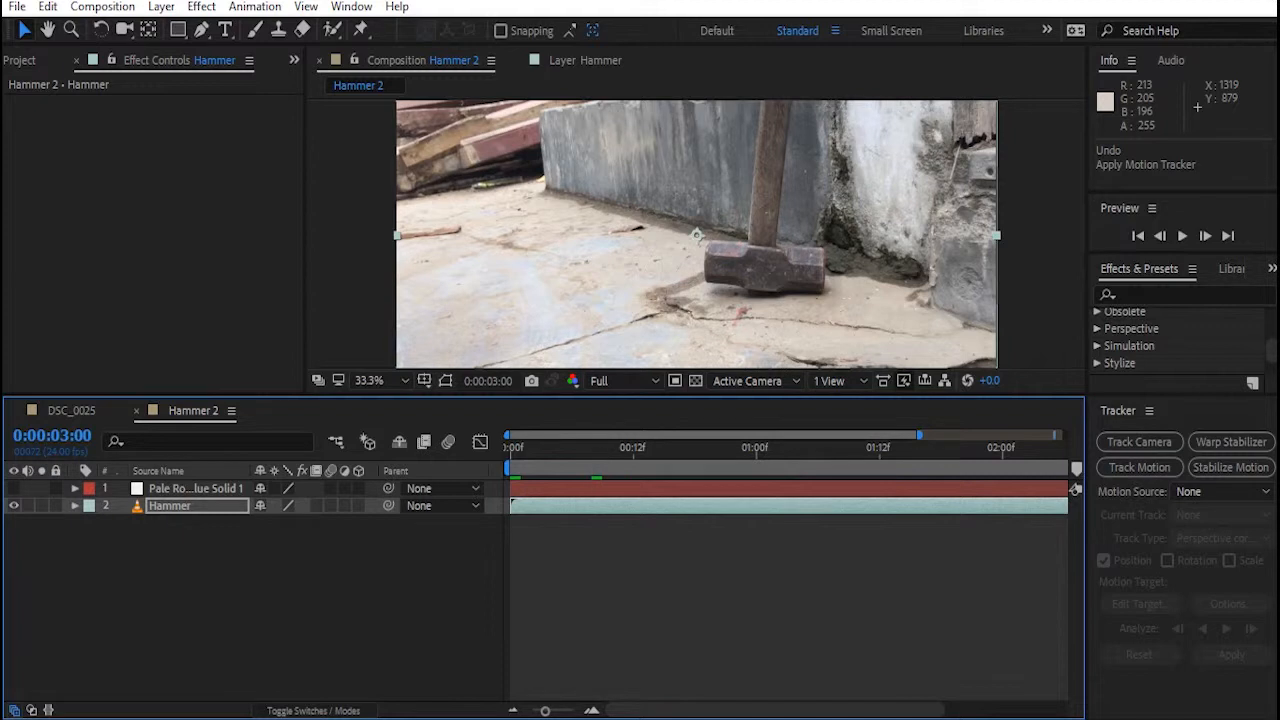
key(ctrl+z)
Create a new motion tracker on the Hammer layer at the first frame with the track type Perspective corner pin
drag(604, 450, 511, 450)
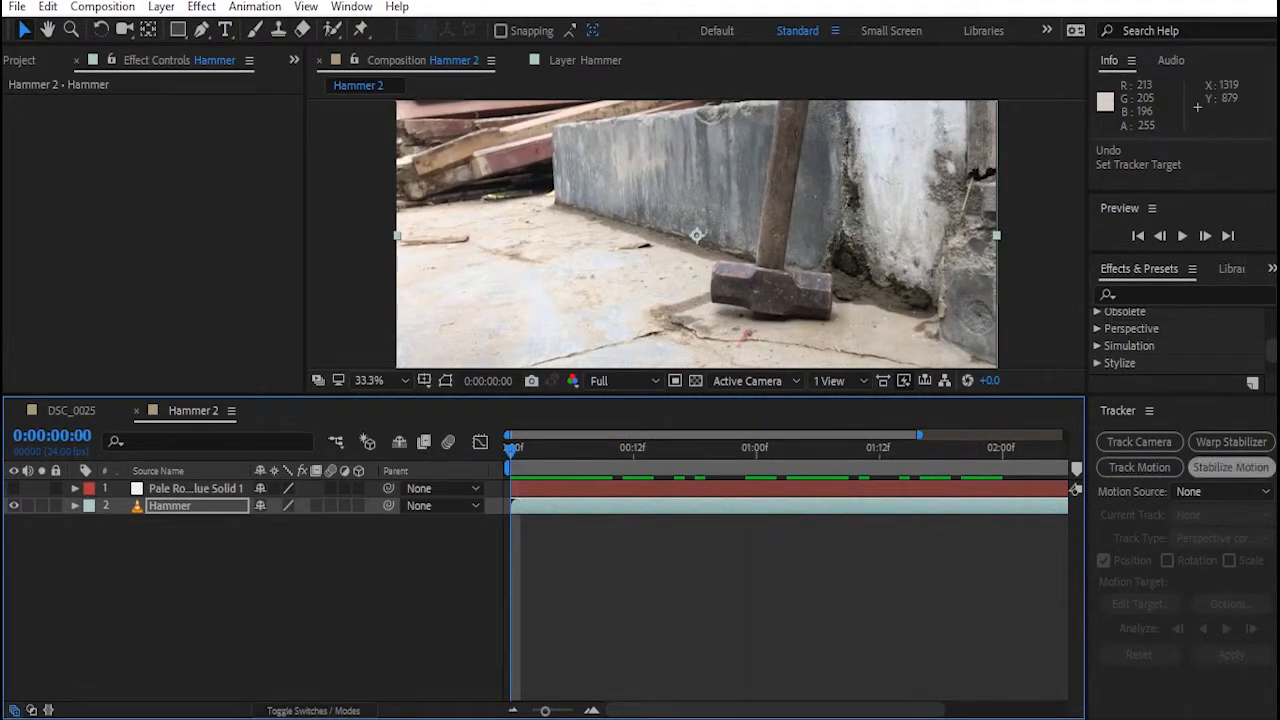
click(1139, 467)
click(1225, 538)
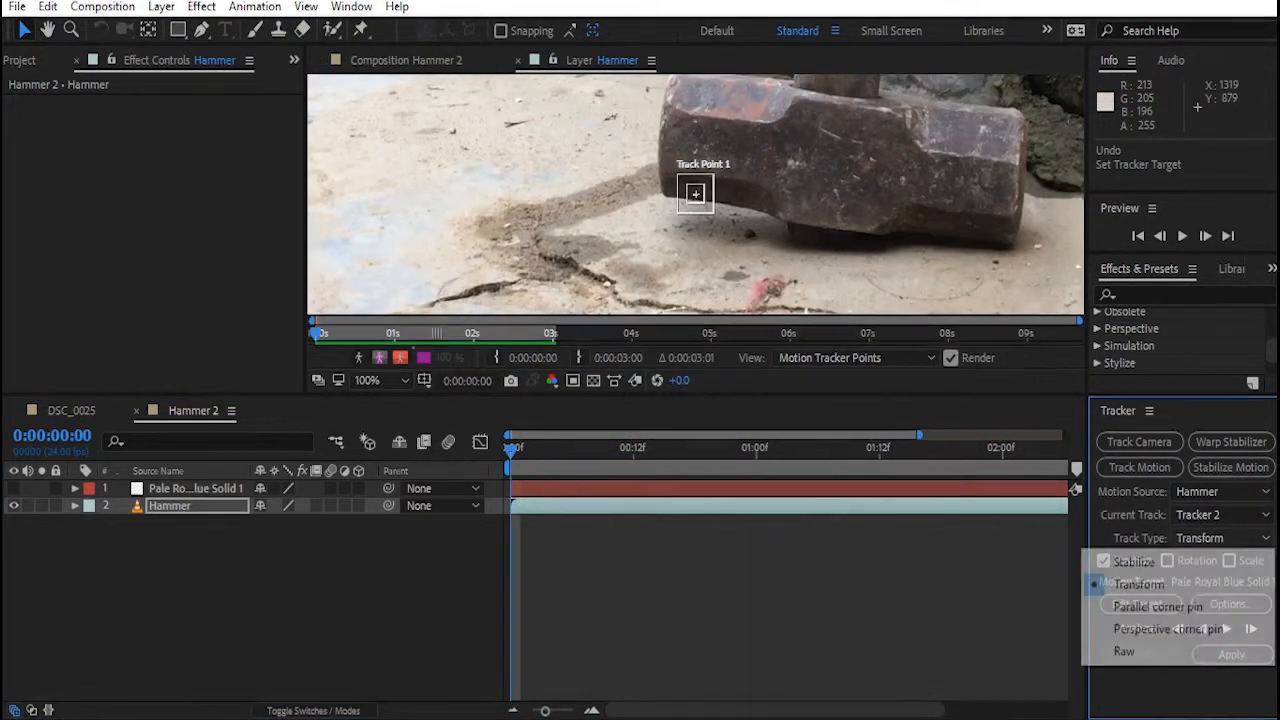
click(1167, 629)
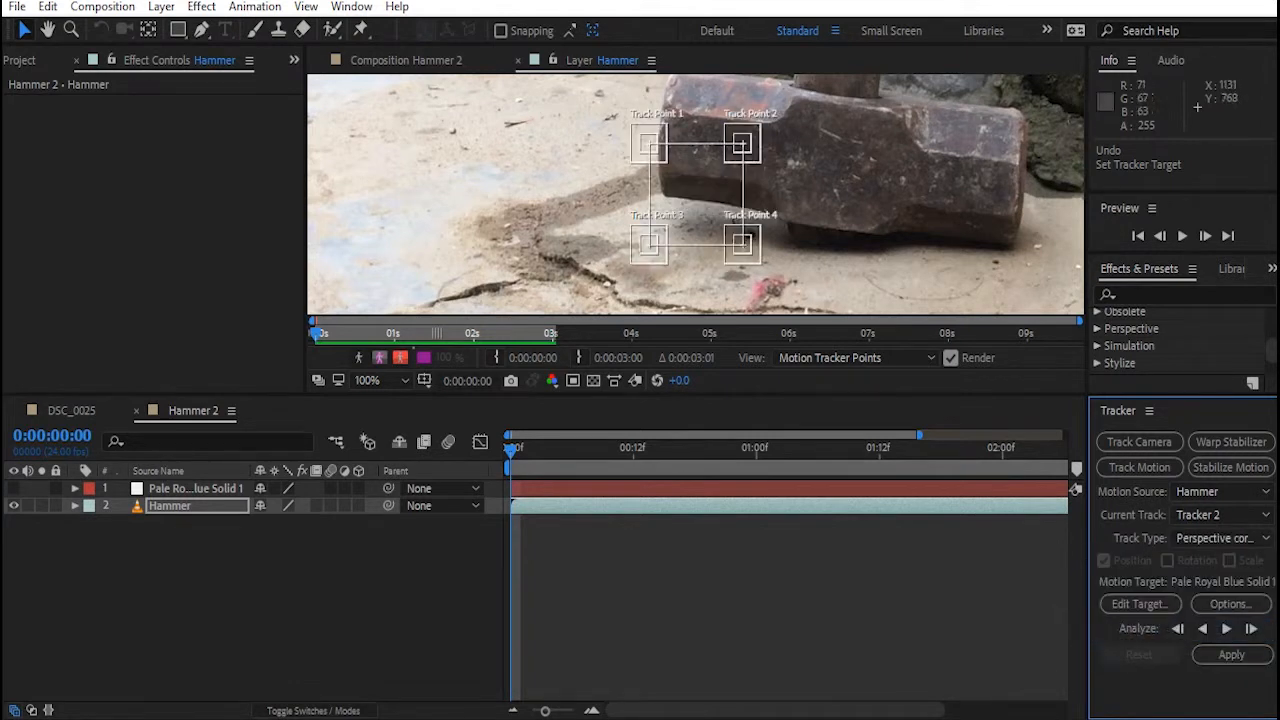
Place track points 1 and 2 along the hammer head's upper edge and points 4 and 3 along its lower edge
drag(650, 145, 791, 104)
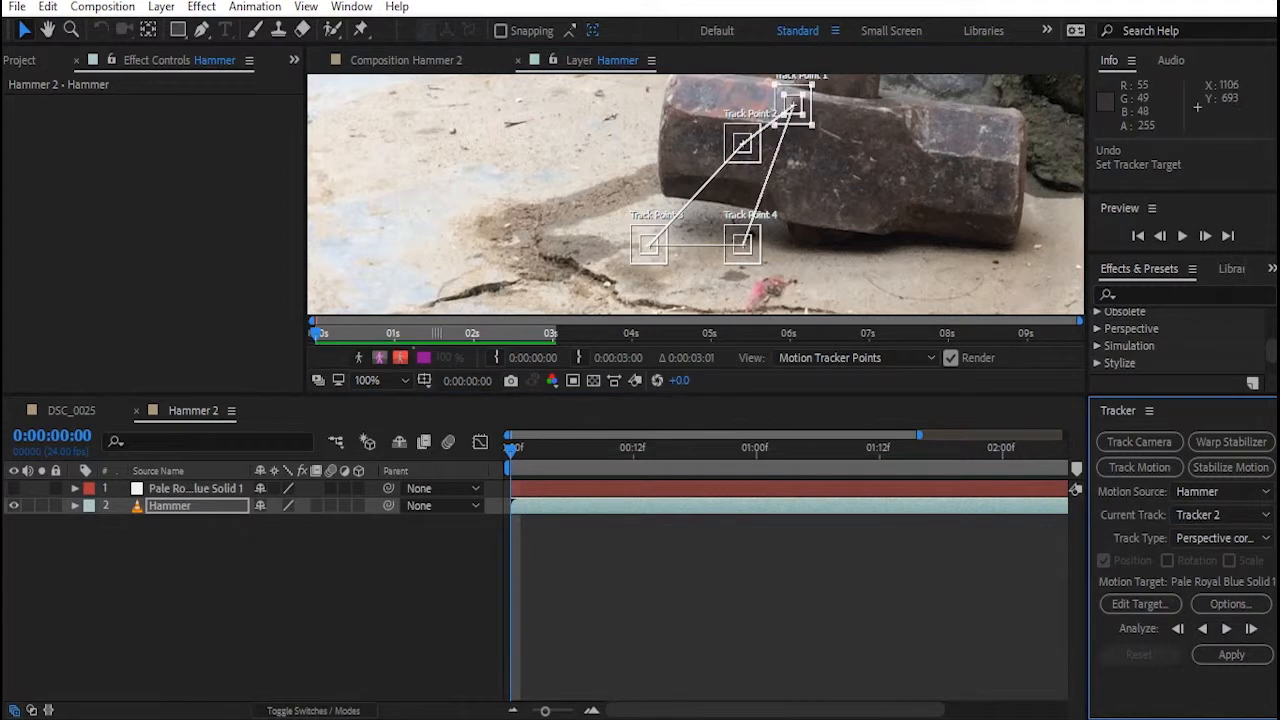
drag(742, 145, 908, 120)
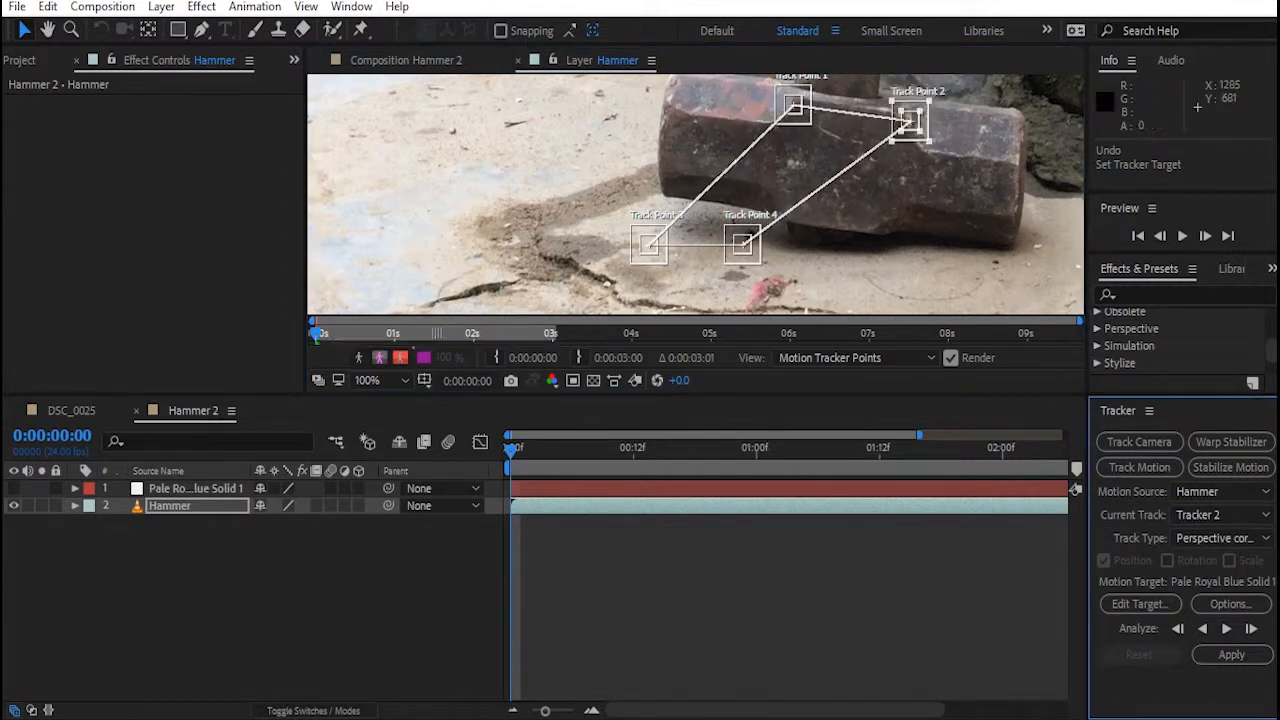
drag(742, 243, 882, 236)
drag(648, 244, 791, 219)
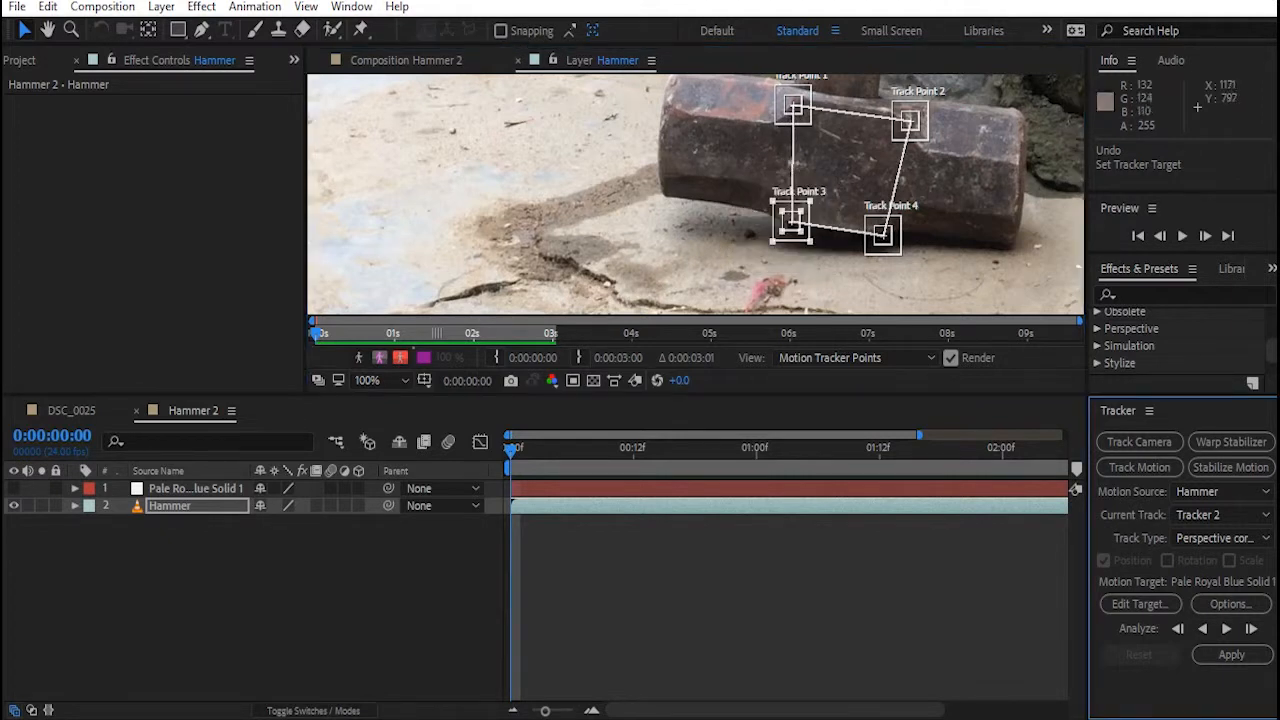
Analyze the new track points forward through the clip and apply their motion to Pale Royal Blue Solid 1
click(1226, 628)
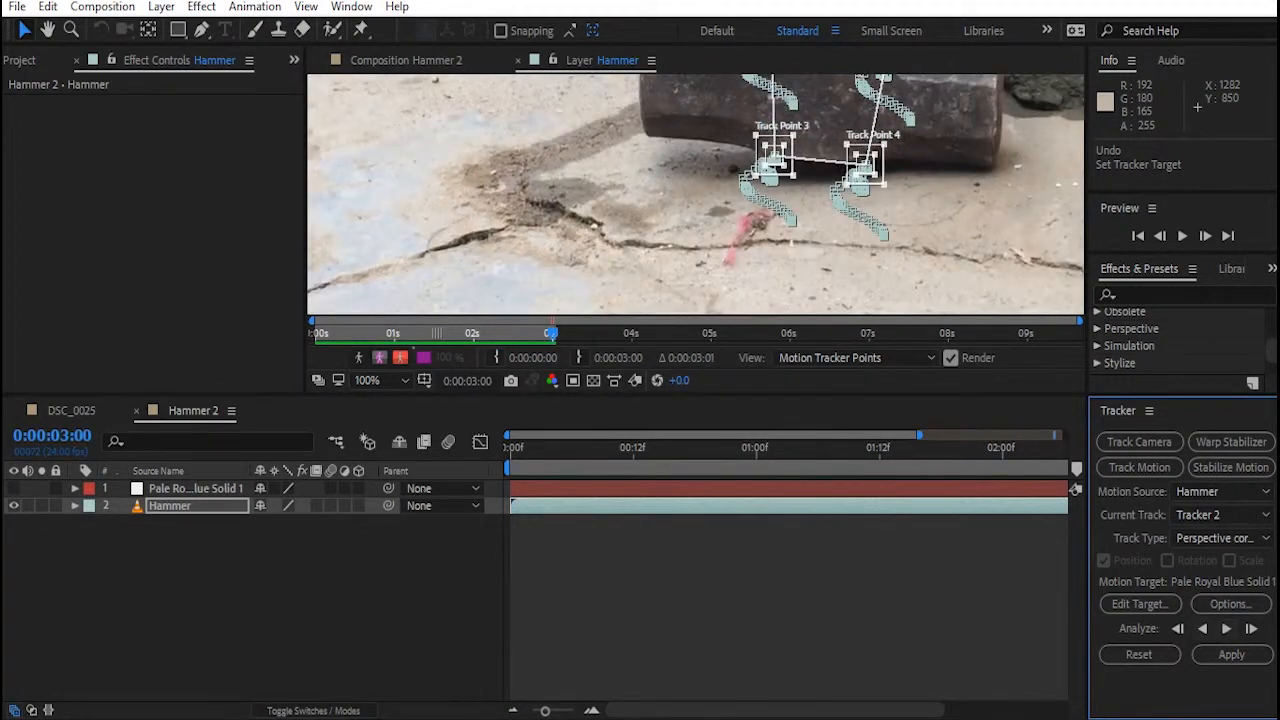
drag(810, 447, 512, 447)
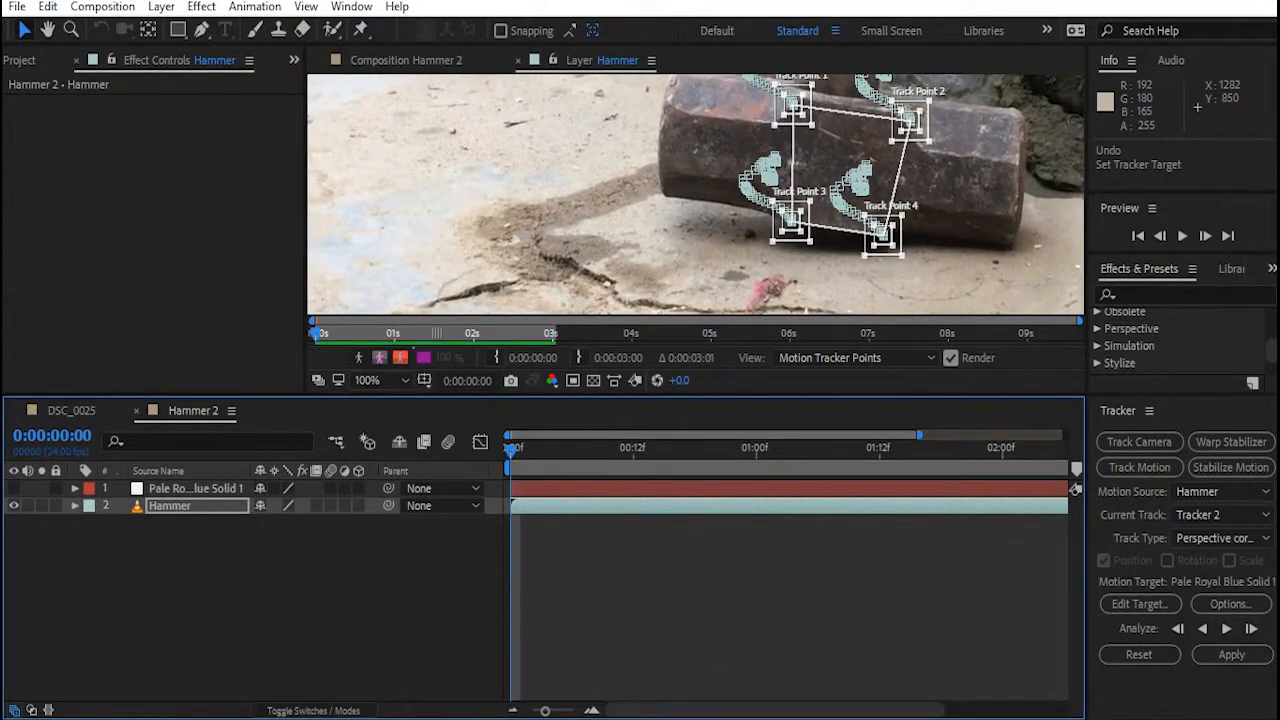
click(1140, 604)
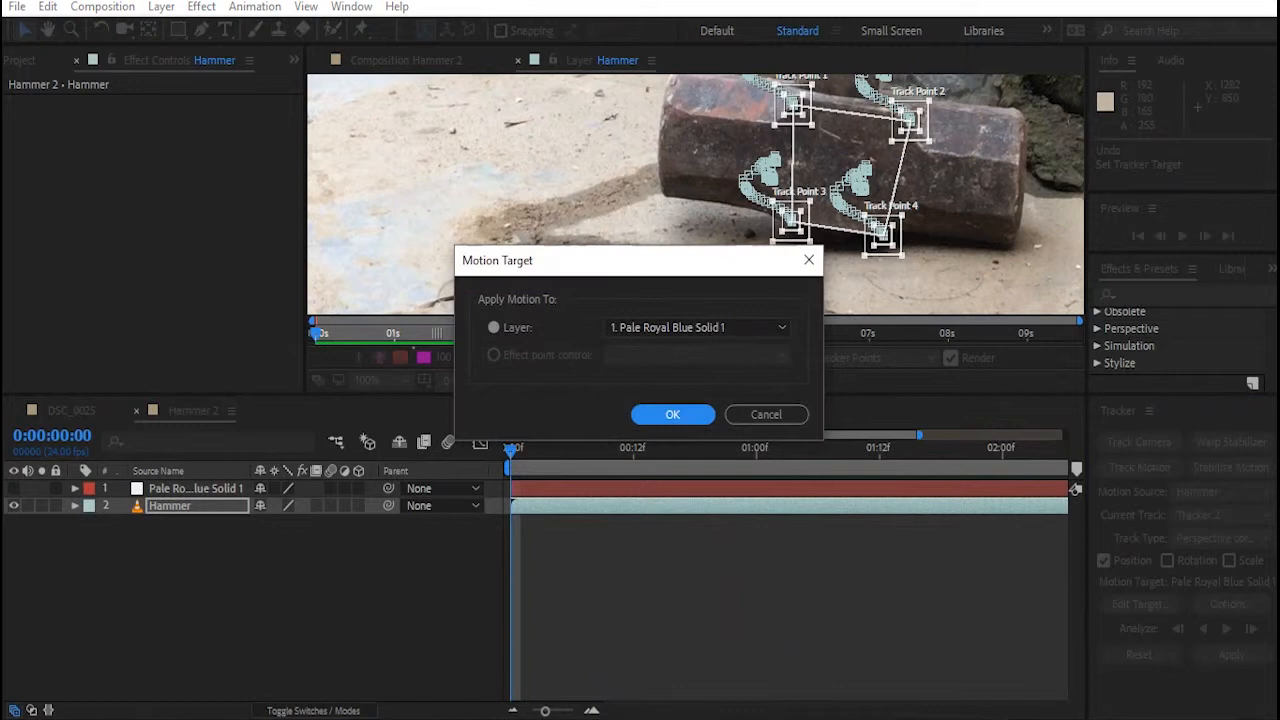
key(Return)
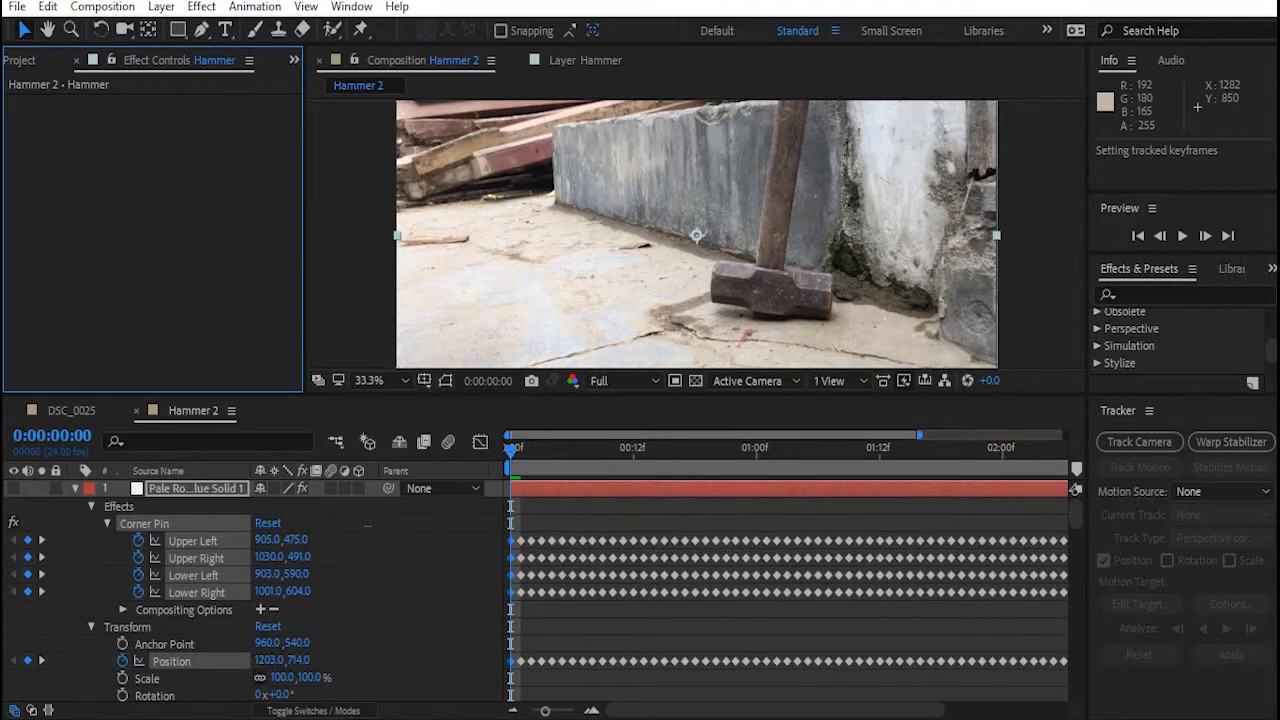
Collapse the solid's properties, make the layer visible and play back the composition to check the new track
click(75, 489)
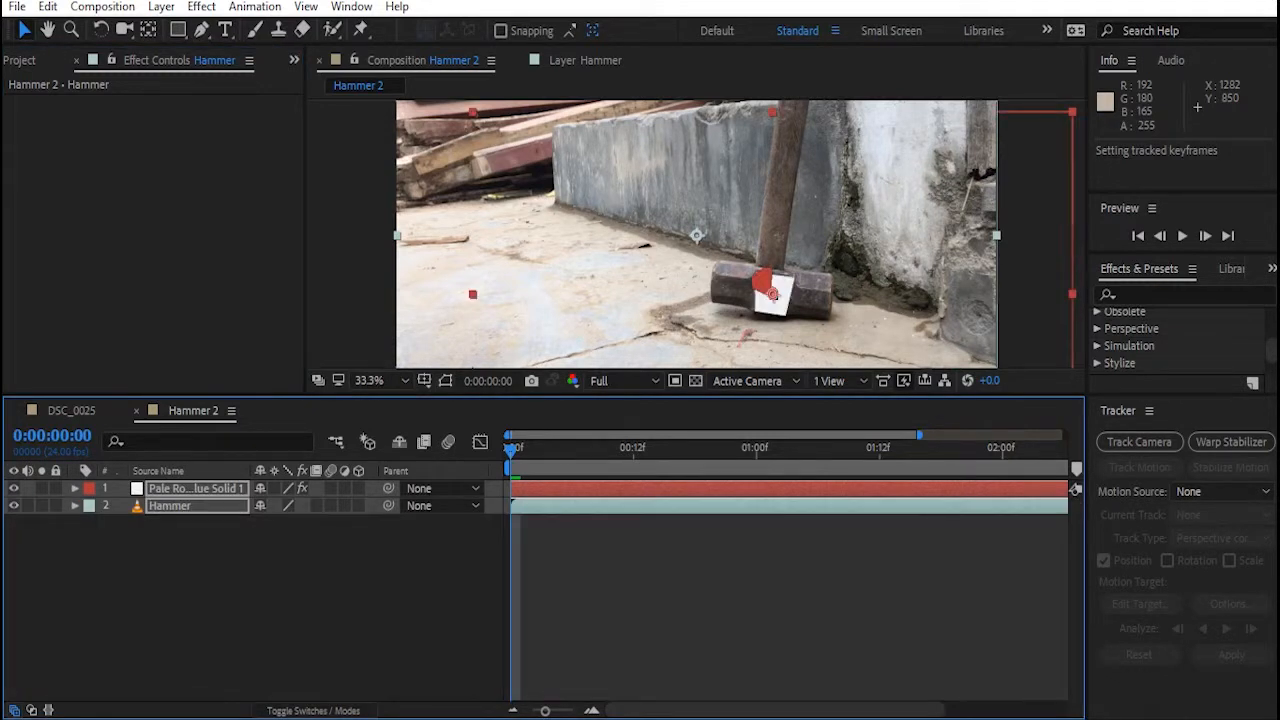
key(space)
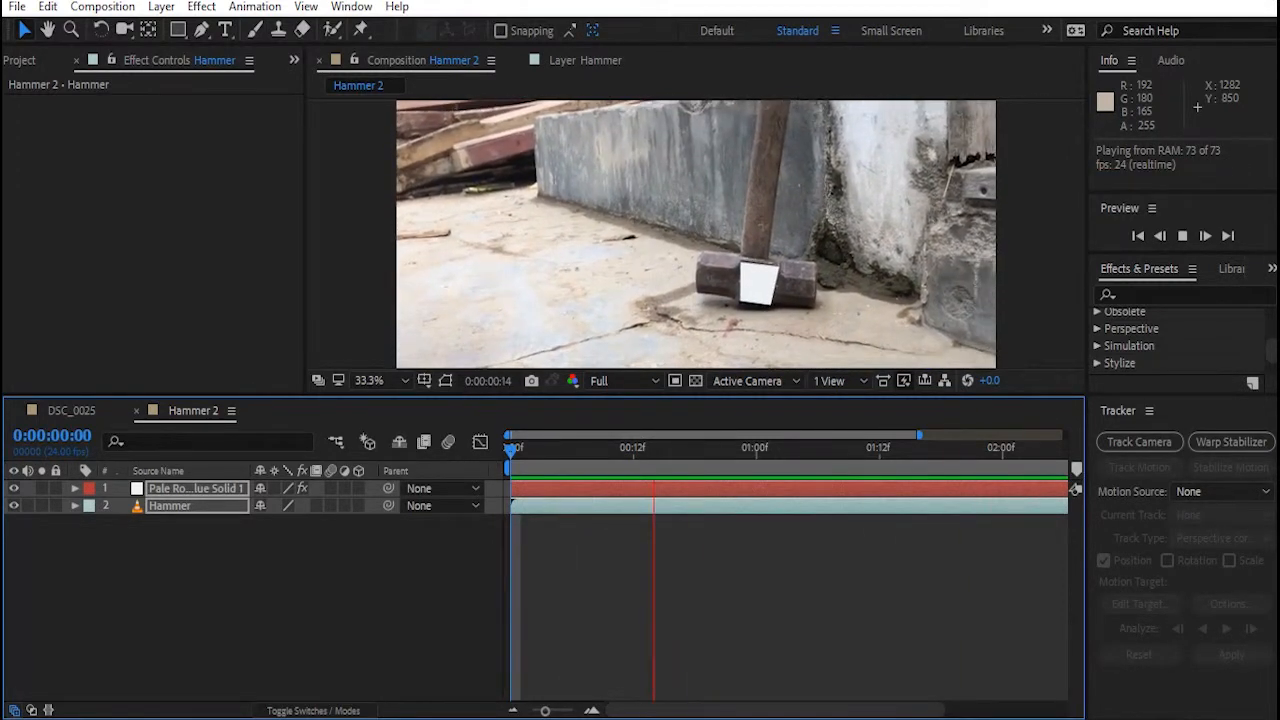
key(space)
Try to pre-compose the solid and Hammer layers together, moving all attributes into the new composition
right_click(160, 505)
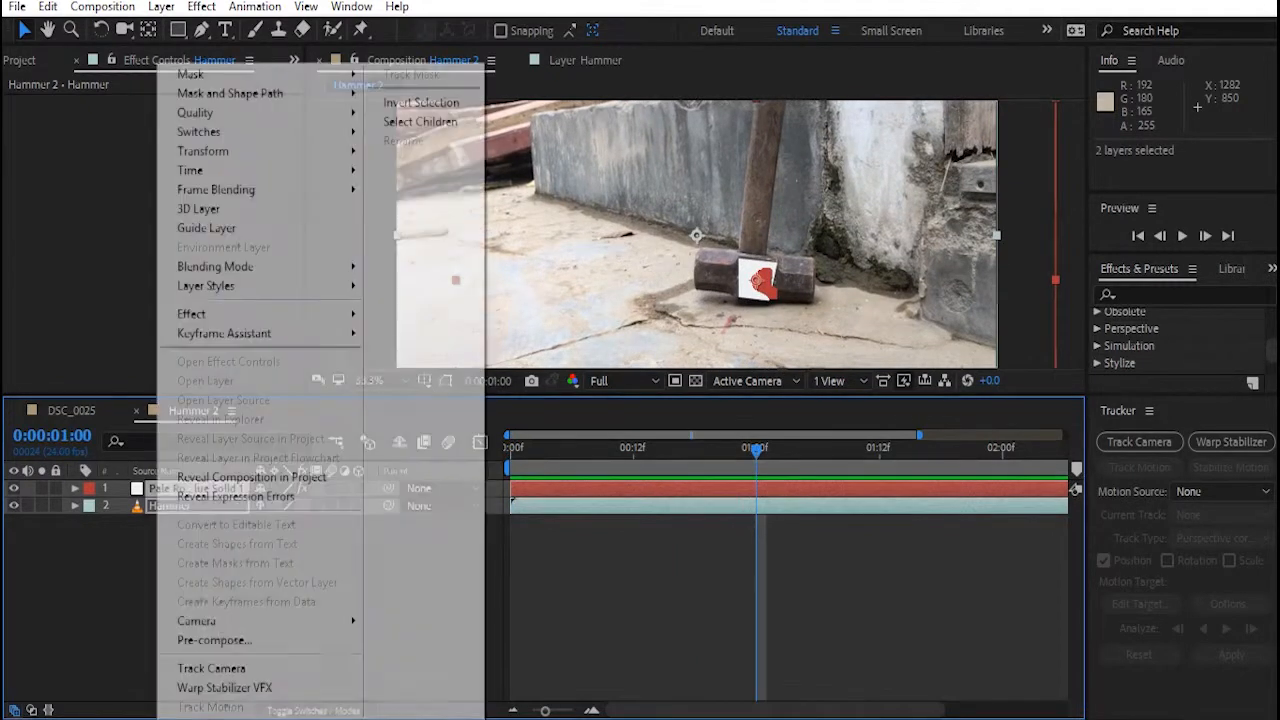
click(210, 640)
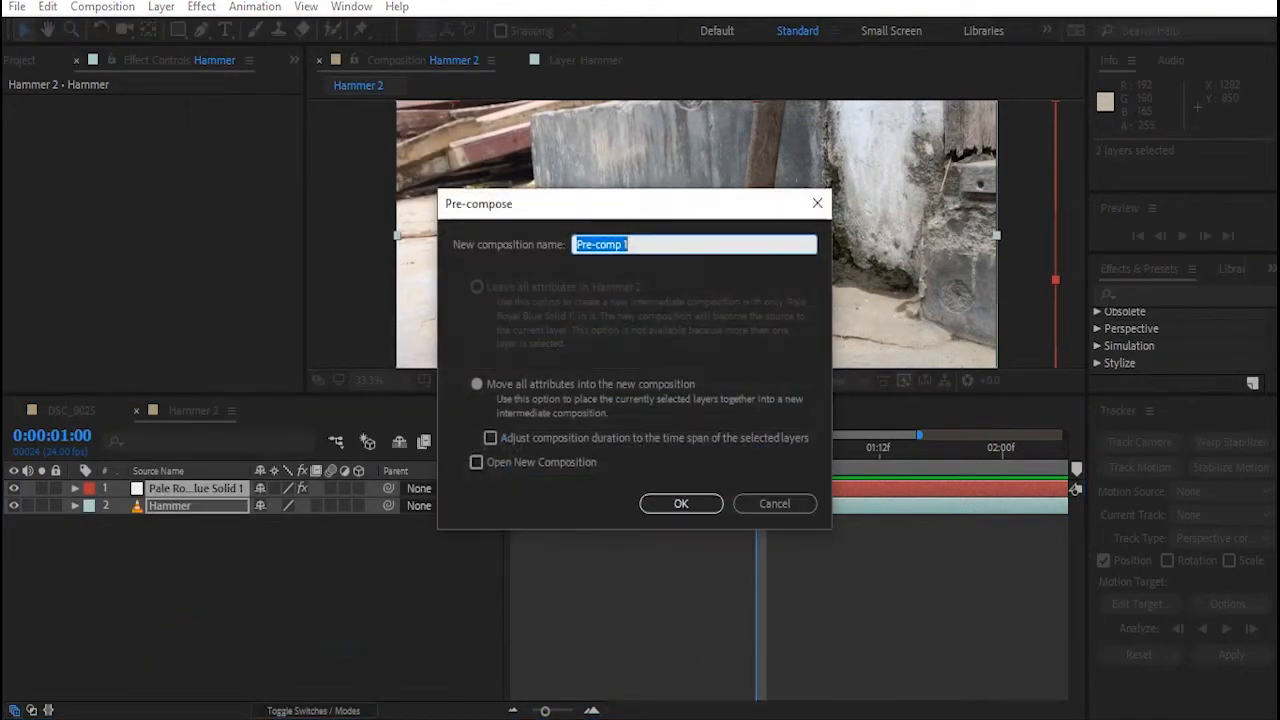
key(Return)
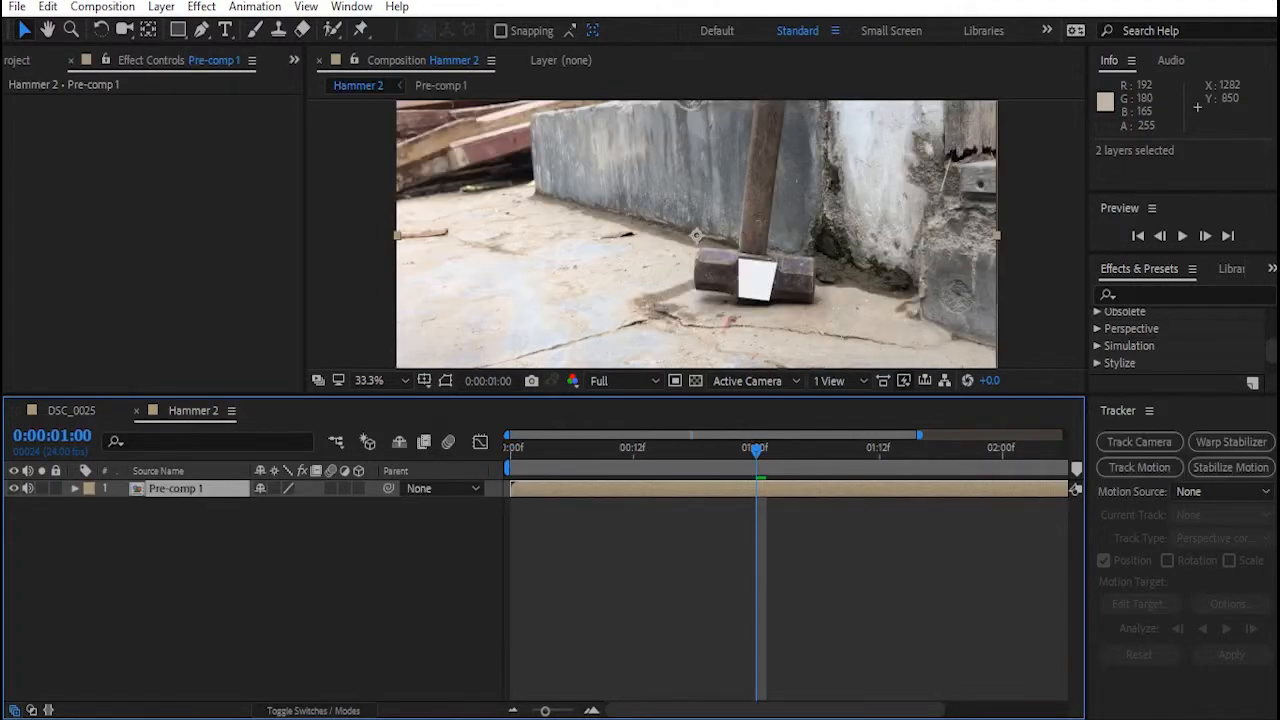
key(ctrl+z)
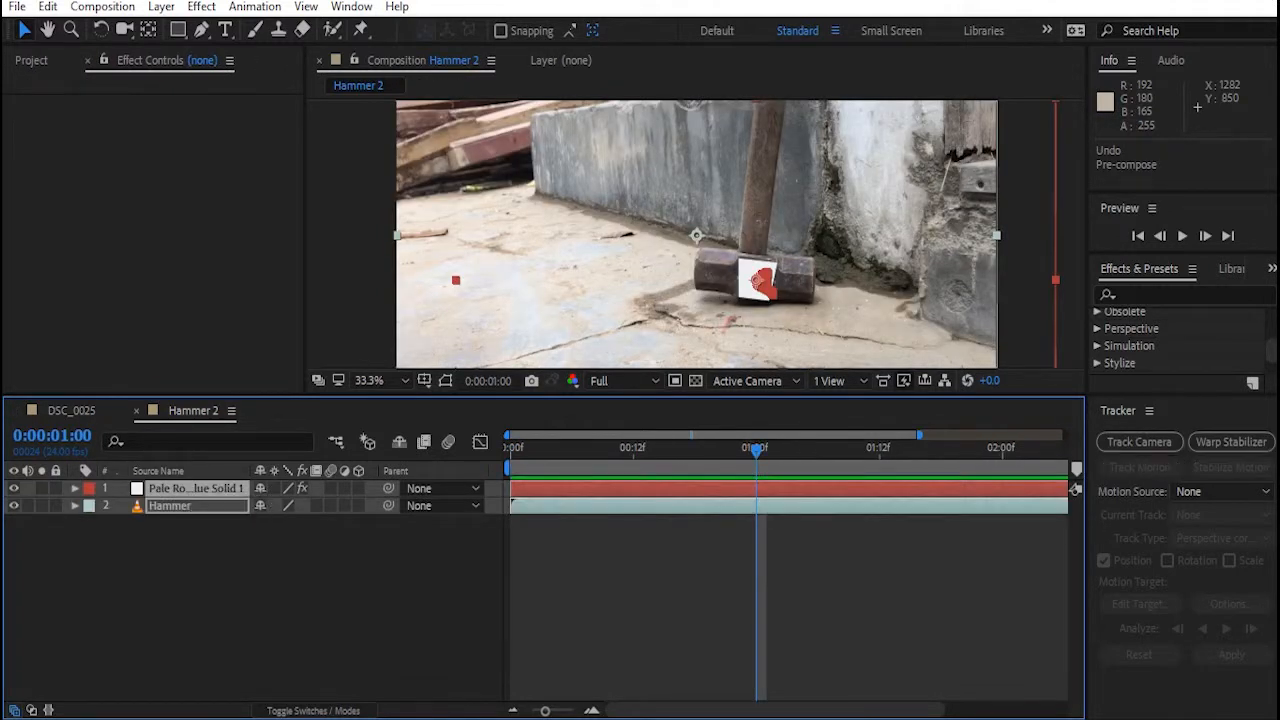
Pre-compose only Pale Royal Blue Solid 1, leaving all attributes in Hammer 2, and open the resulting composition
click(200, 570)
click(190, 489)
right_click(190, 489)
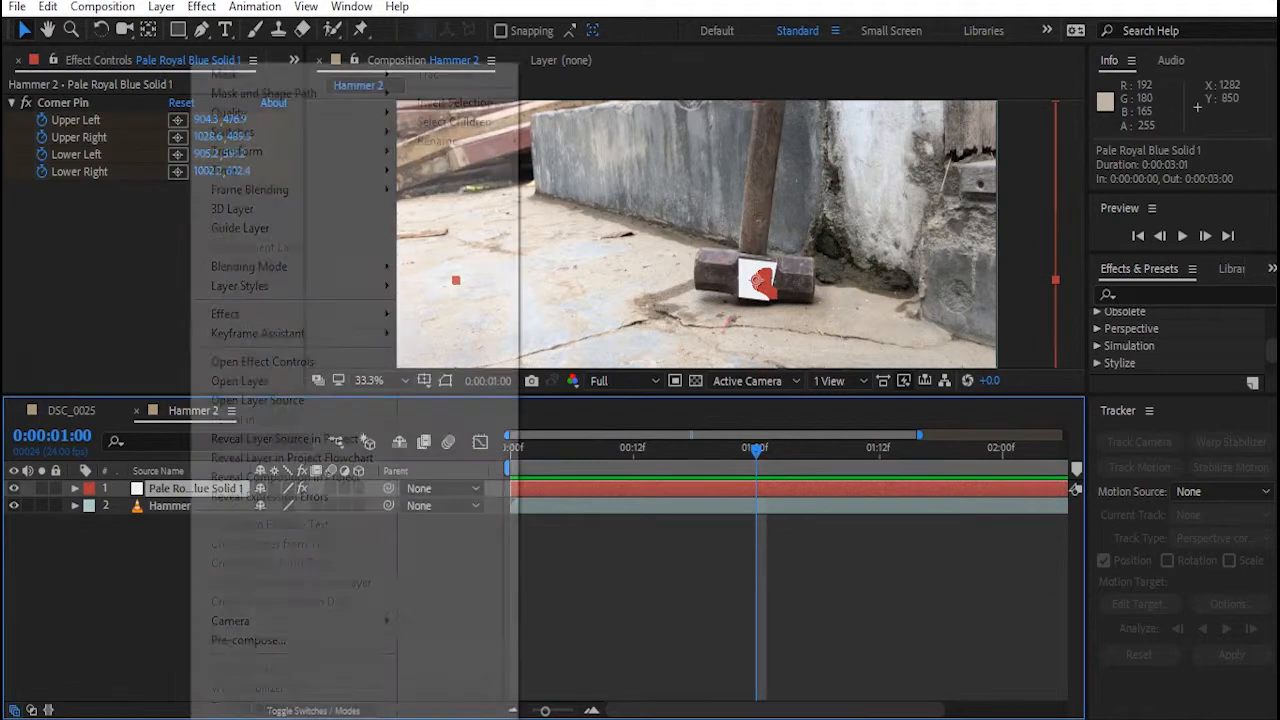
click(248, 640)
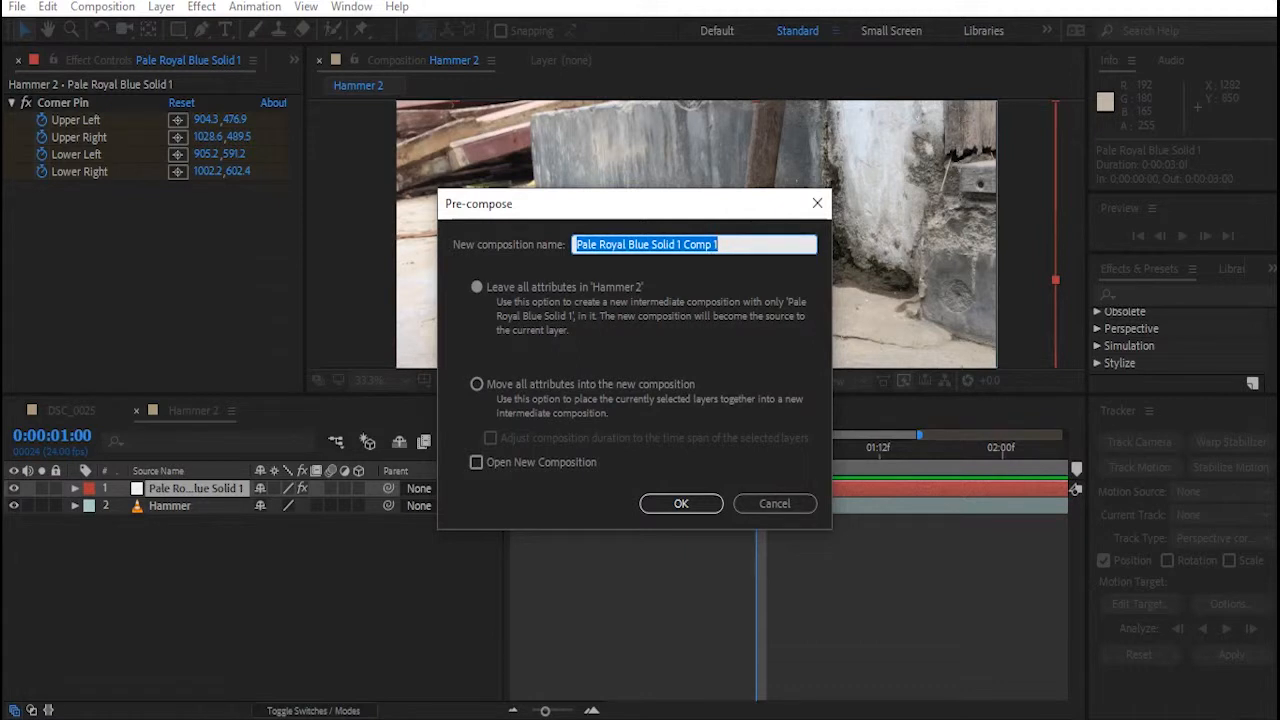
click(681, 504)
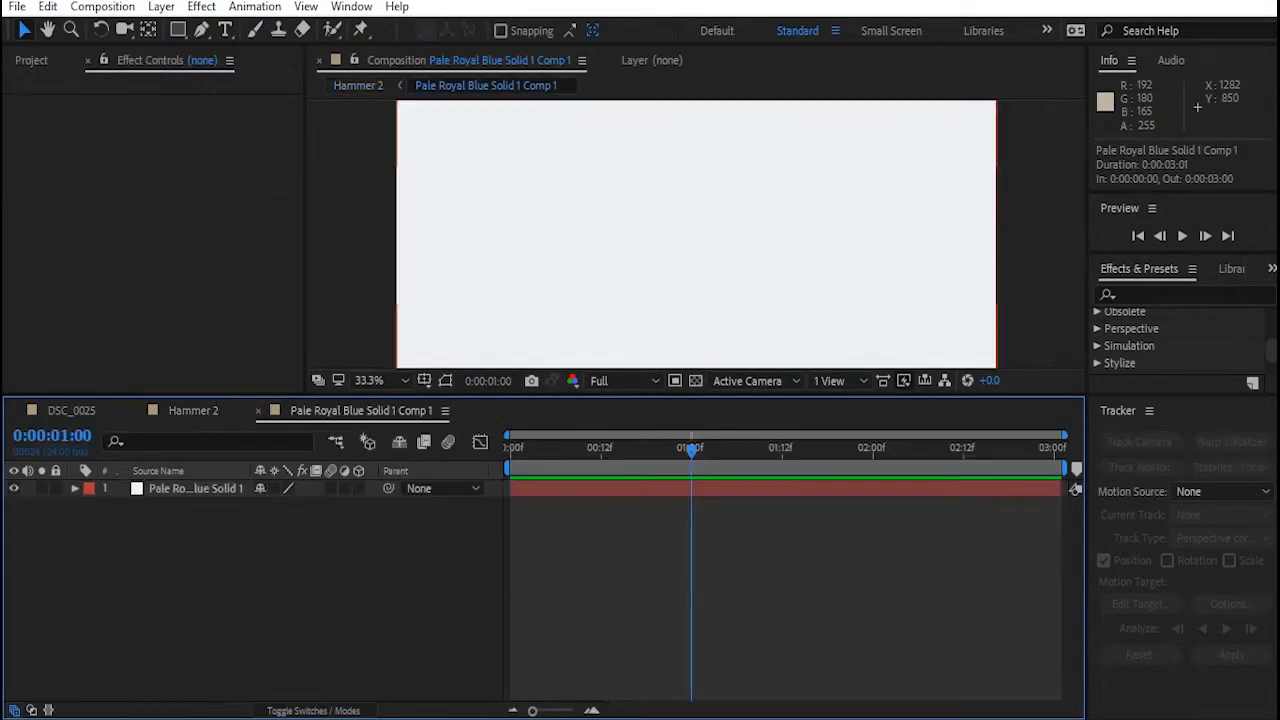
Add the text "FP" near the middle of the solid's composition and set its font size to 218 px
key(ctrl+t)
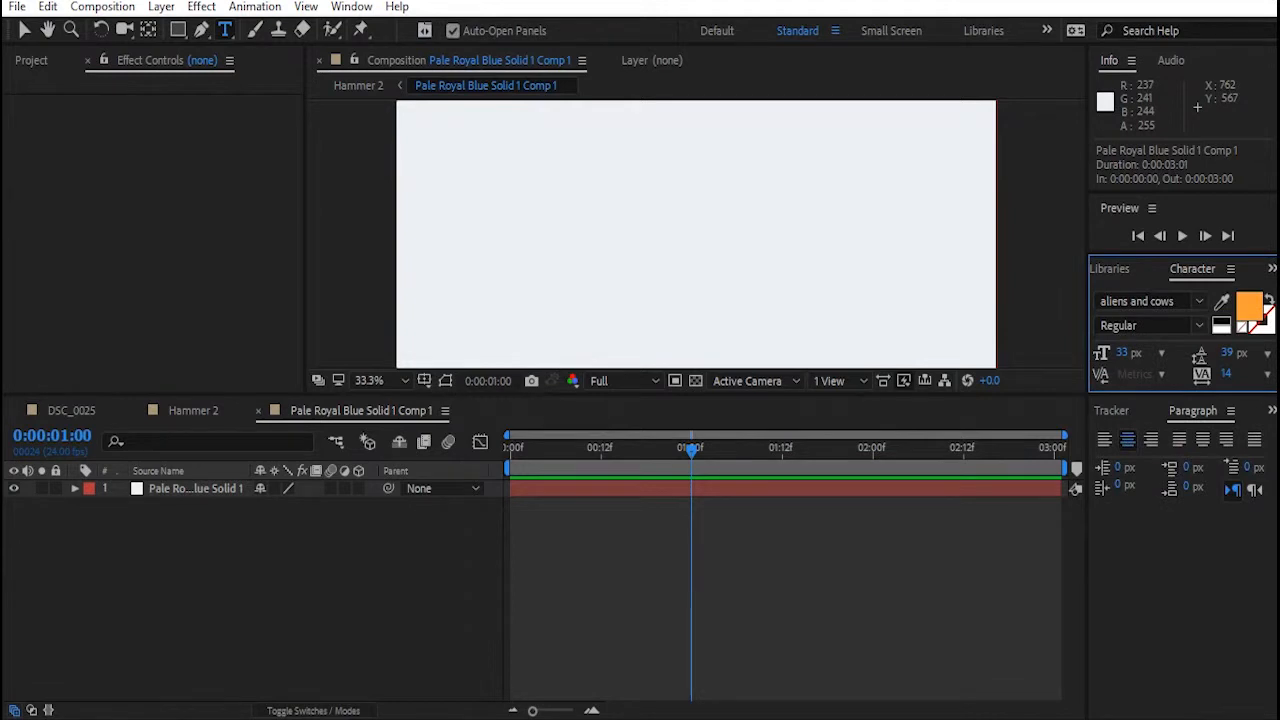
click(635, 241)
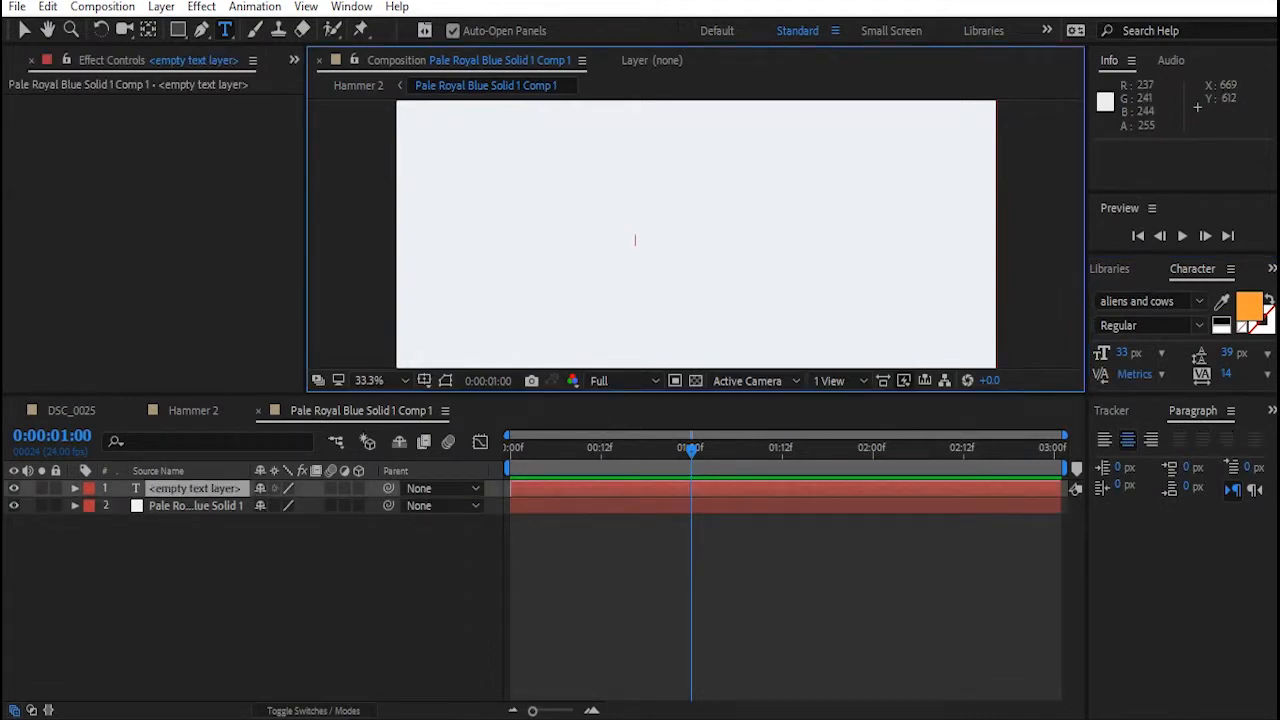
text(FP)
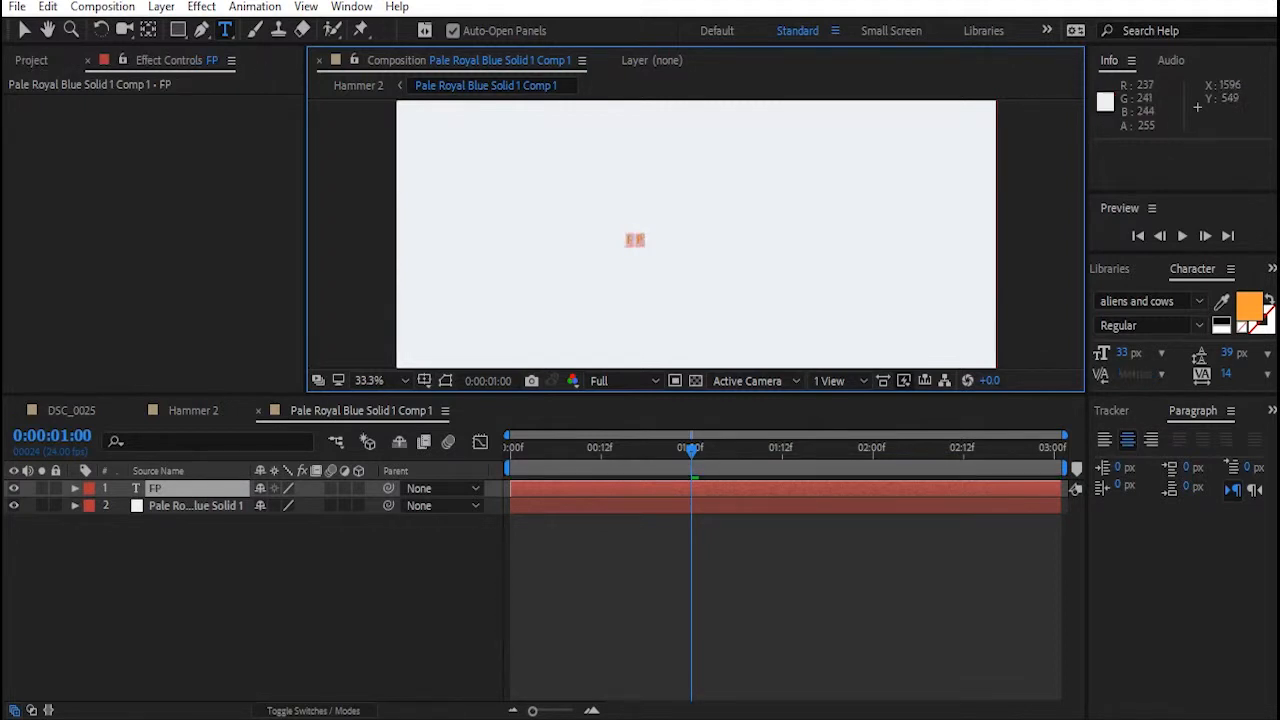
drag(1123, 353, 1275, 353)
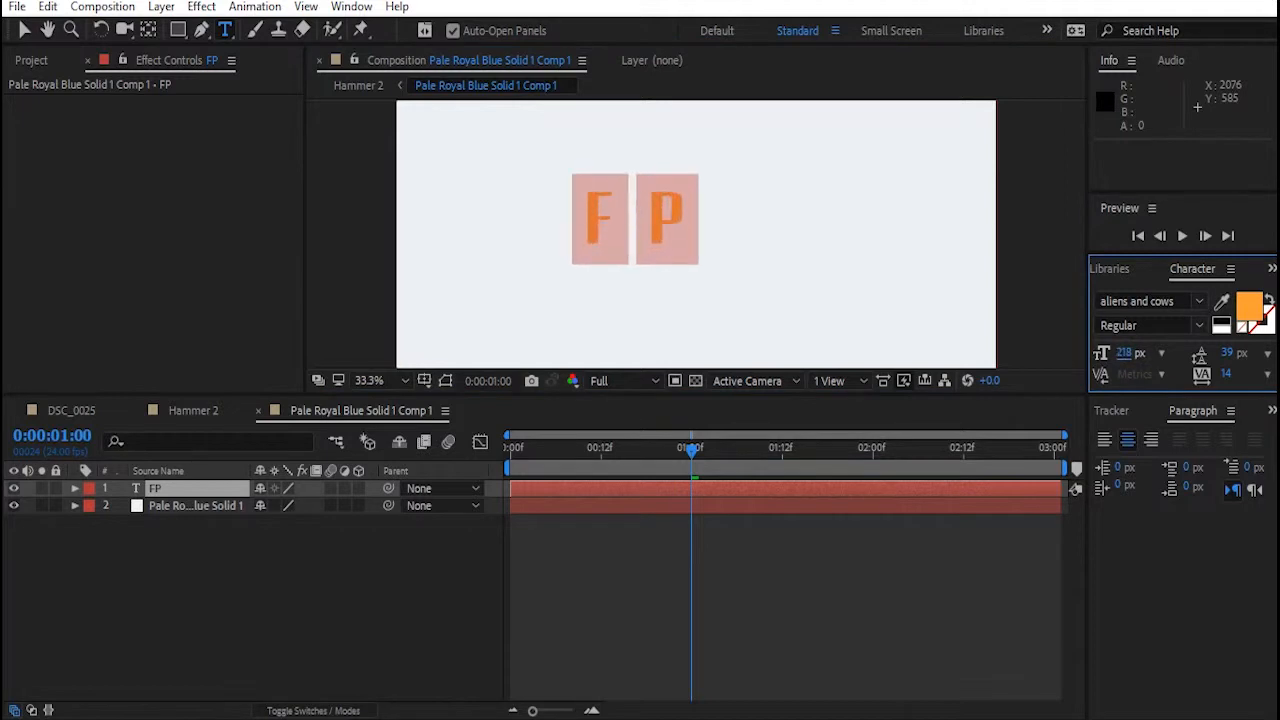
Change the fill colour of the FP text from orange to black
click(1258, 303)
click(79, 502)
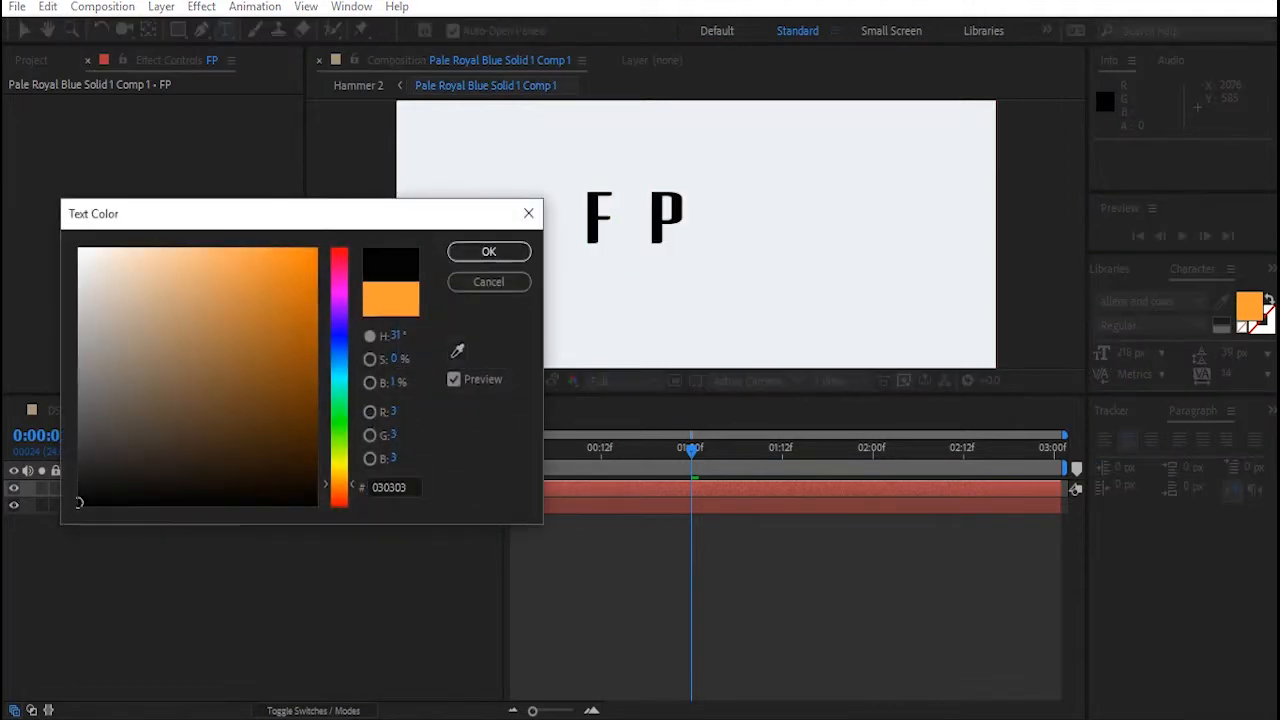
click(80, 504)
click(489, 251)
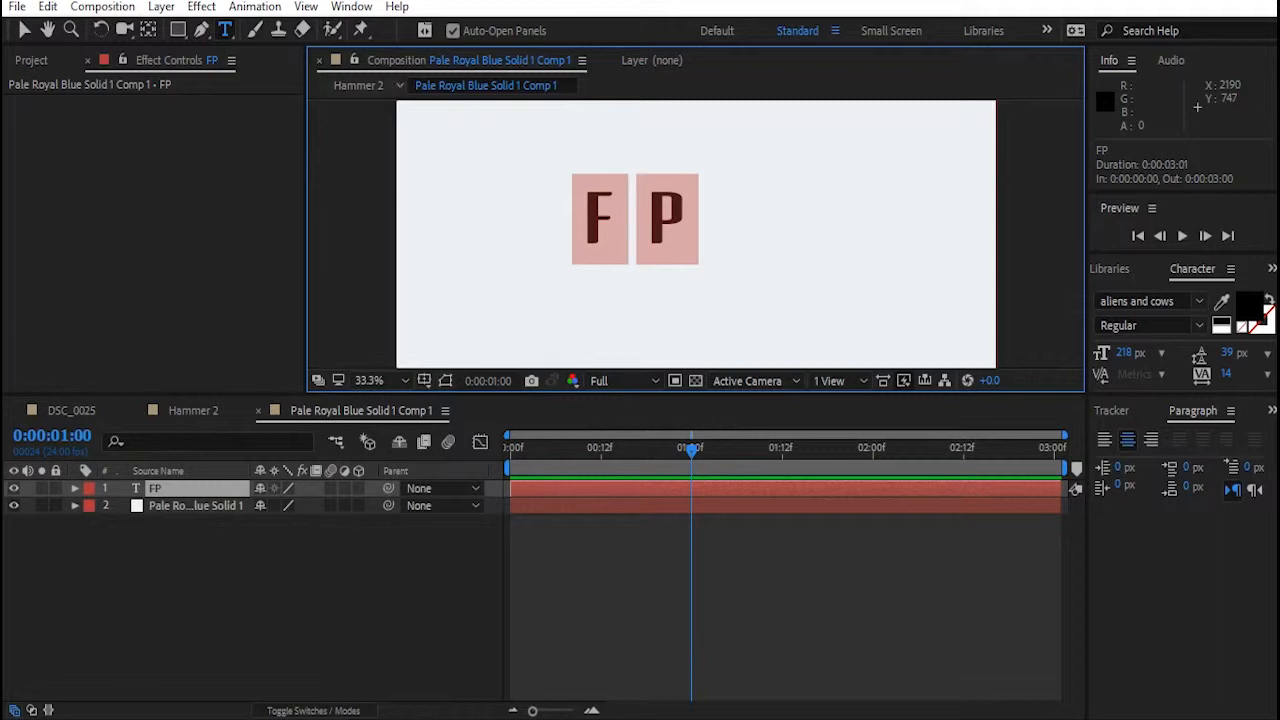
Centre the FP text layer horizontally and vertically in the composition using Align
click(351, 6)
click(424, 133)
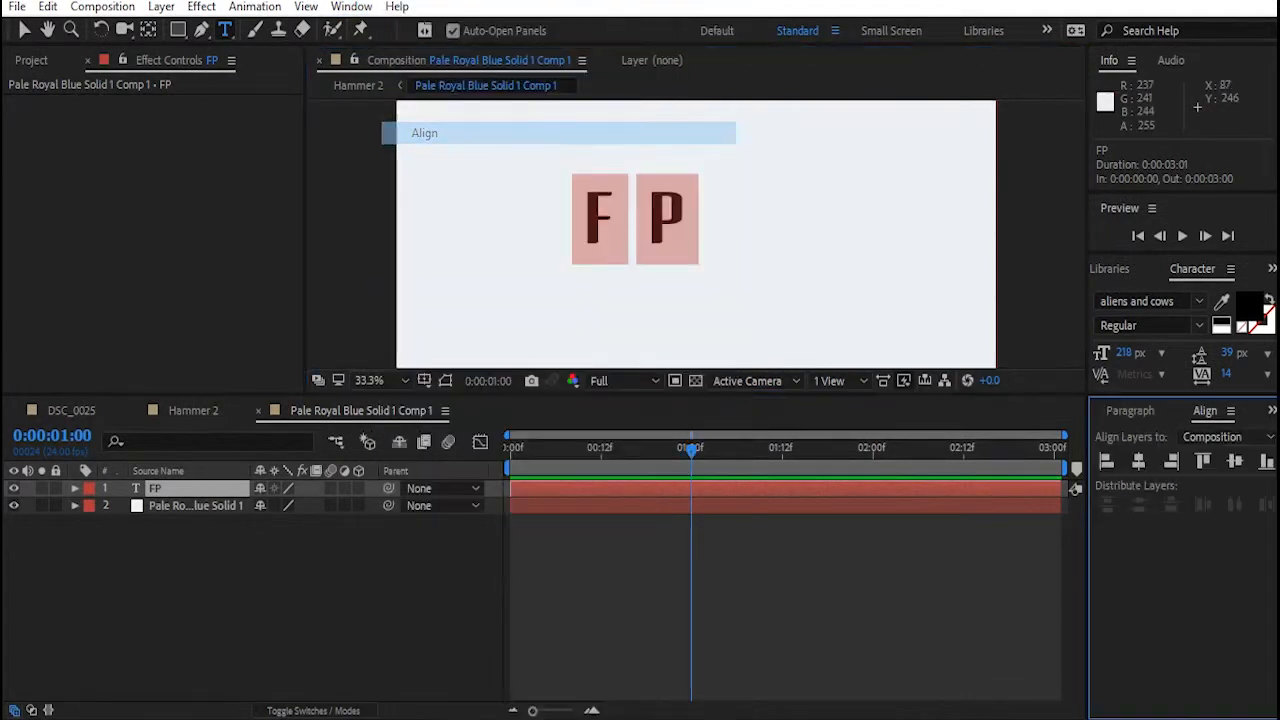
click(1139, 461)
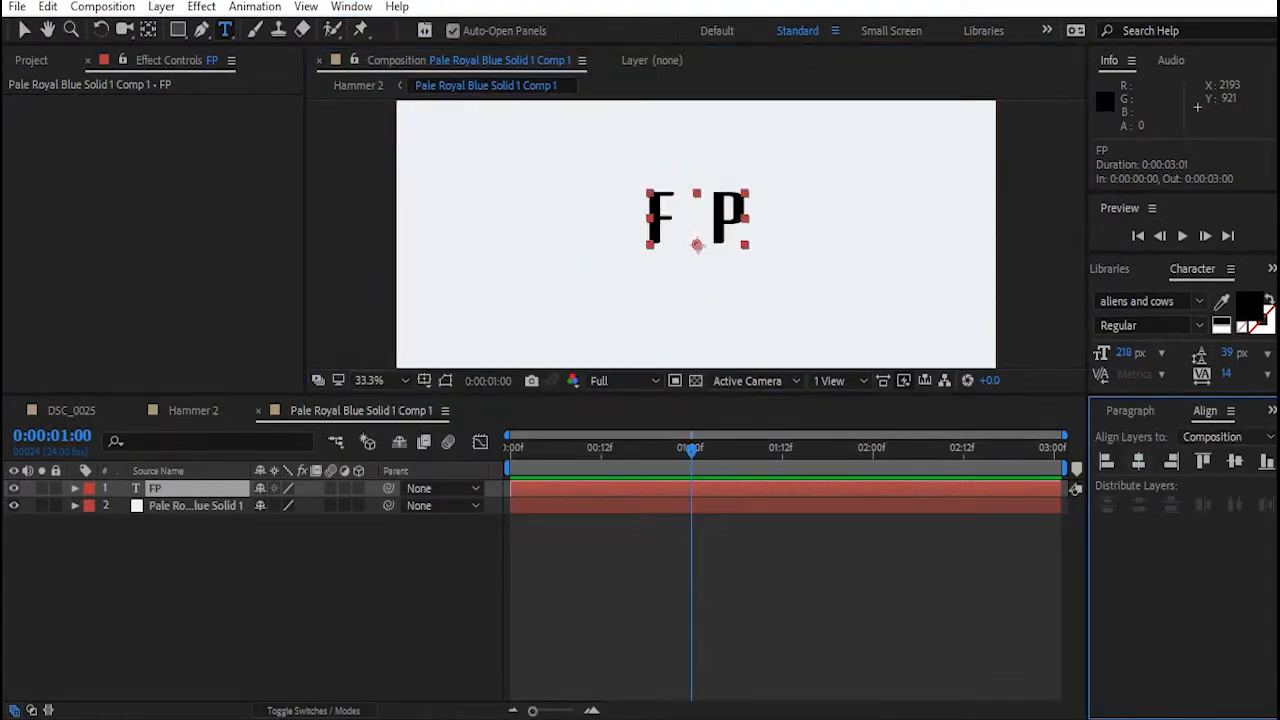
click(1235, 461)
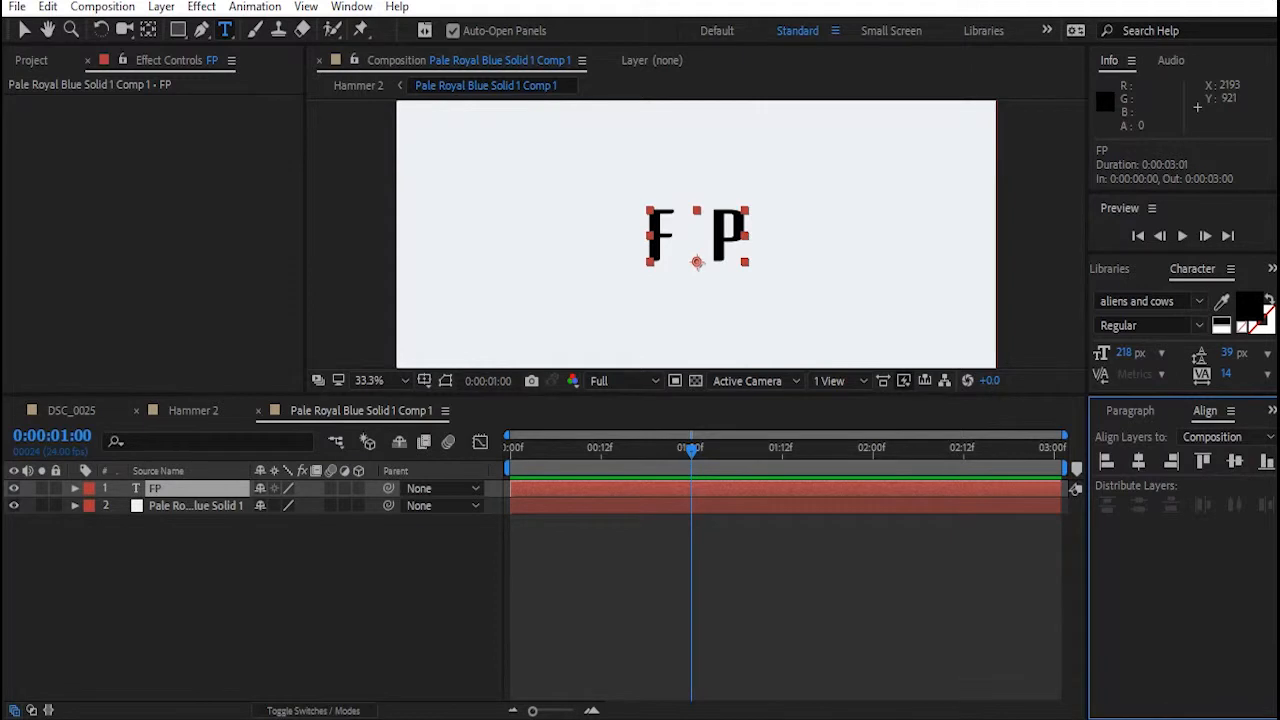
Check the lettering on the hammer in Hammer 2 and set the FP text's font size to 481 px in the solid's composition
click(193, 411)
click(400, 590)
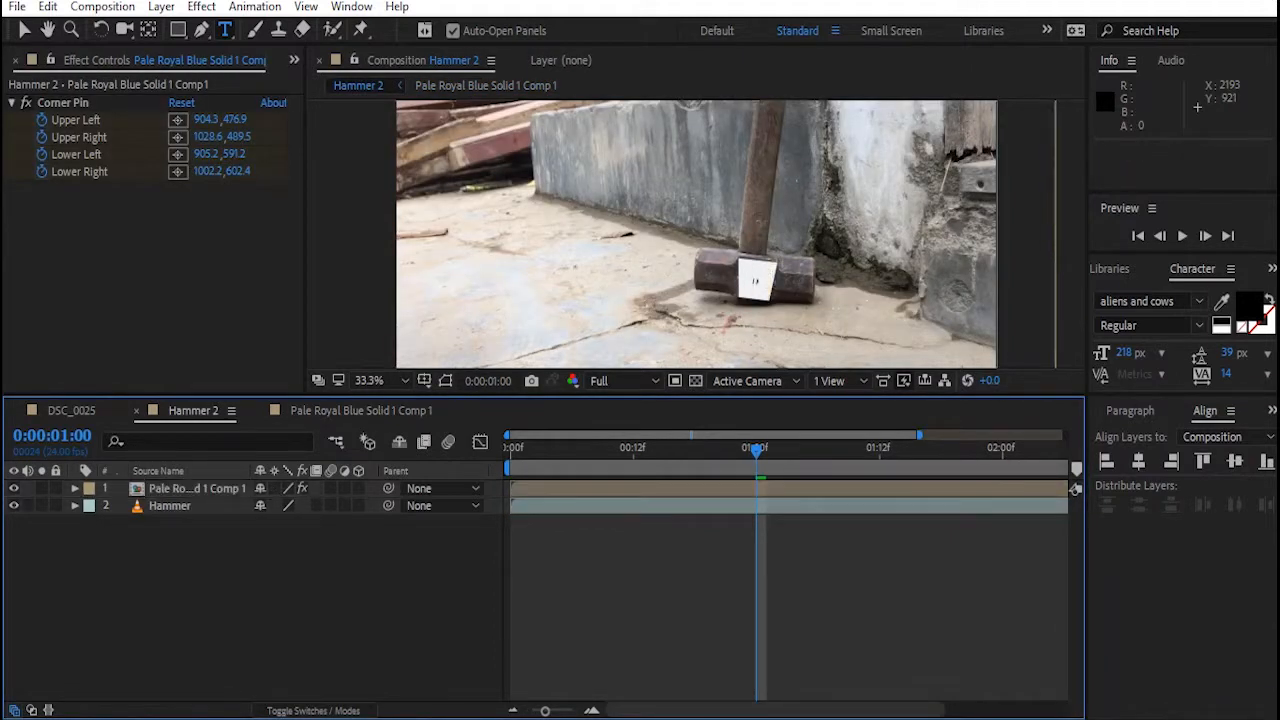
scroll(722, 245, up, 4)
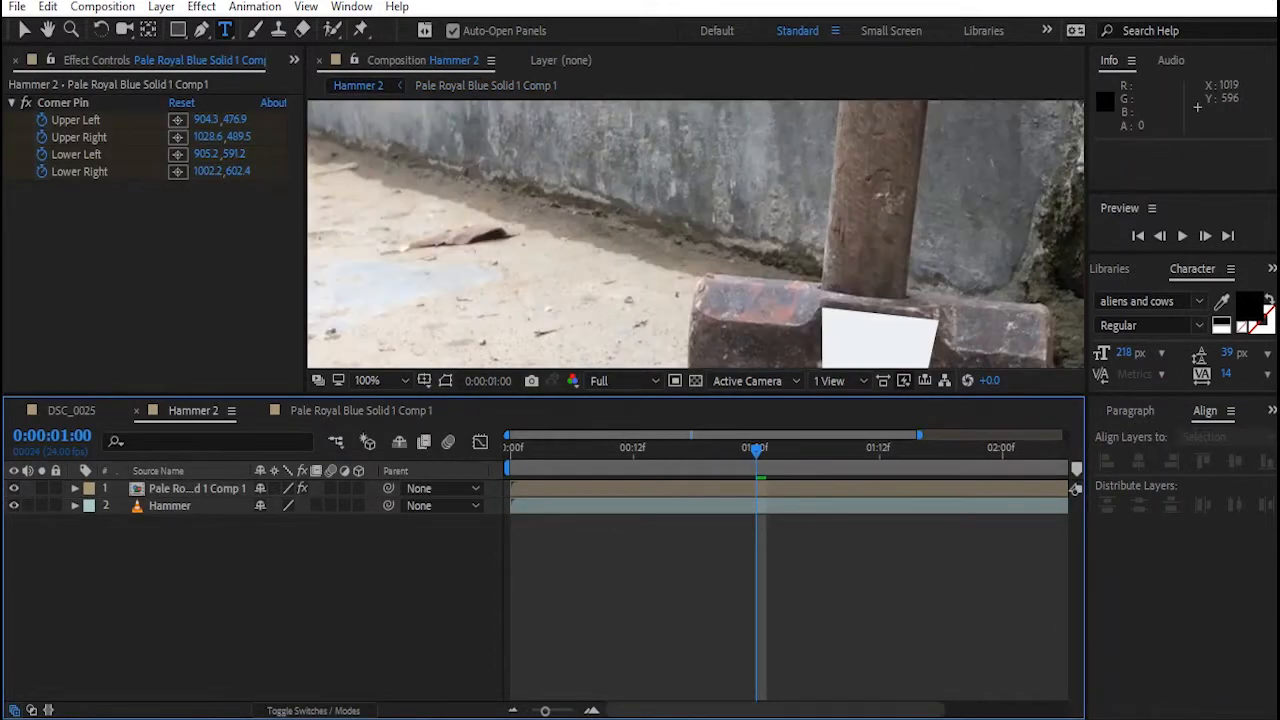
key(space)
drag(800, 330, 501, 100)
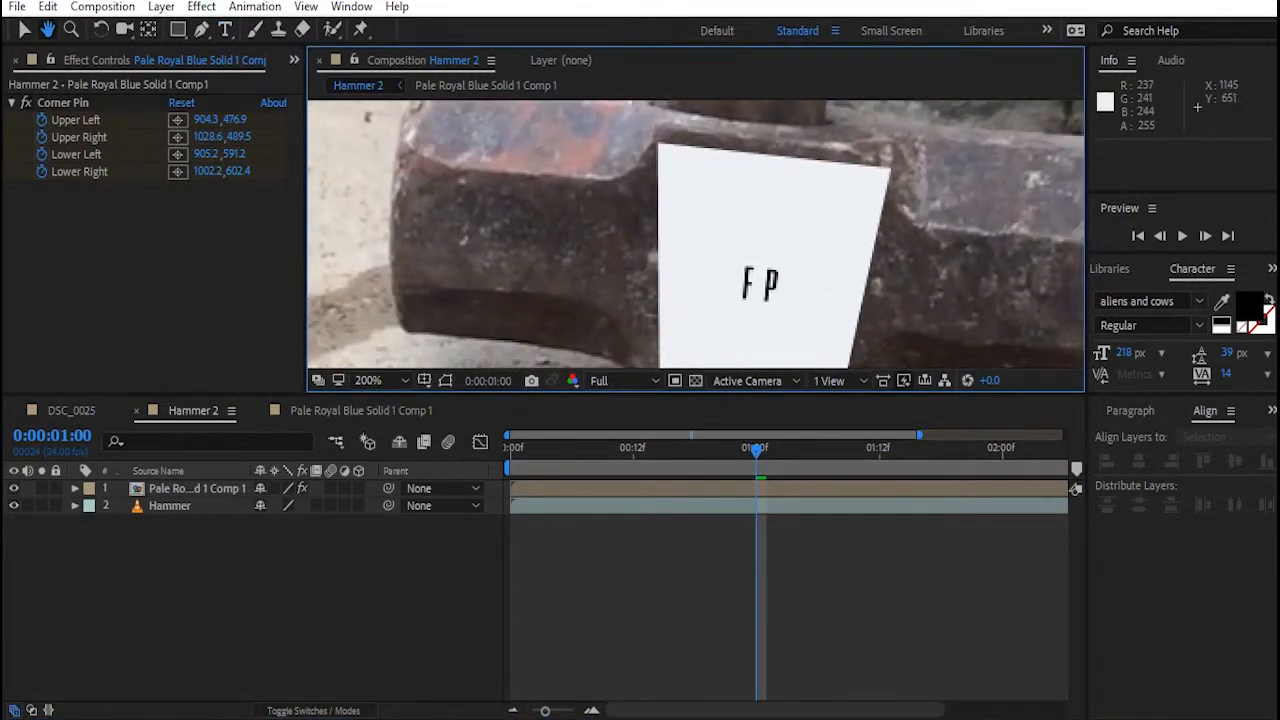
drag(765, 262, 711, 212)
click(361, 411)
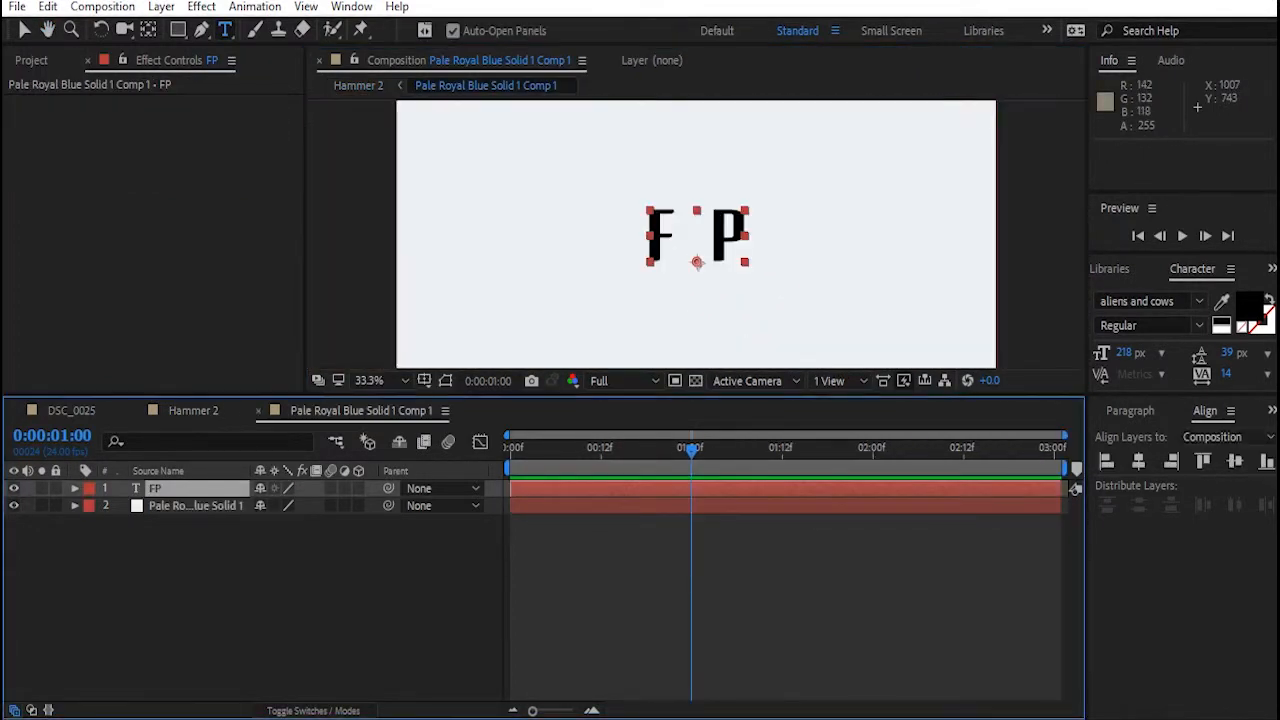
drag(1124, 353, 1262, 353)
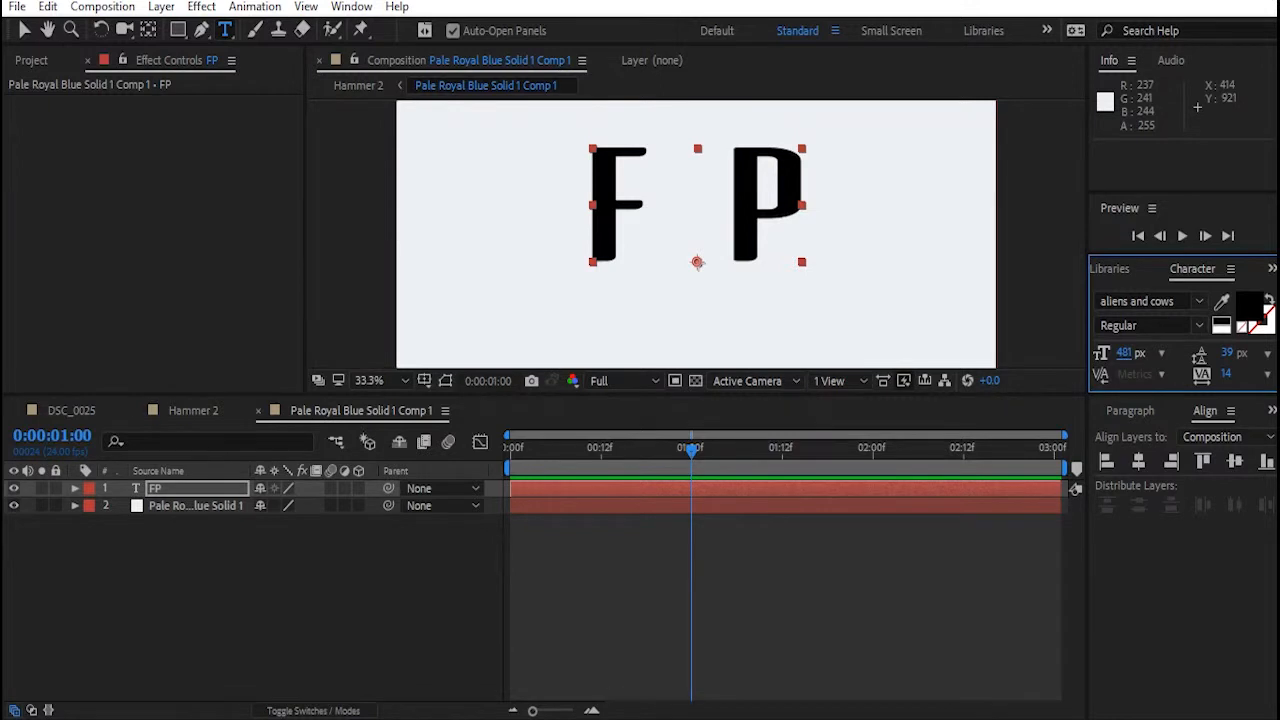
Play back Hammer 2 to check how the enlarged FP text follows the hammer head
click(193, 411)
key(space)
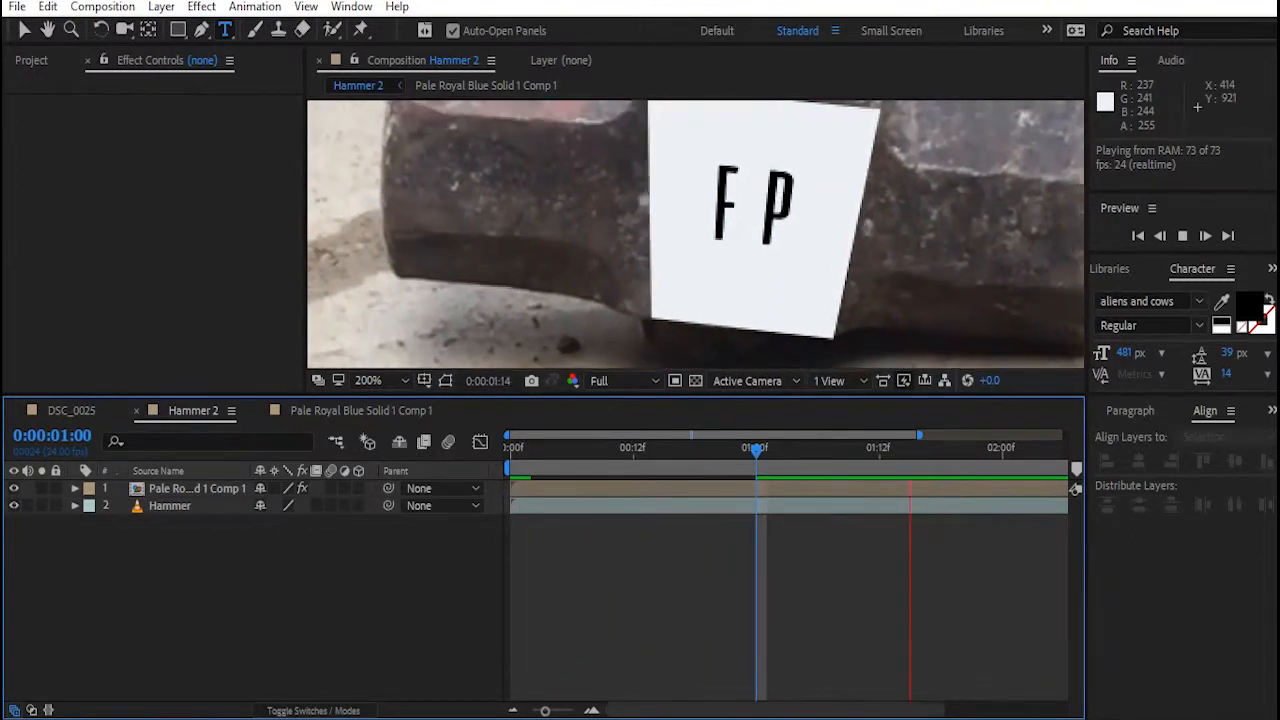
key(space)
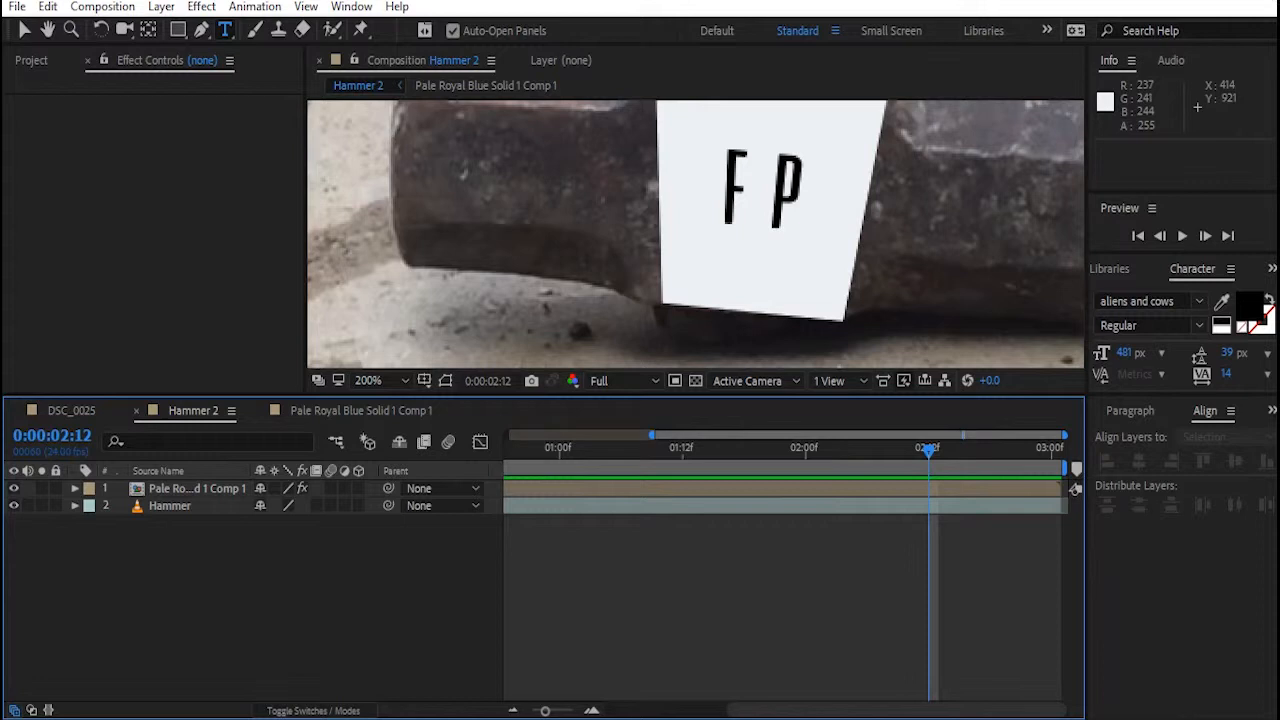
Create a new composition from the DSC_0025.MOV footage and fit it in the viewer
key(ctrl+0)
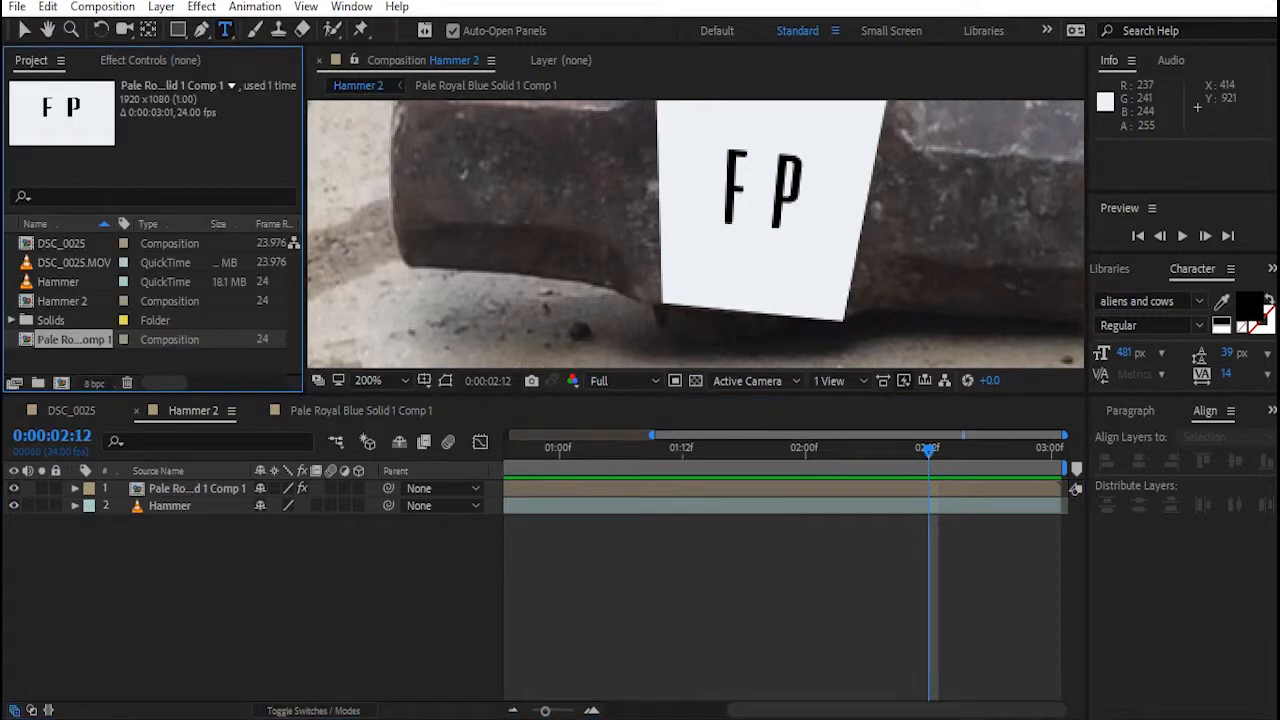
key(Up)
key(Up)
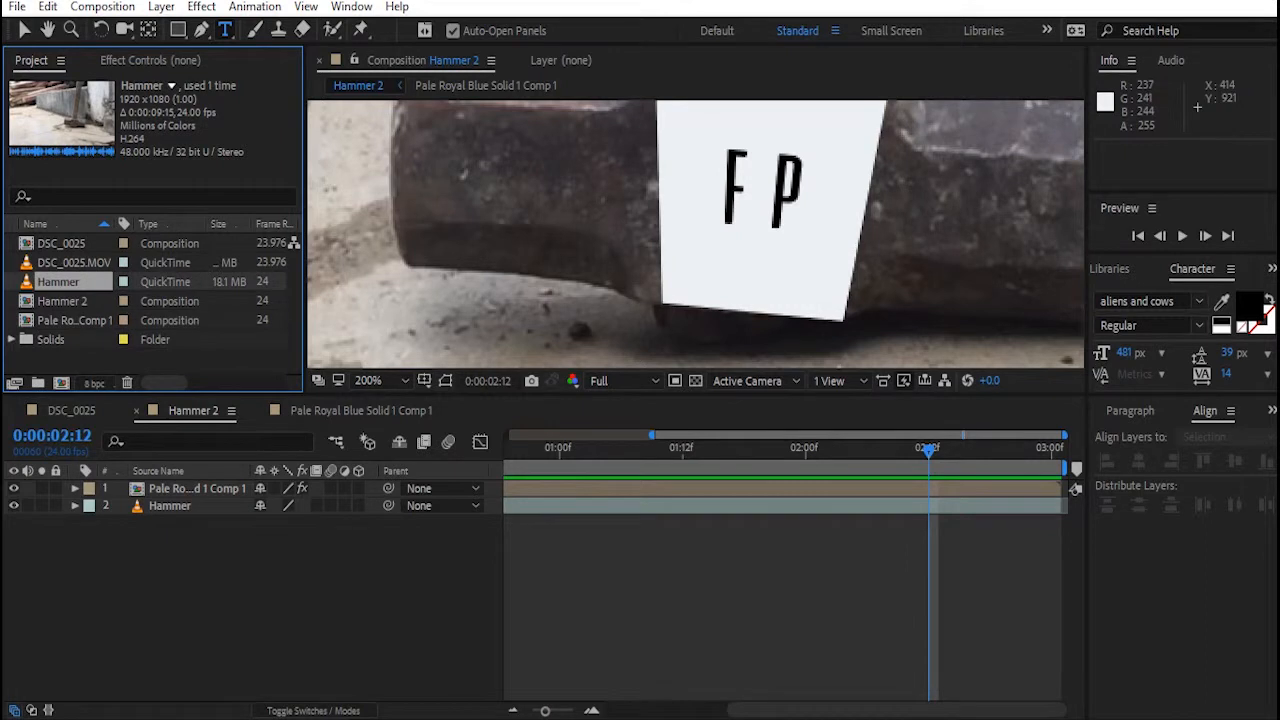
drag(60, 263, 46, 381)
drag(61, 383, 61, 383)
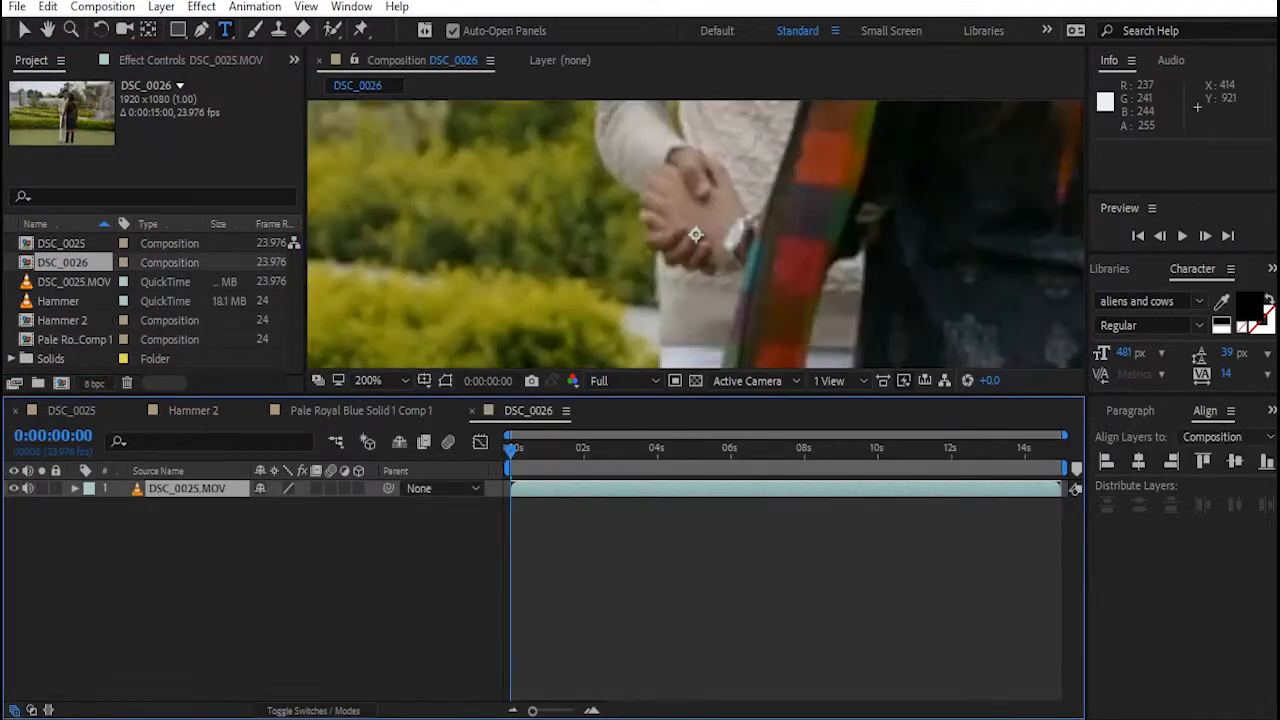
click(368, 380)
click(410, 37)
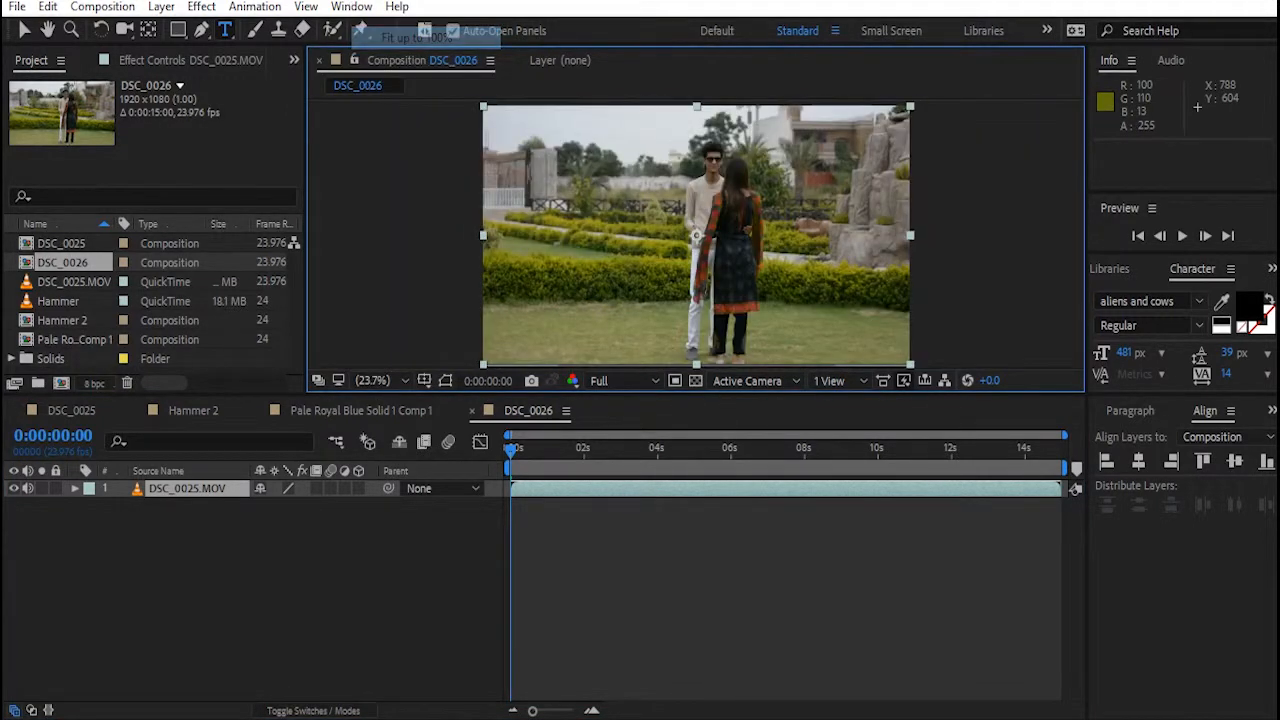
Trim the DSC_0025.MOV layer to start at 0:00:02:00 and end at 0:00:06:00
key(space)
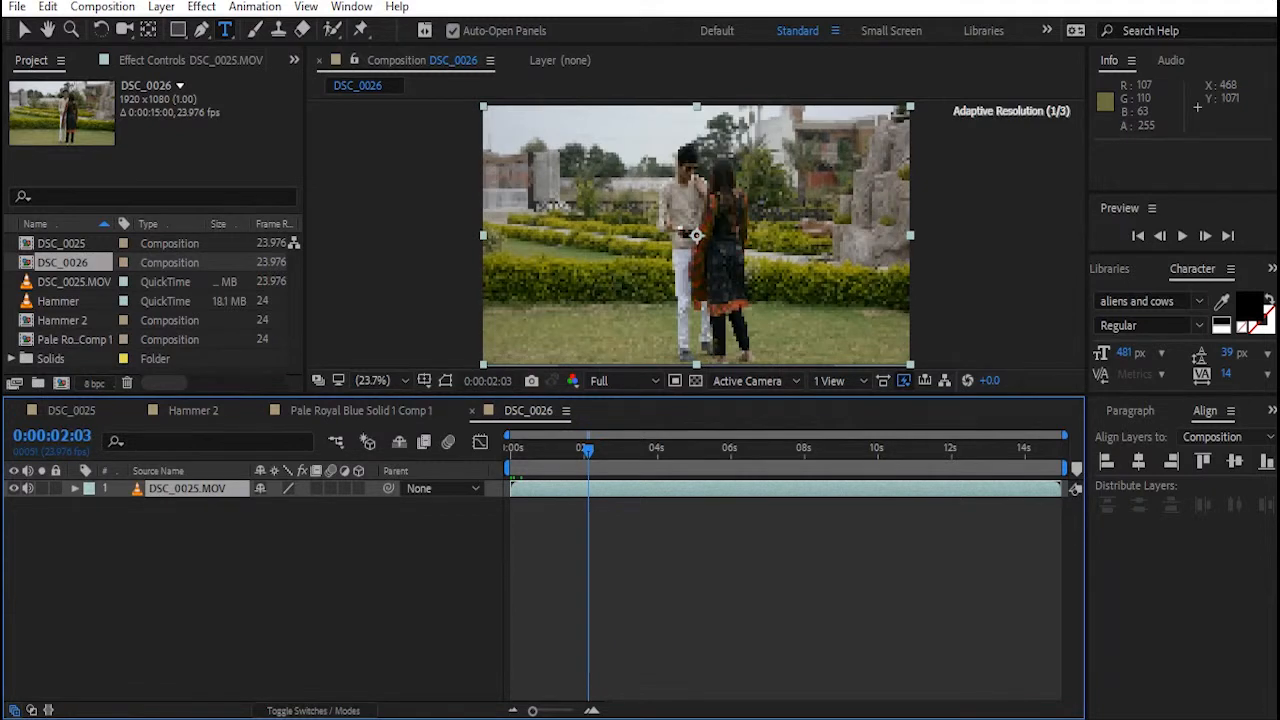
click(583, 450)
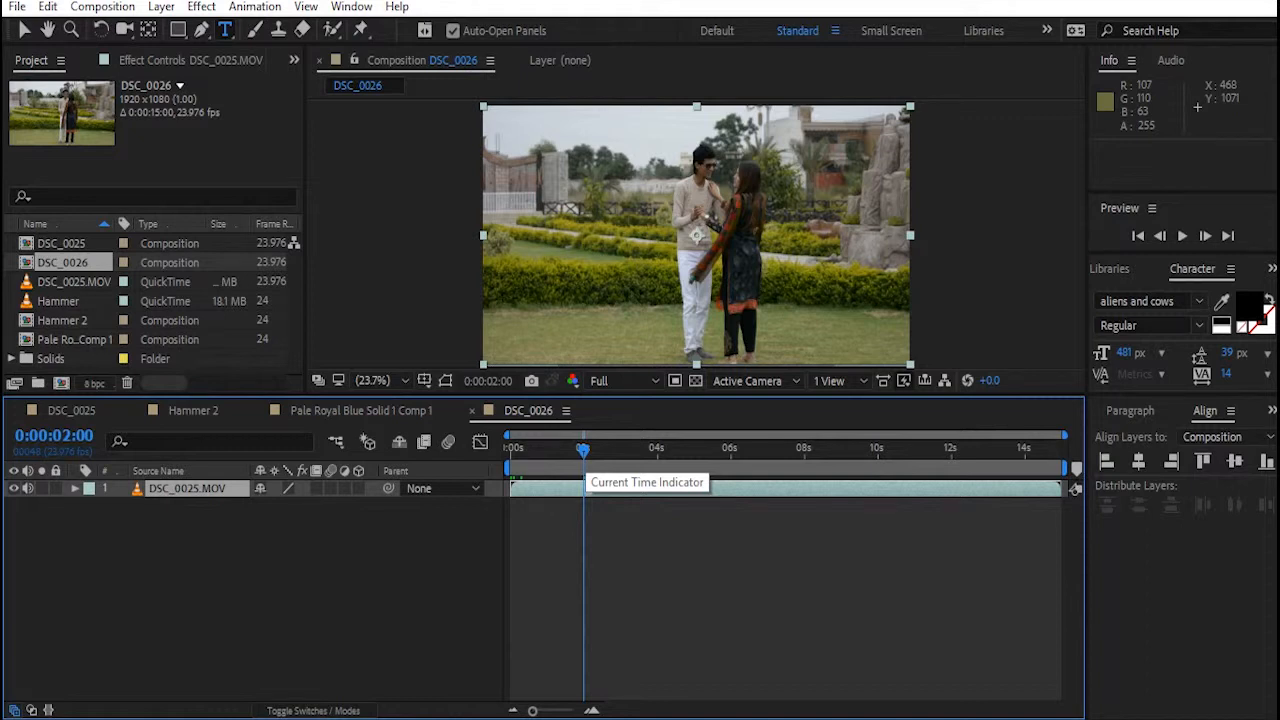
key(space)
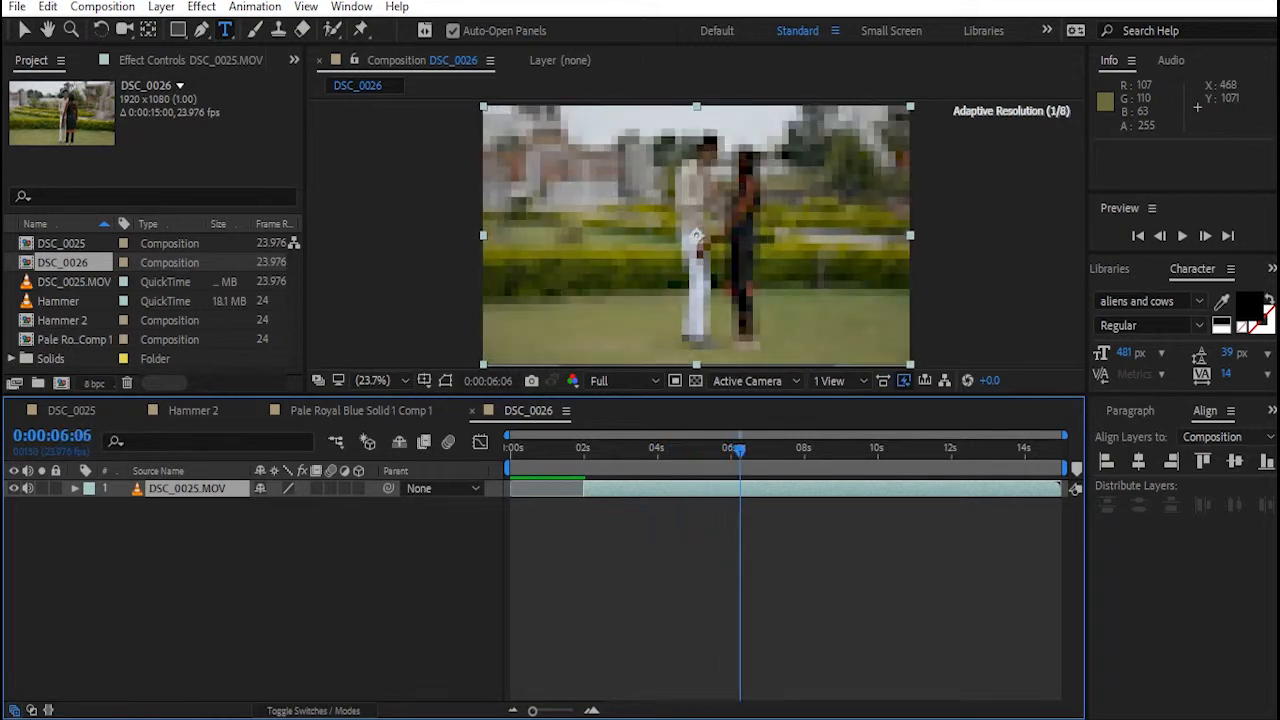
key(Page_Up)
key(Page_Up)
key(Page_Up)
key(Page_Up)
key(Page_Up)
key(Page_Up)
key(Page_Up)
key(Page_Up)
key(Page_Up)
key(Page_Up)
key(Page_Up)
key(Page_Up)
key(Page_Up)
key(Page_Up)
key(Page_Up)
key(Page_Up)
key(Page_Up)
key(Page_Up)
key(Page_Up)
key(Page_Up)
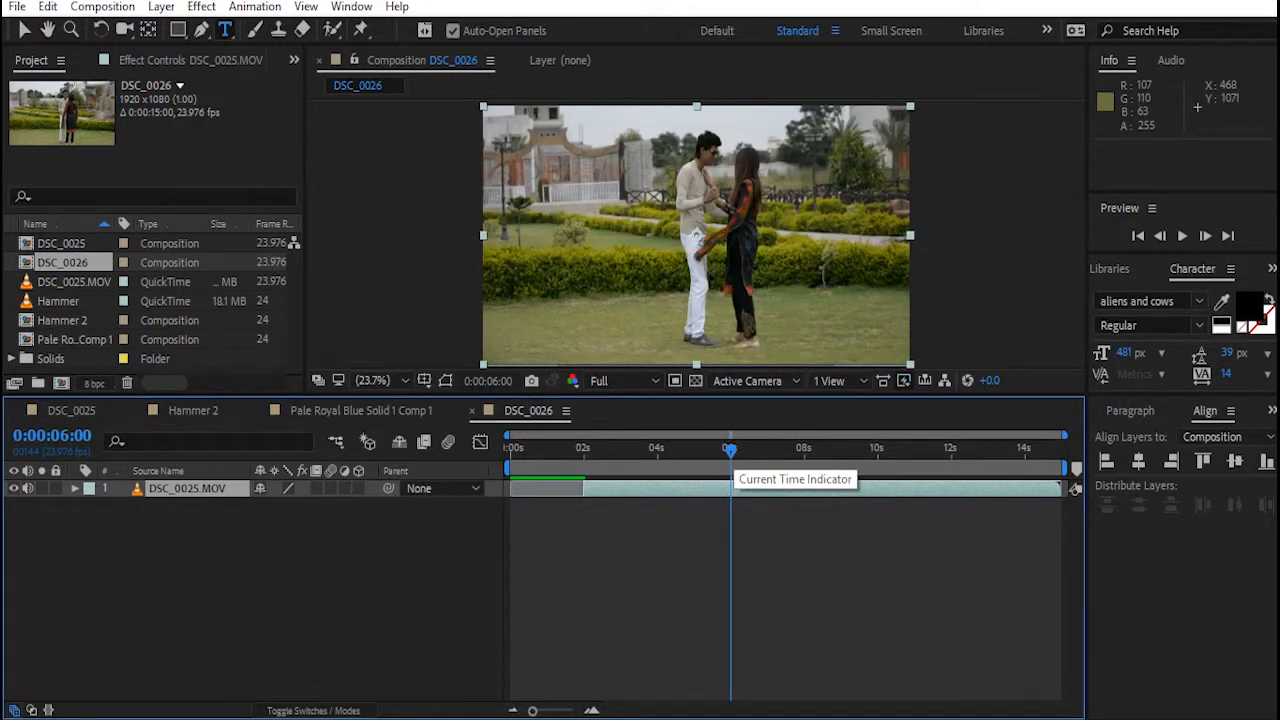
key(alt+bracketright)
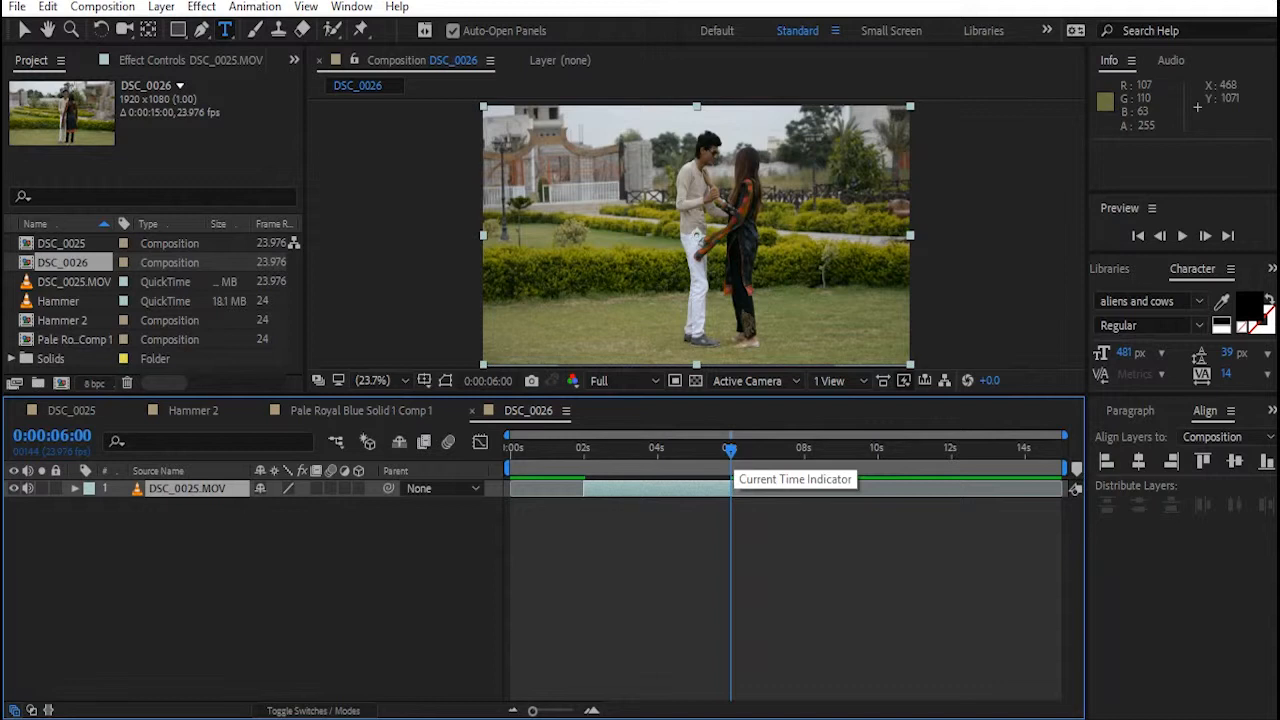
Set the work area from 0:00:02:00 to 0:00:06:00 and trim the composition to it
key(n)
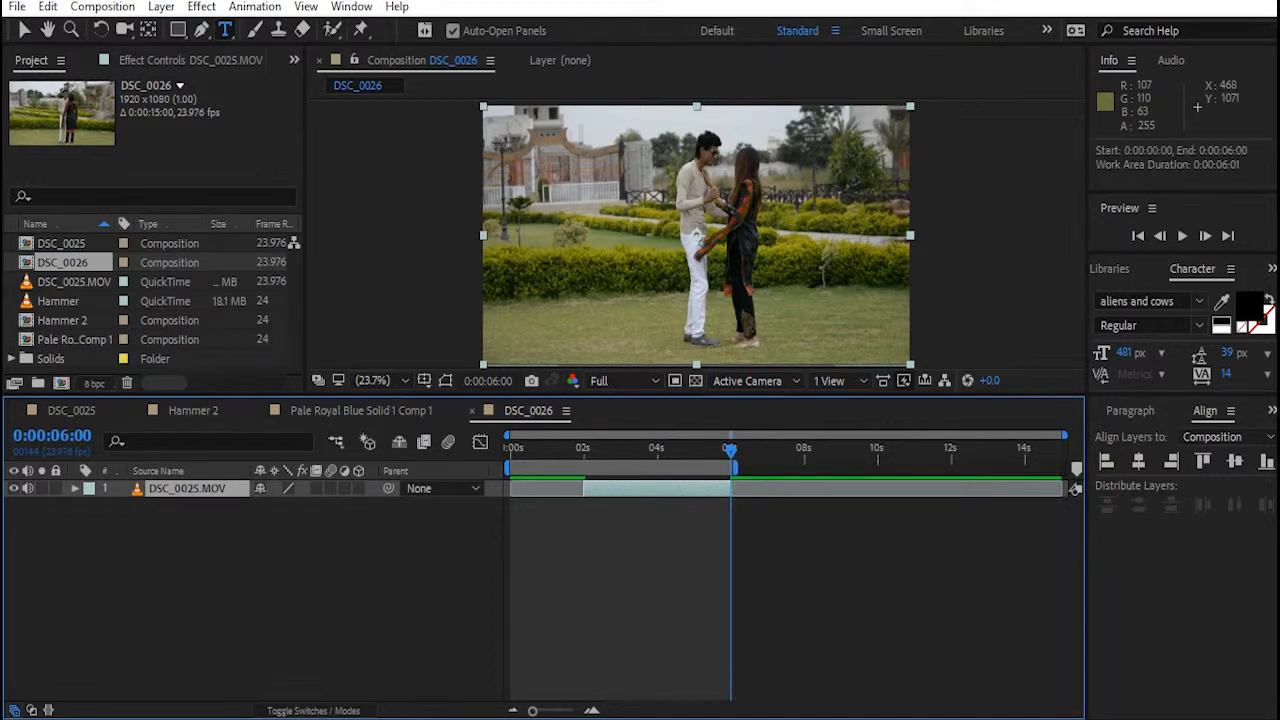
drag(730, 450, 583, 450)
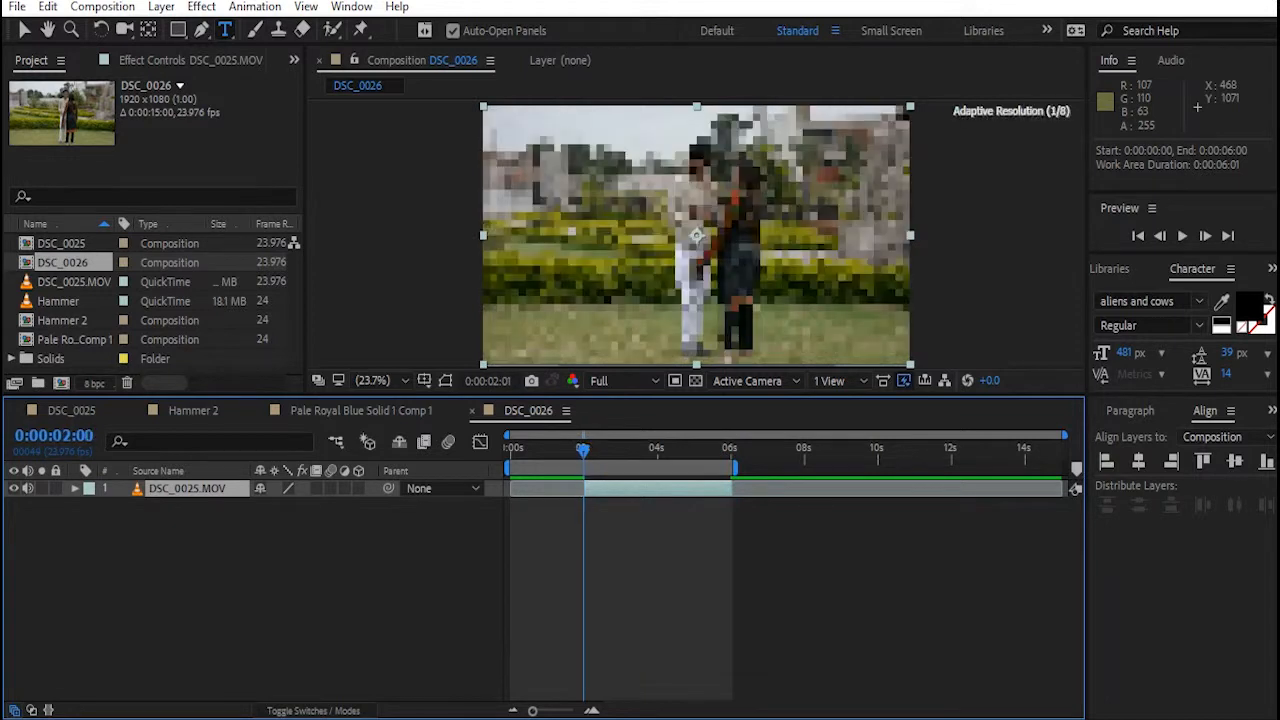
key(b)
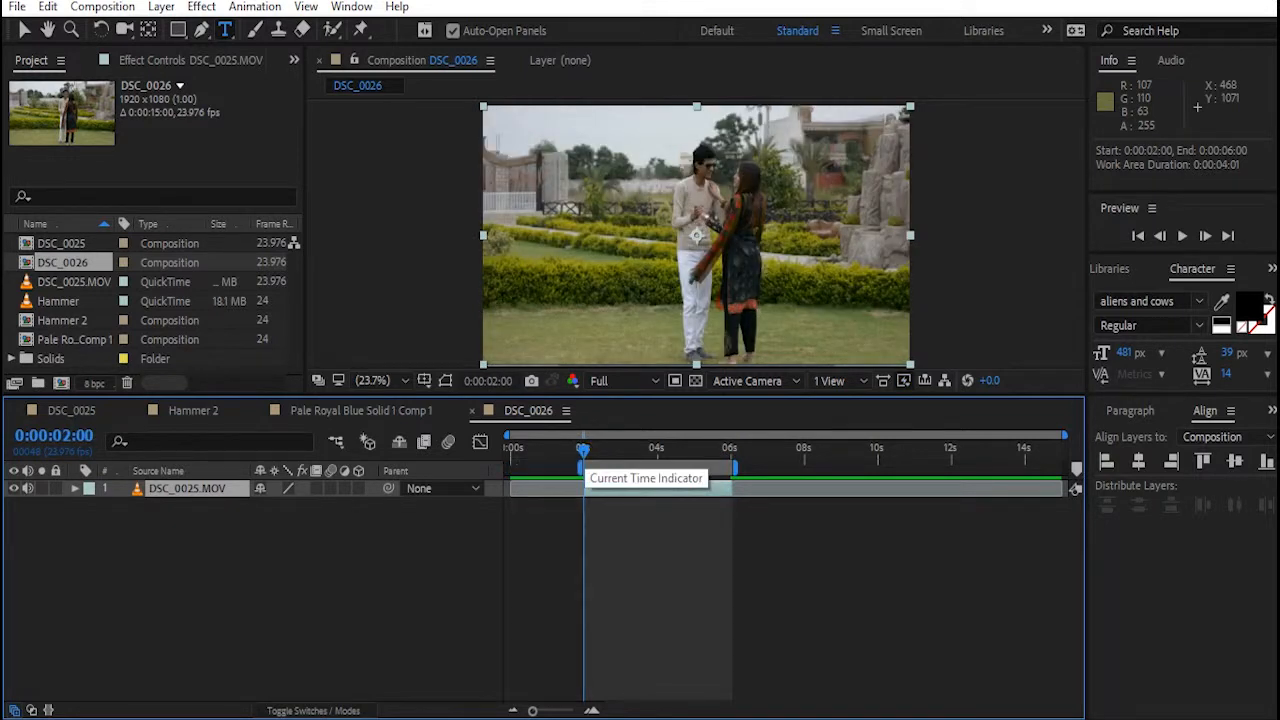
right_click(637, 467)
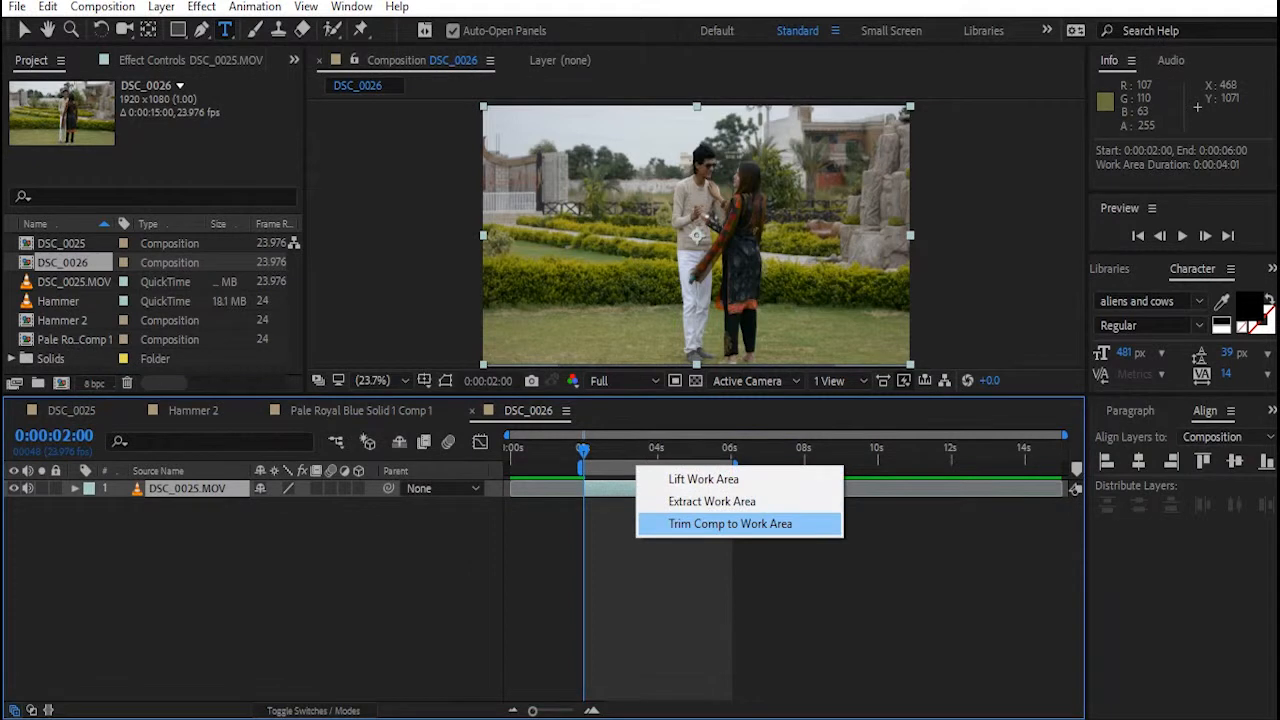
click(730, 523)
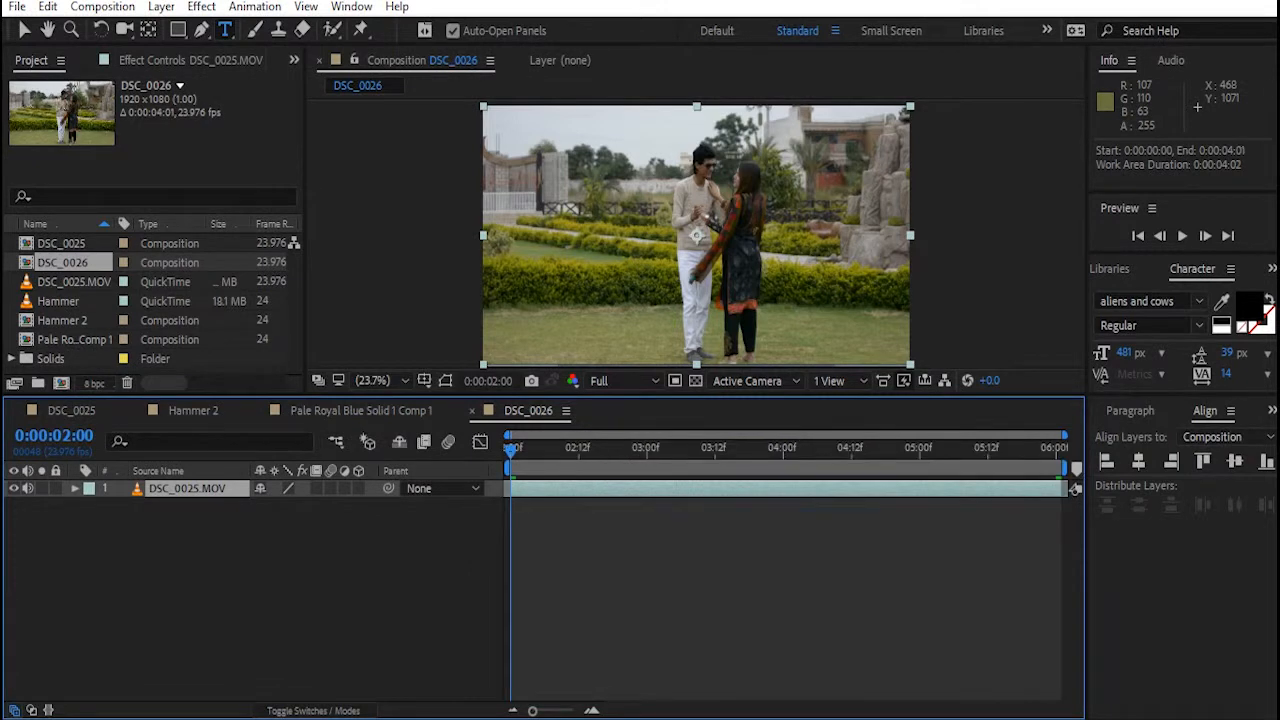
Set the preview resolution to Half, preview the trimmed clip and return to its first frame
drag(511, 449, 755, 449)
click(610, 380)
click(625, 455)
key(space)
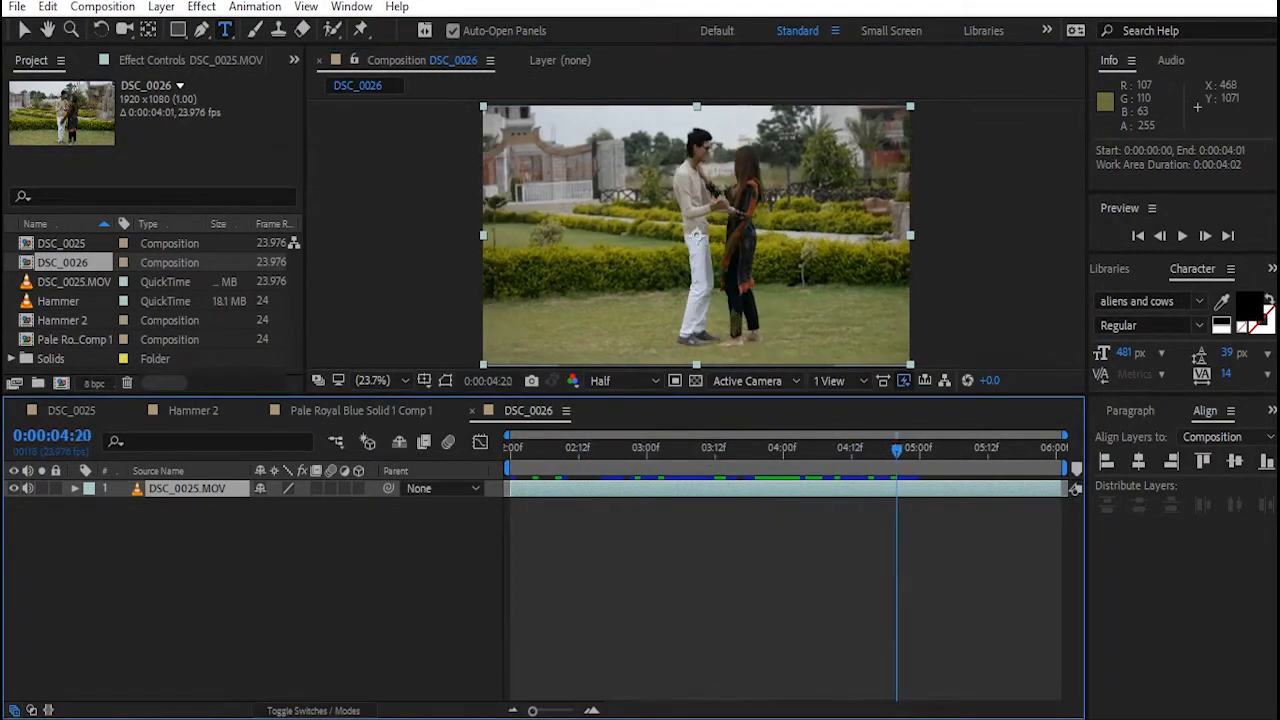
drag(954, 450, 511, 450)
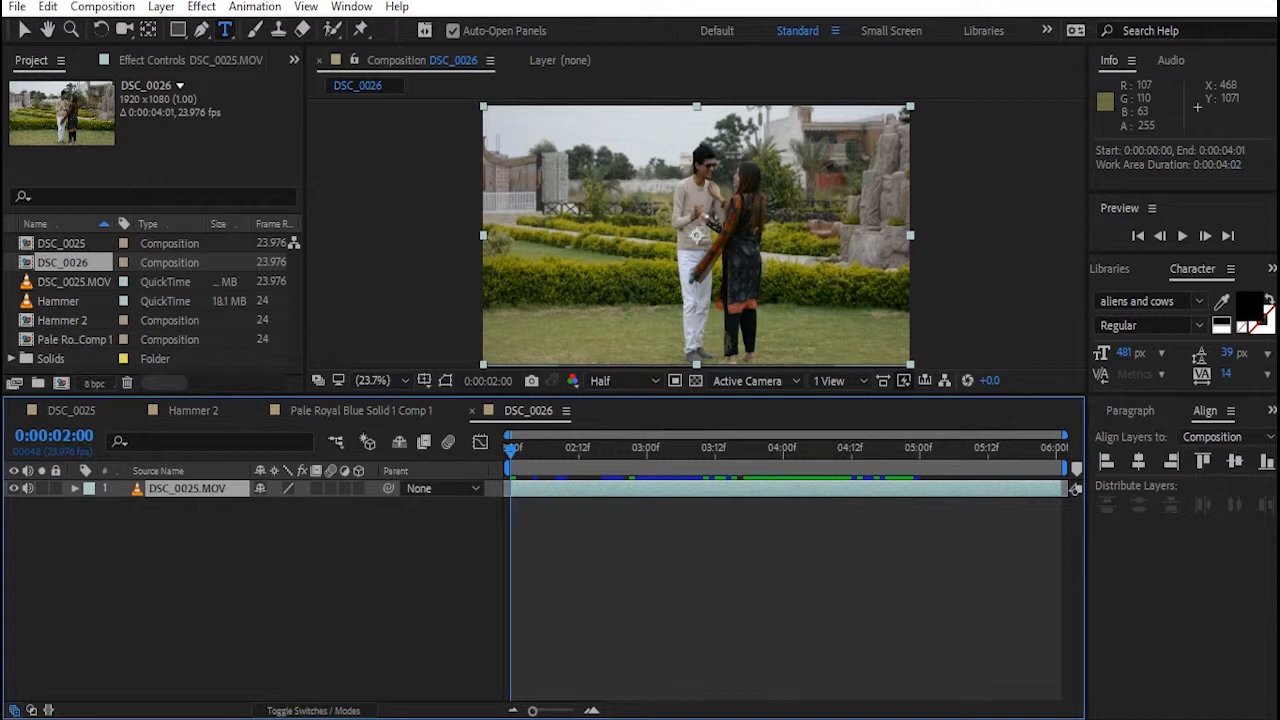
Start Stabilize Motion on the DSC_0025.MOV layer with Position and Rotation enabled
click(352, 7)
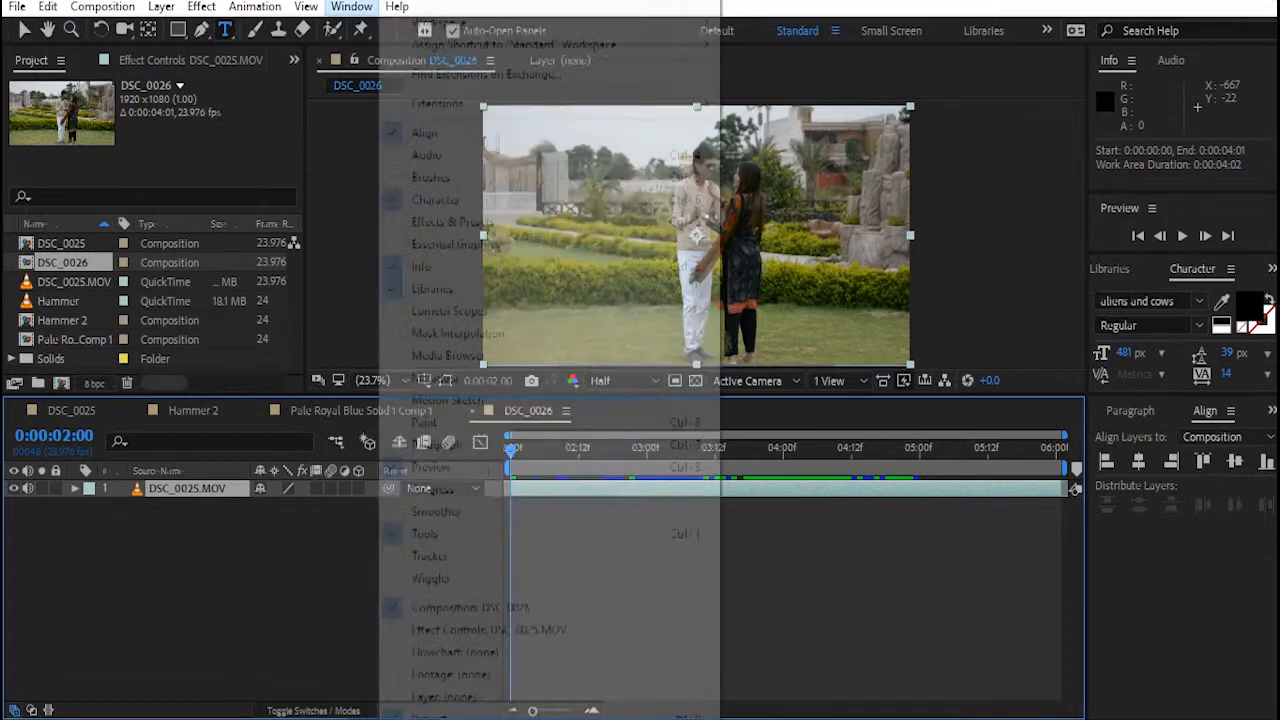
click(430, 556)
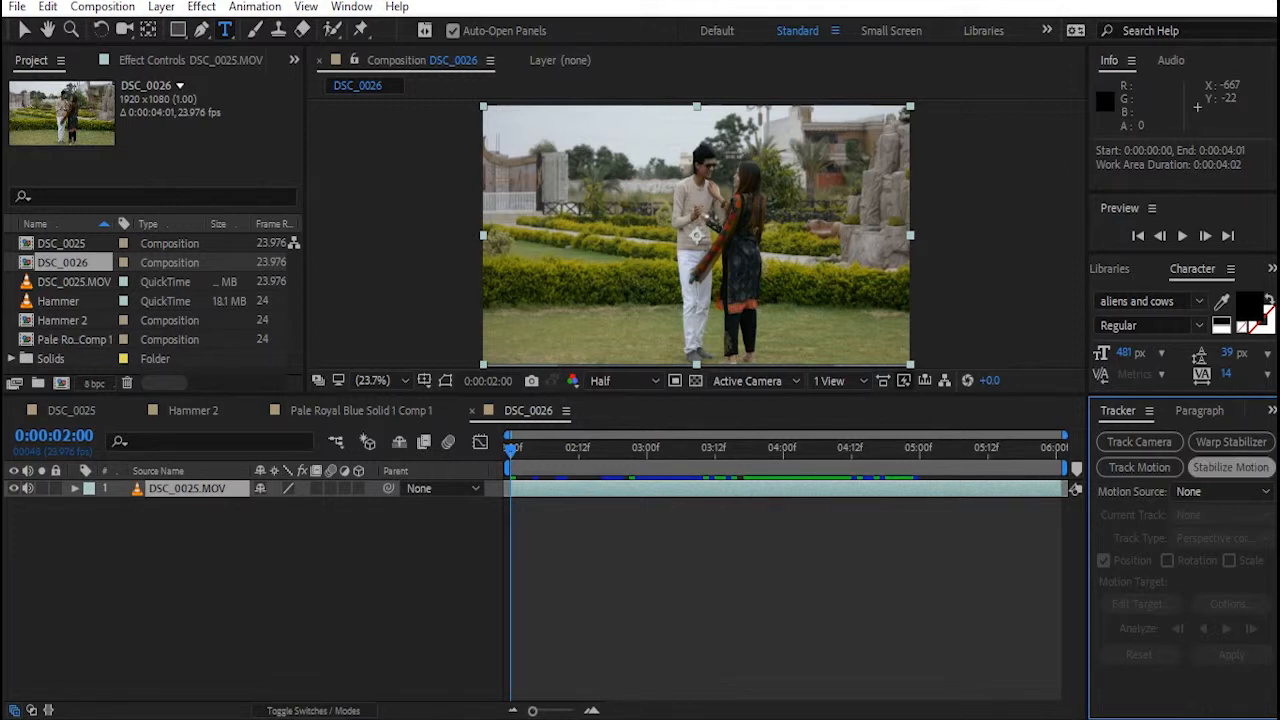
click(1230, 467)
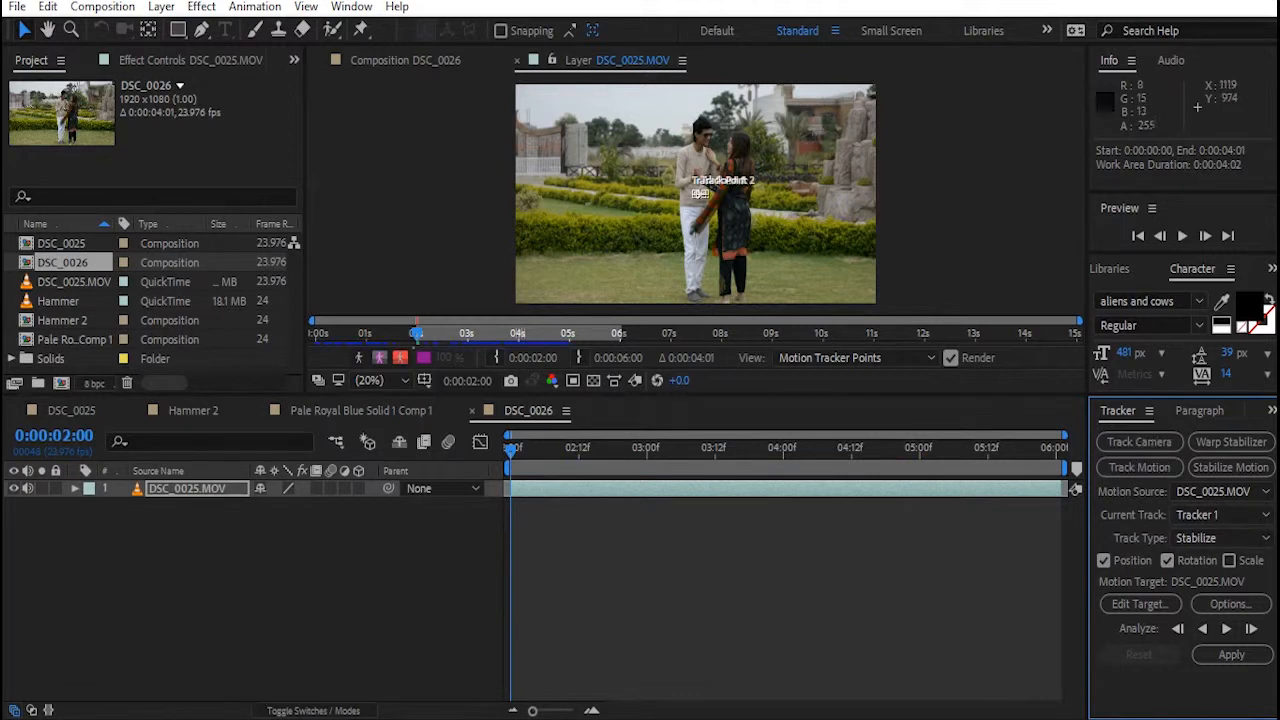
Place Track Point 2 on the grey stone slab beside the couple and enlarge its search and feature regions
scroll(719, 222, up, 4)
drag(739, 195, 827, 268)
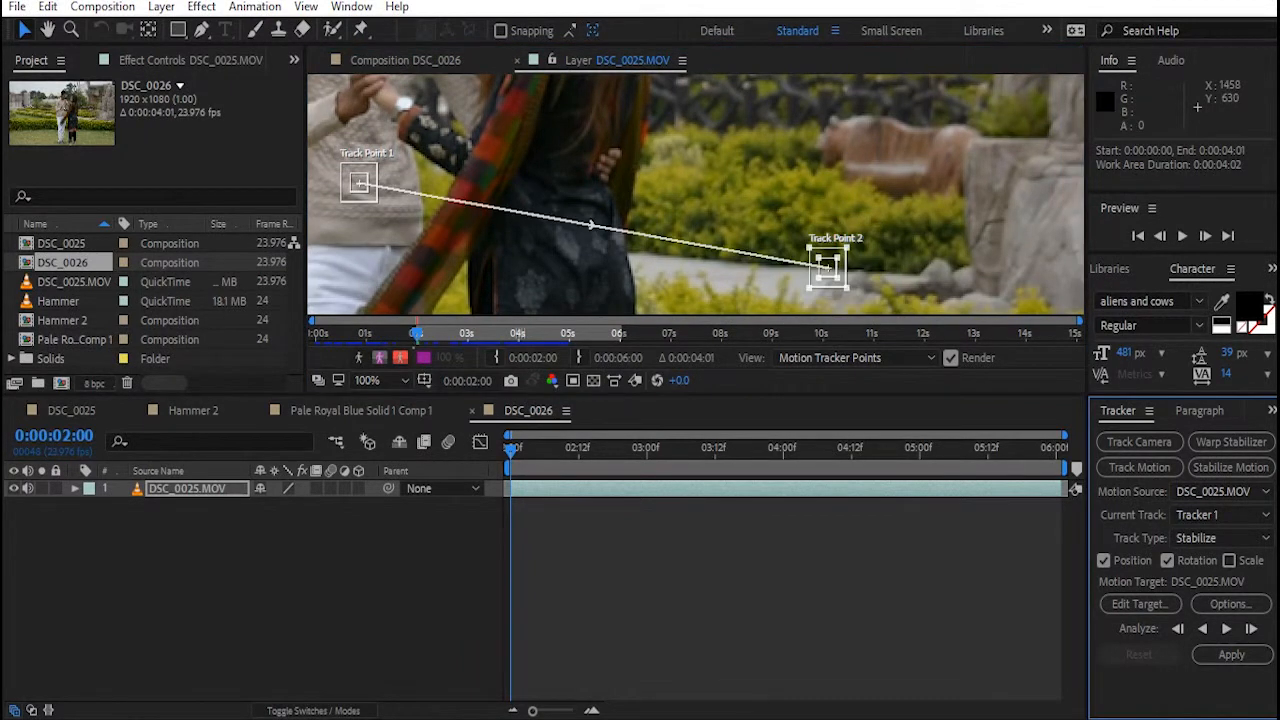
click(826, 268)
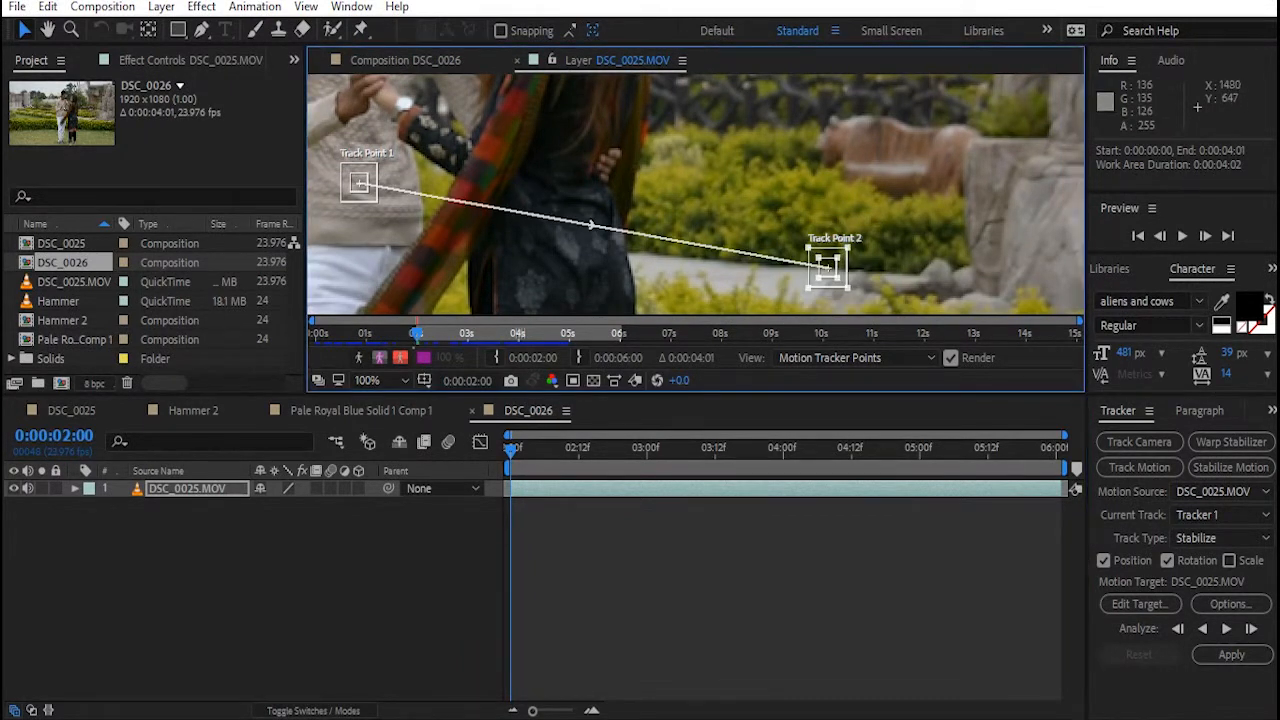
drag(848, 288, 867, 231)
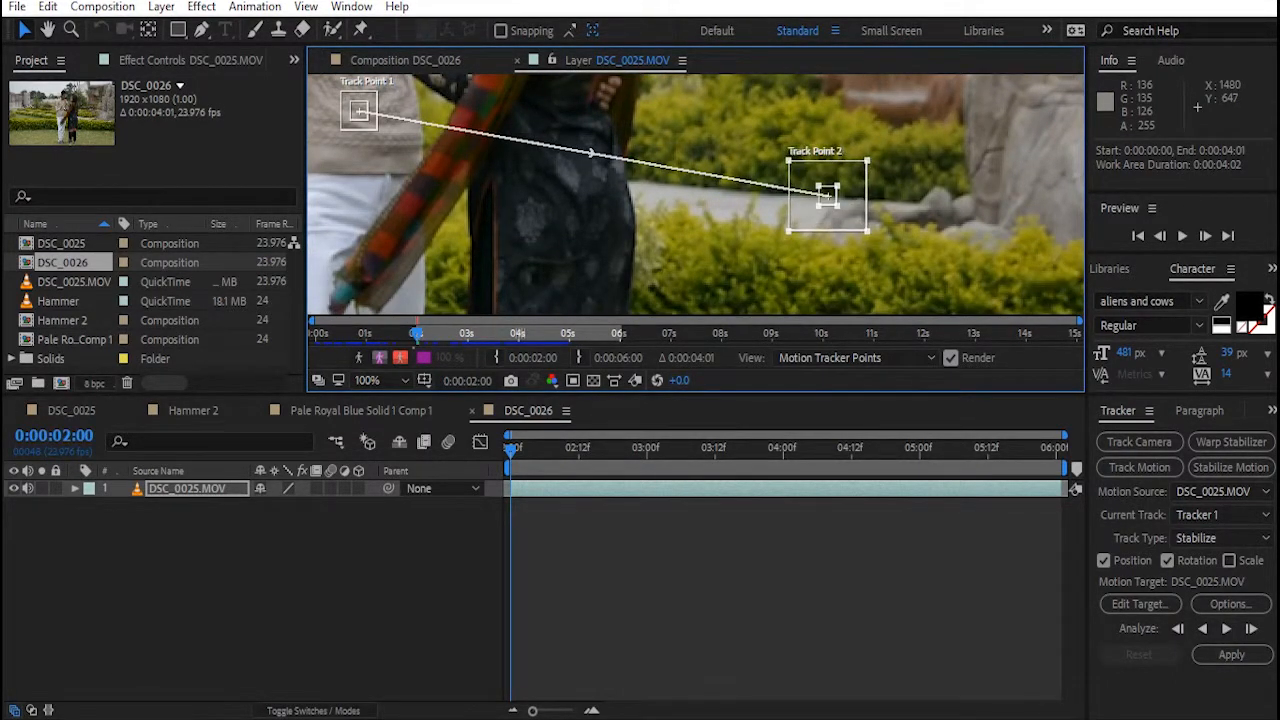
right_click(868, 232)
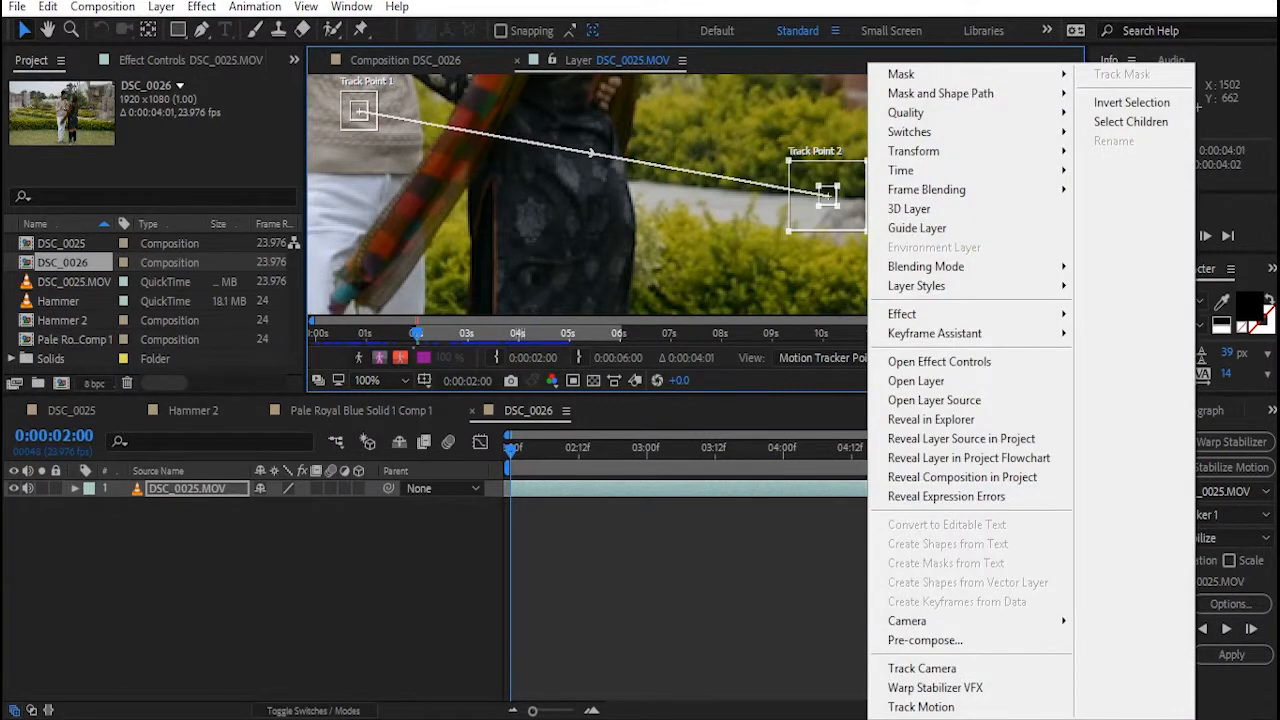
click(839, 209)
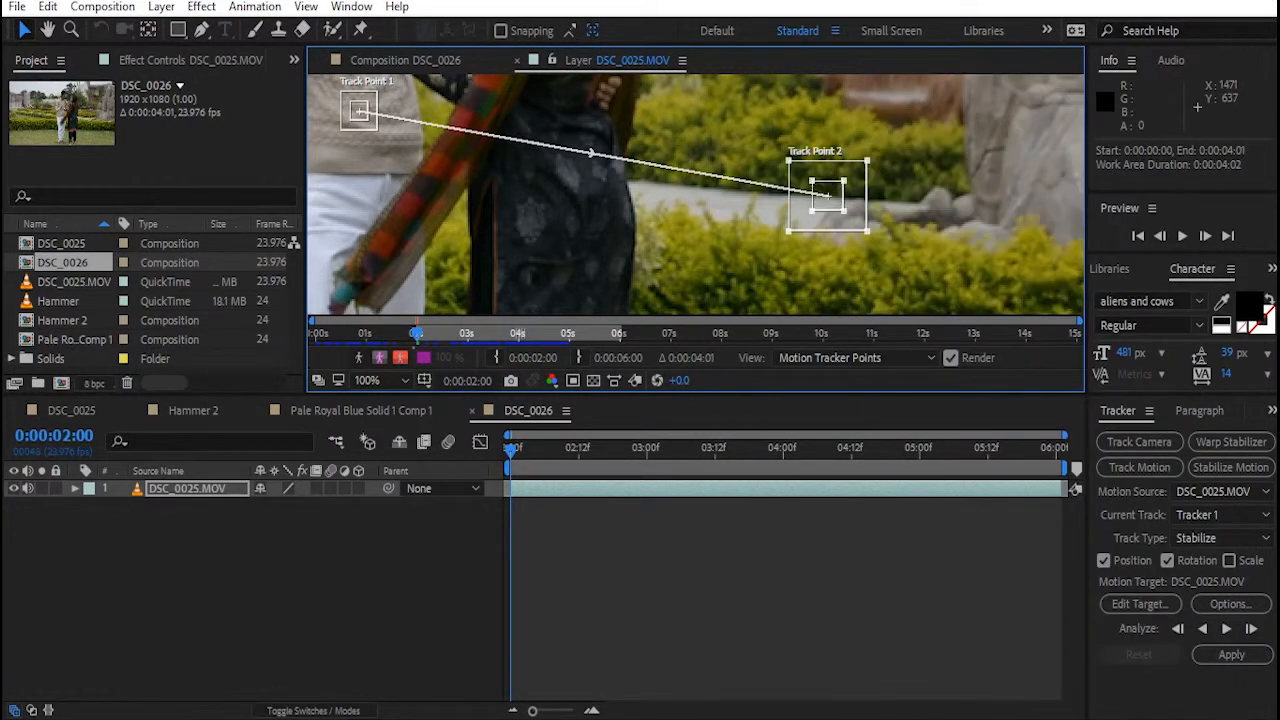
drag(840, 209, 842, 208)
click(1226, 629)
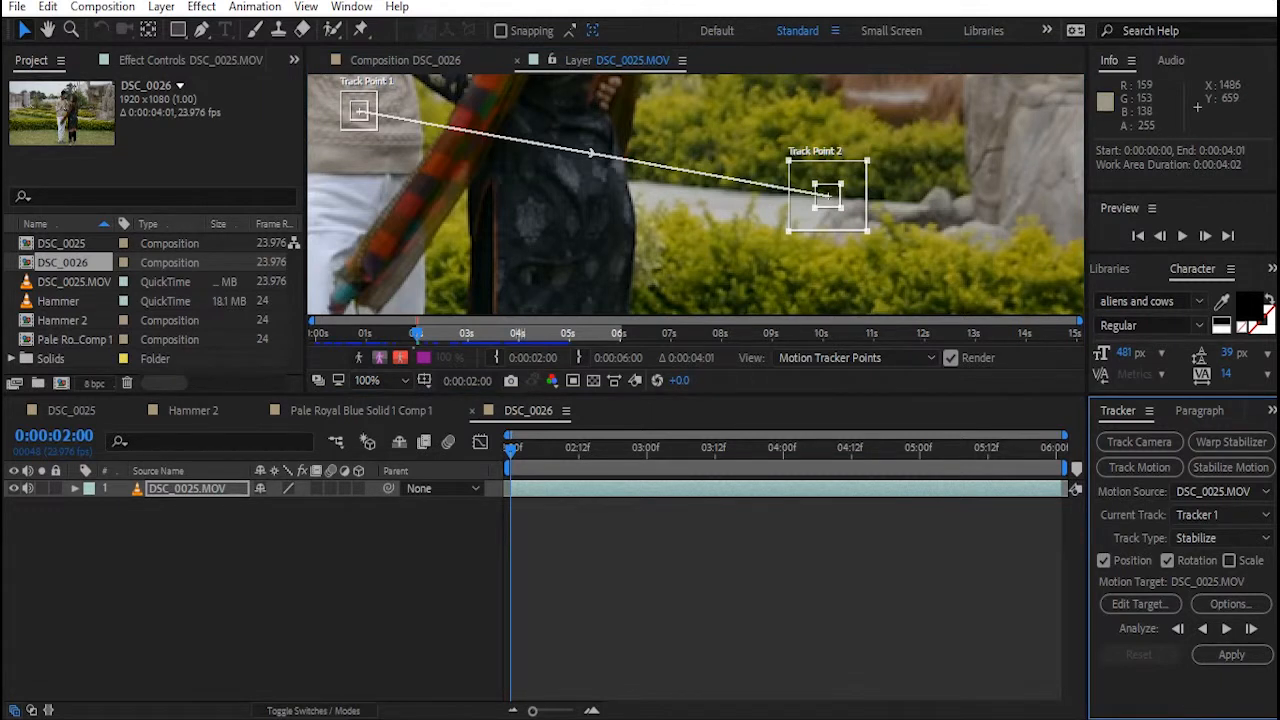
Place Track Point 1 on the edge of the garden path on the other side of the couple
click(826, 195)
drag(445, 152, 841, 193)
drag(753, 152, 423, 152)
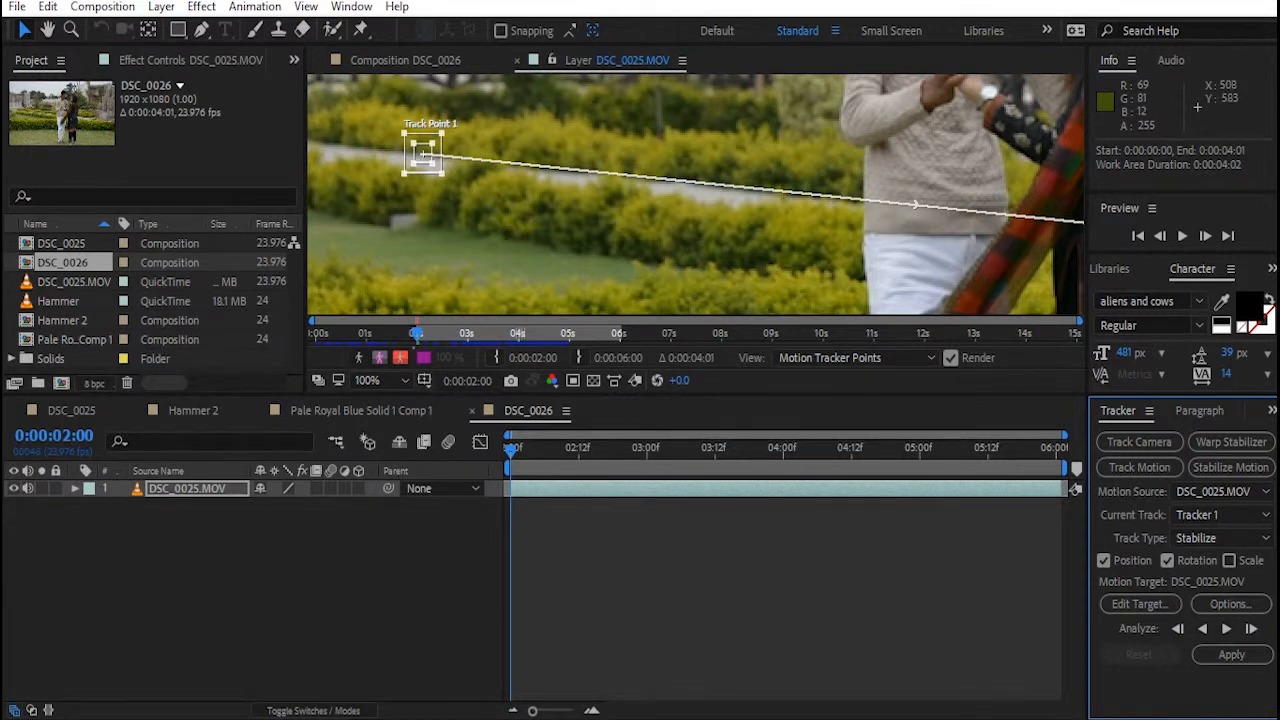
scroll(520, 214, down, 3)
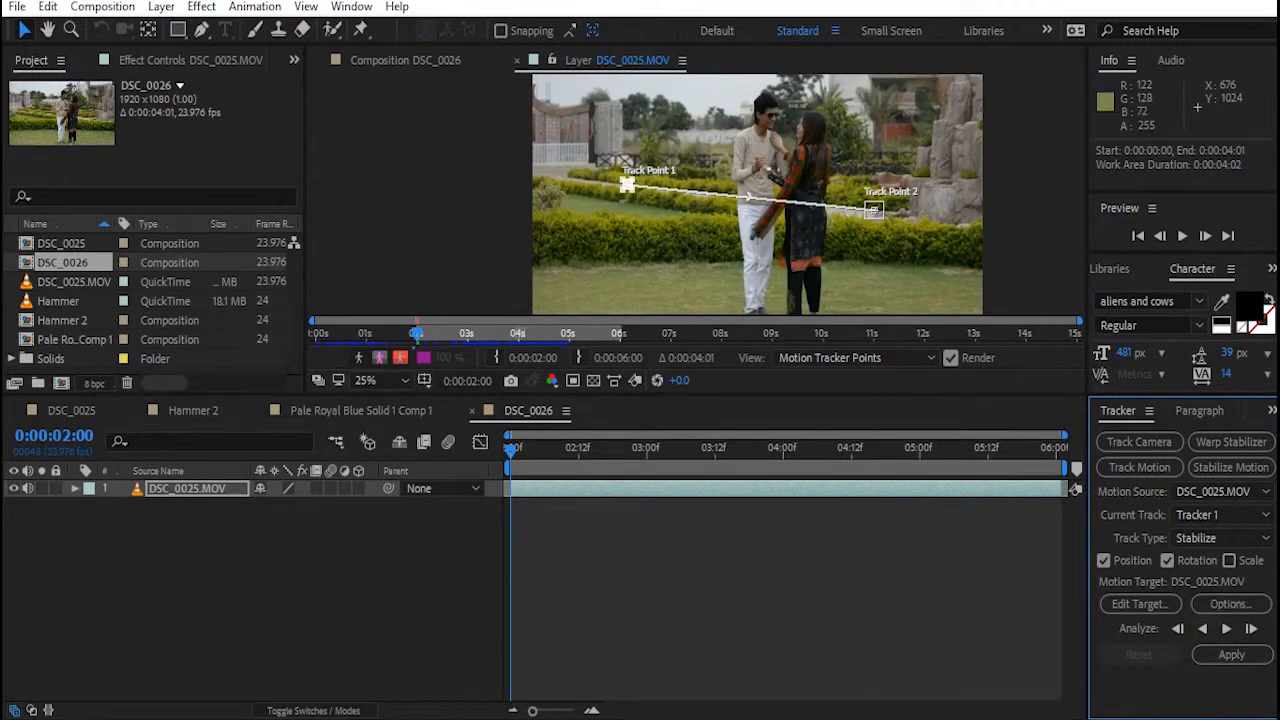
Analyze both track points forward through the clip and apply the stabilization to DSC_0025.MOV in X and Y
click(1226, 628)
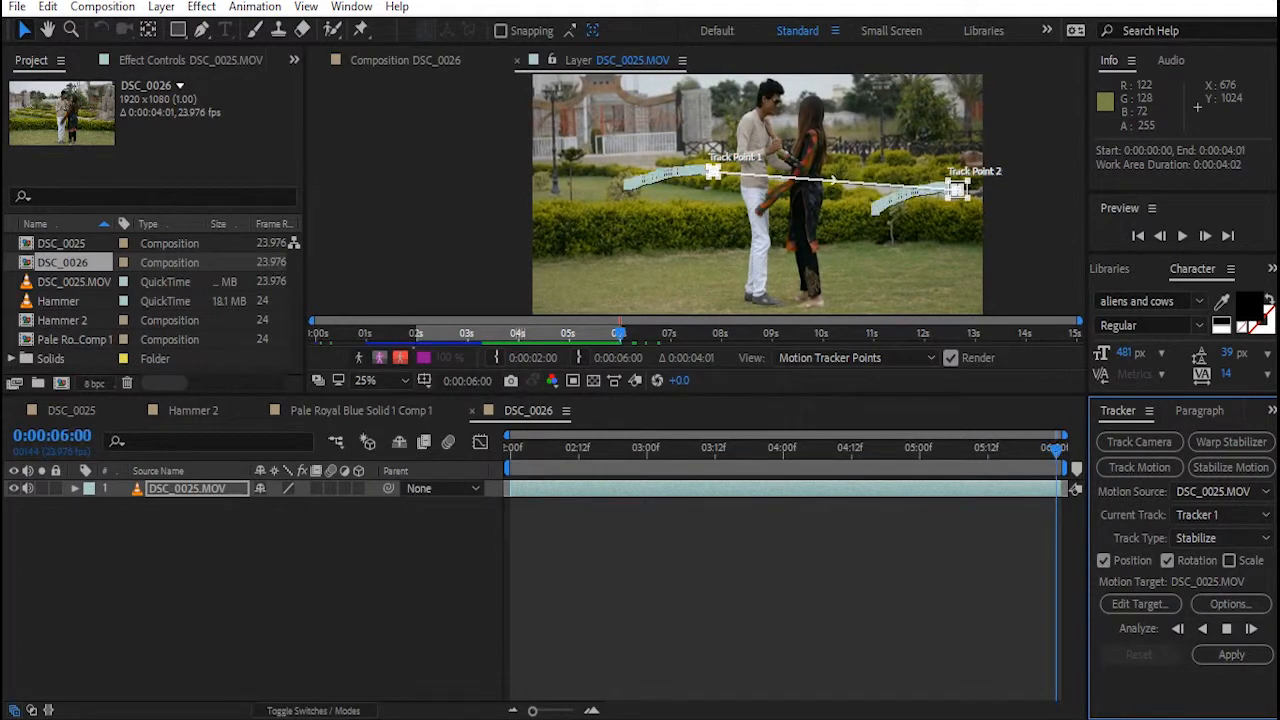
click(1139, 604)
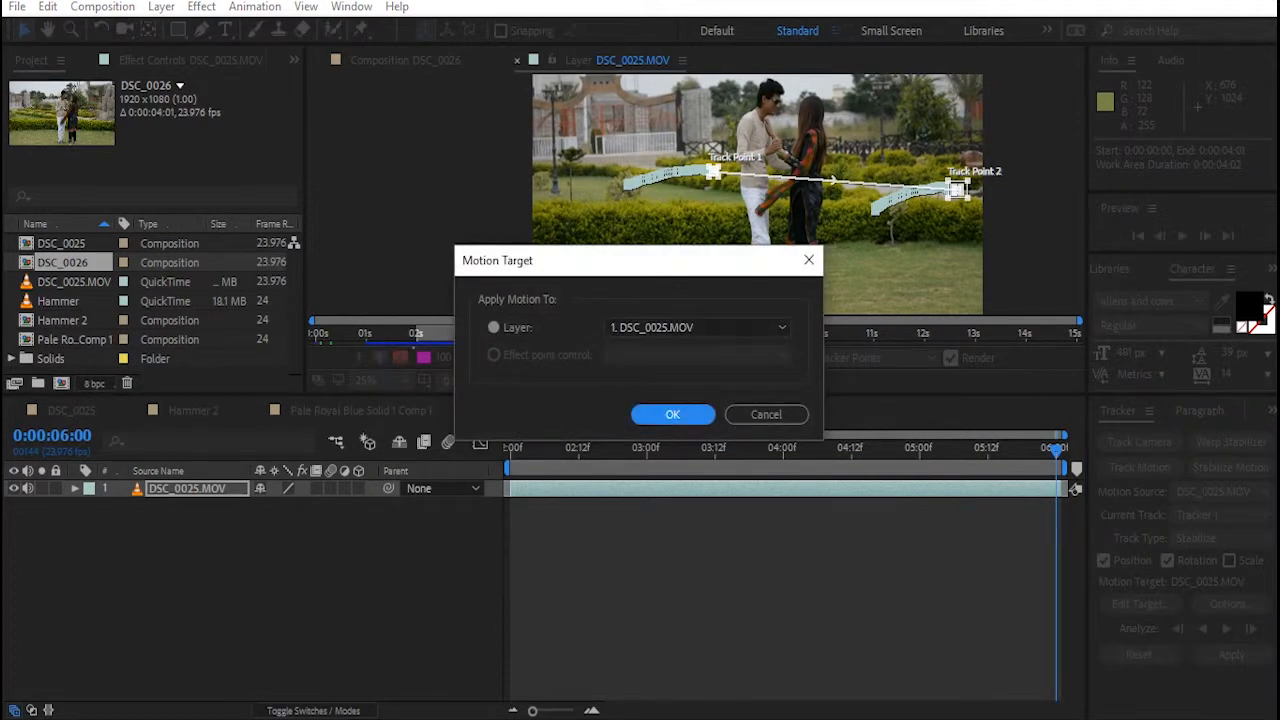
click(672, 414)
click(1231, 654)
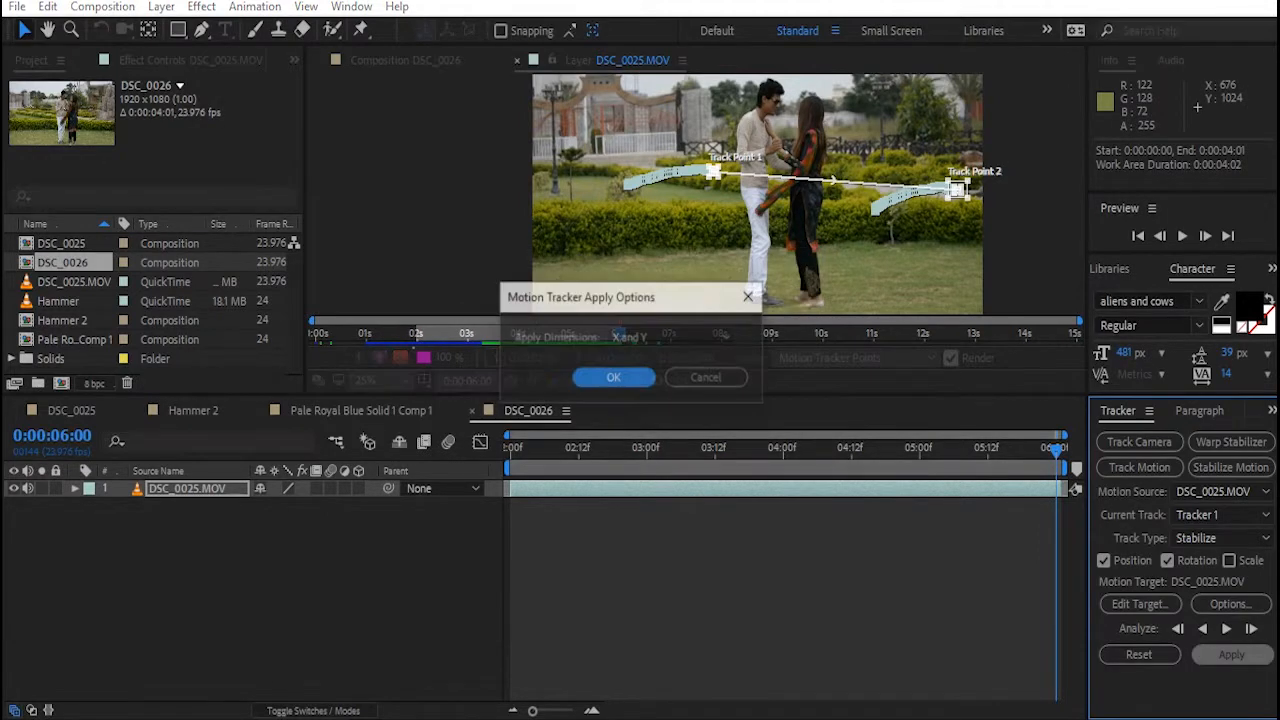
click(613, 377)
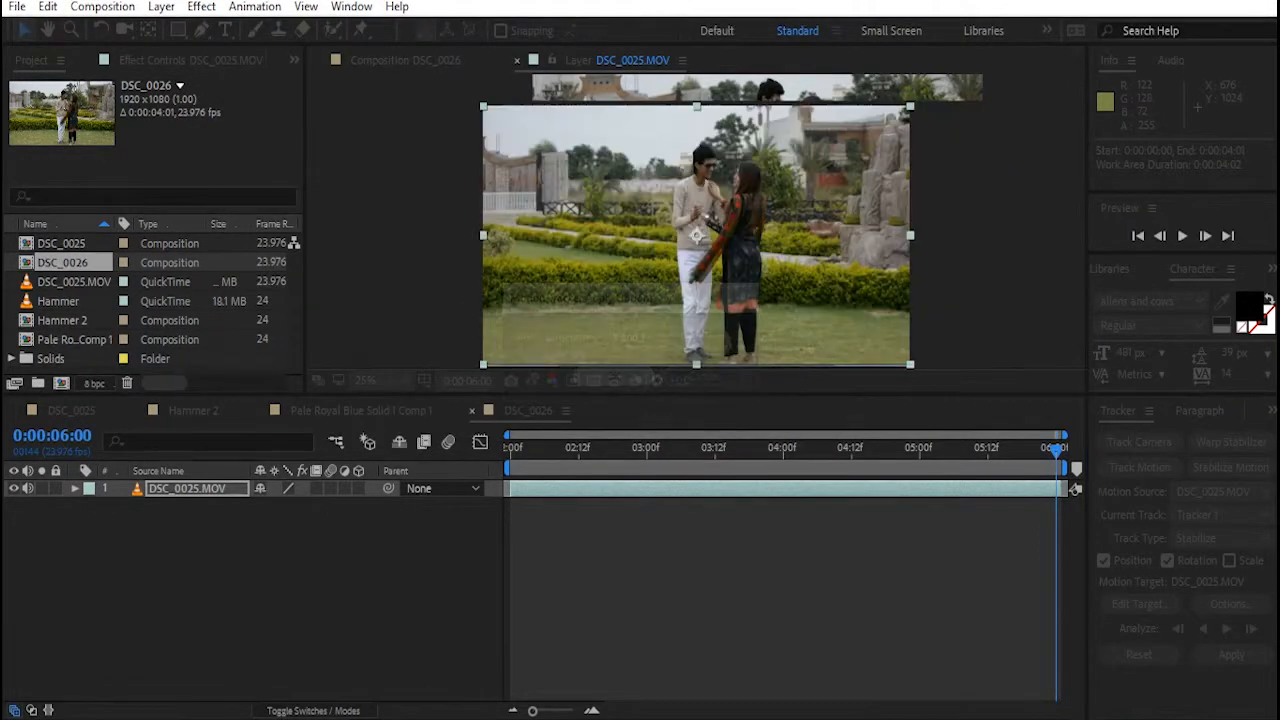
Collapse the layer's tracker properties and preview the stabilized clip from 0:00:02:00
scroll(544, 591, up, 2)
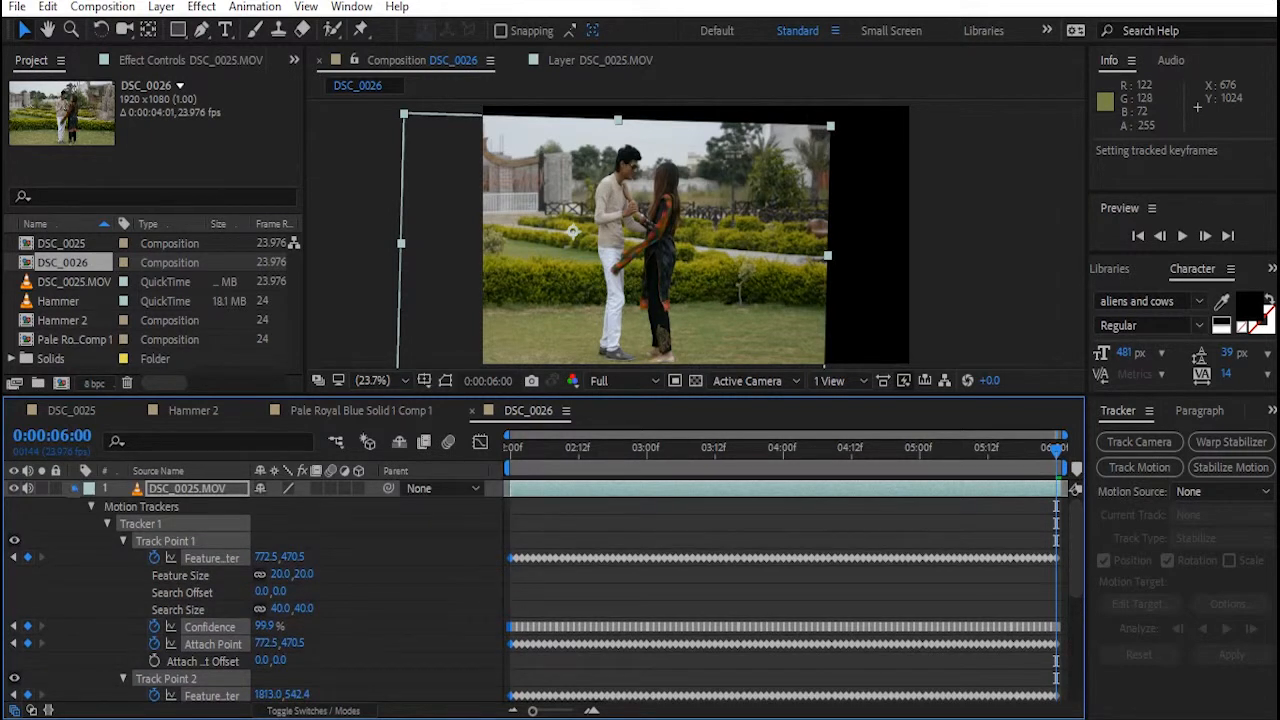
click(74, 488)
drag(1056, 452, 512, 452)
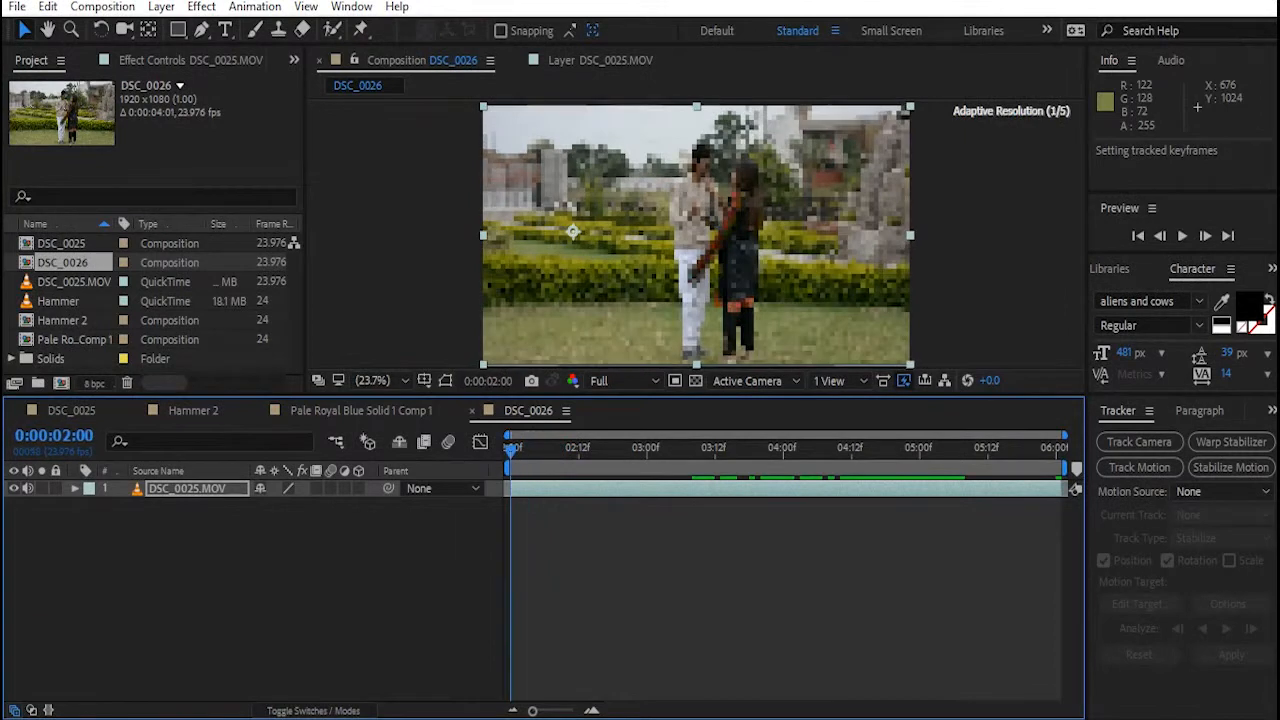
key(space)
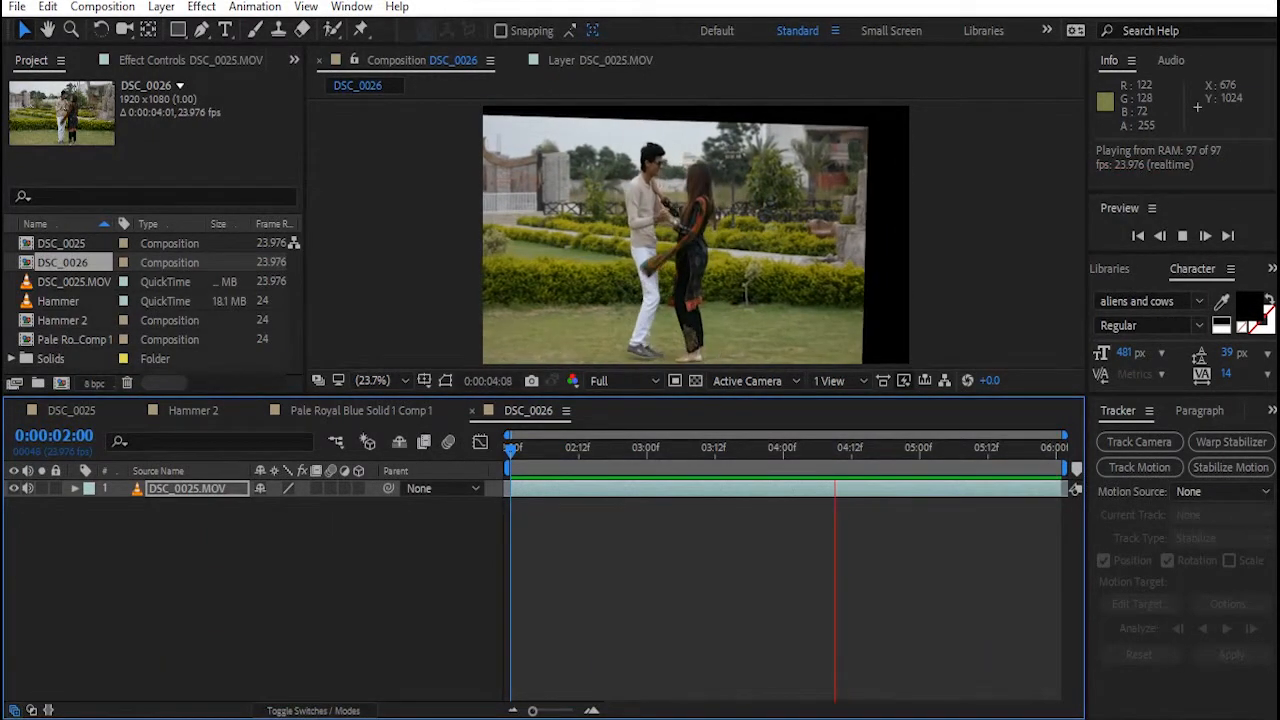
key(space)
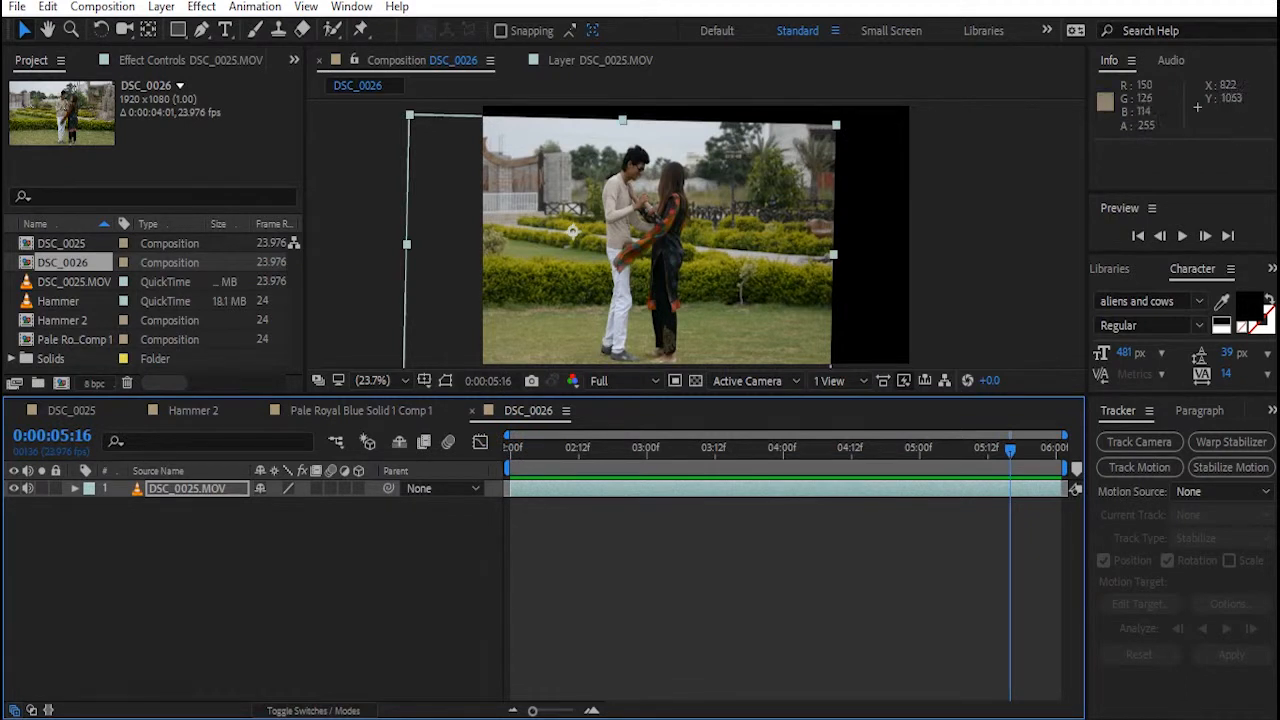
Scale the DSC_0025.MOV layer to 138% to cover the black edges and preview the result
click(187, 489)
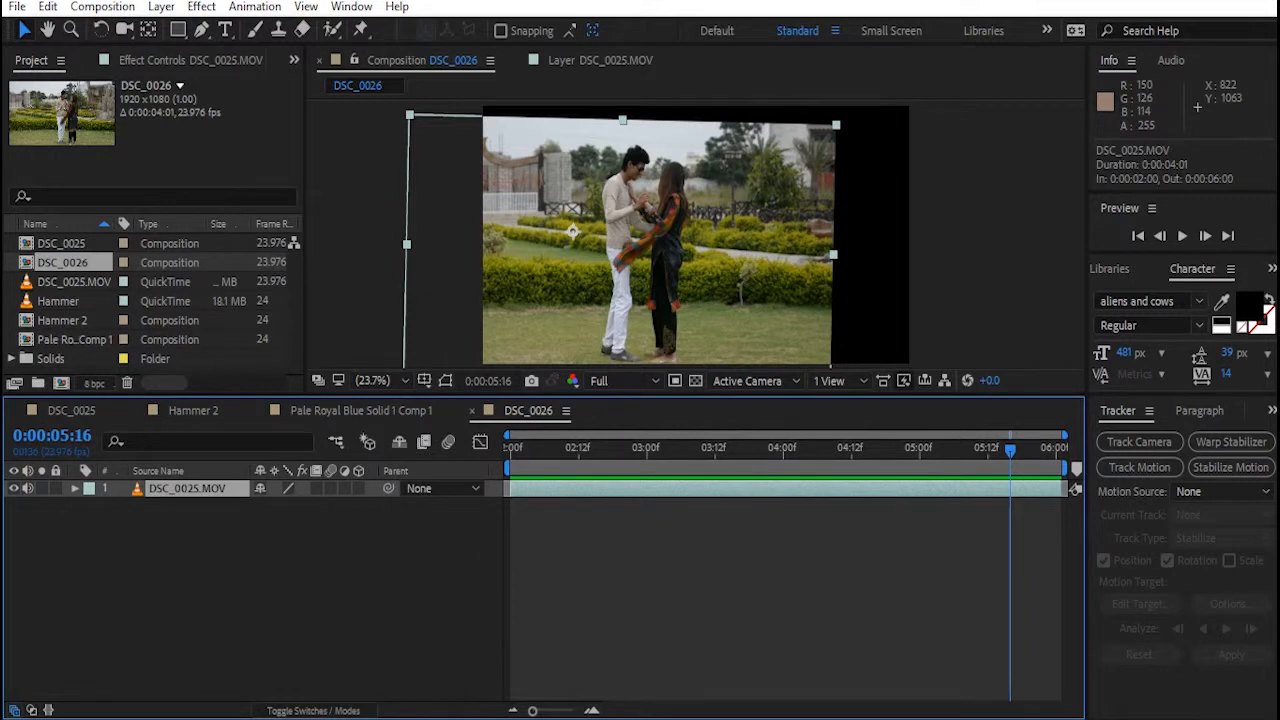
drag(283, 506, 321, 506)
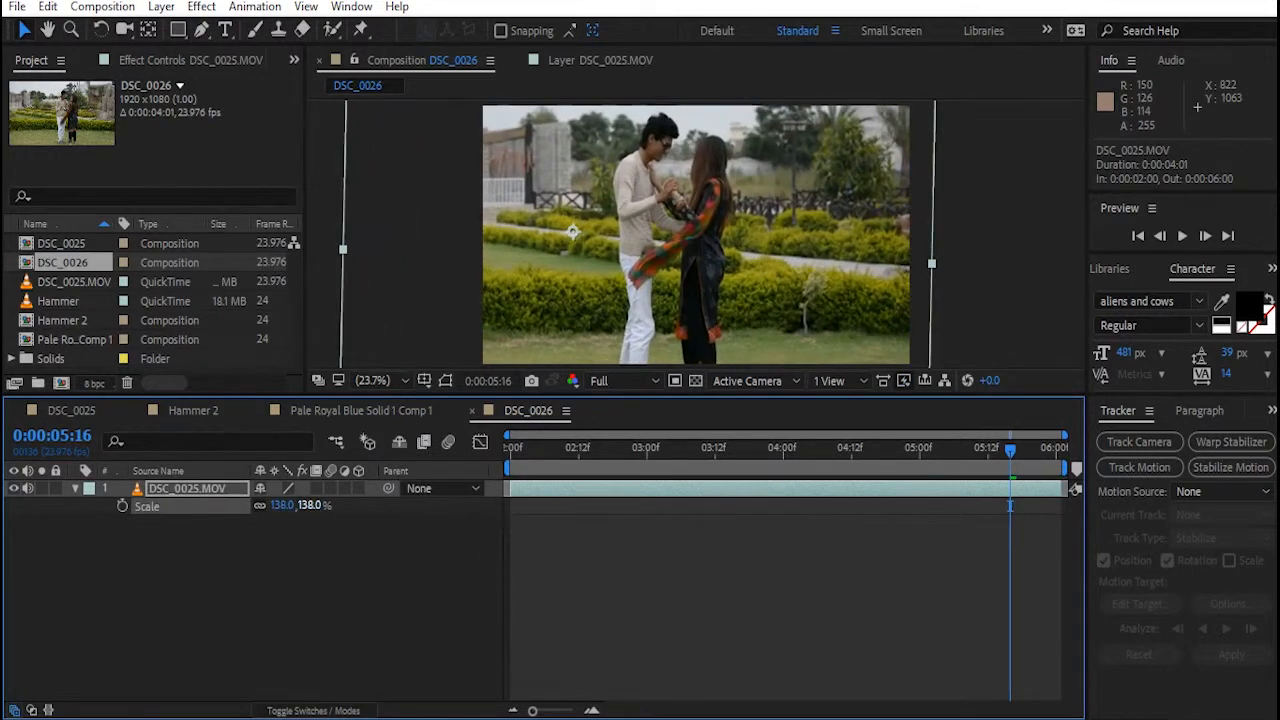
key(space)
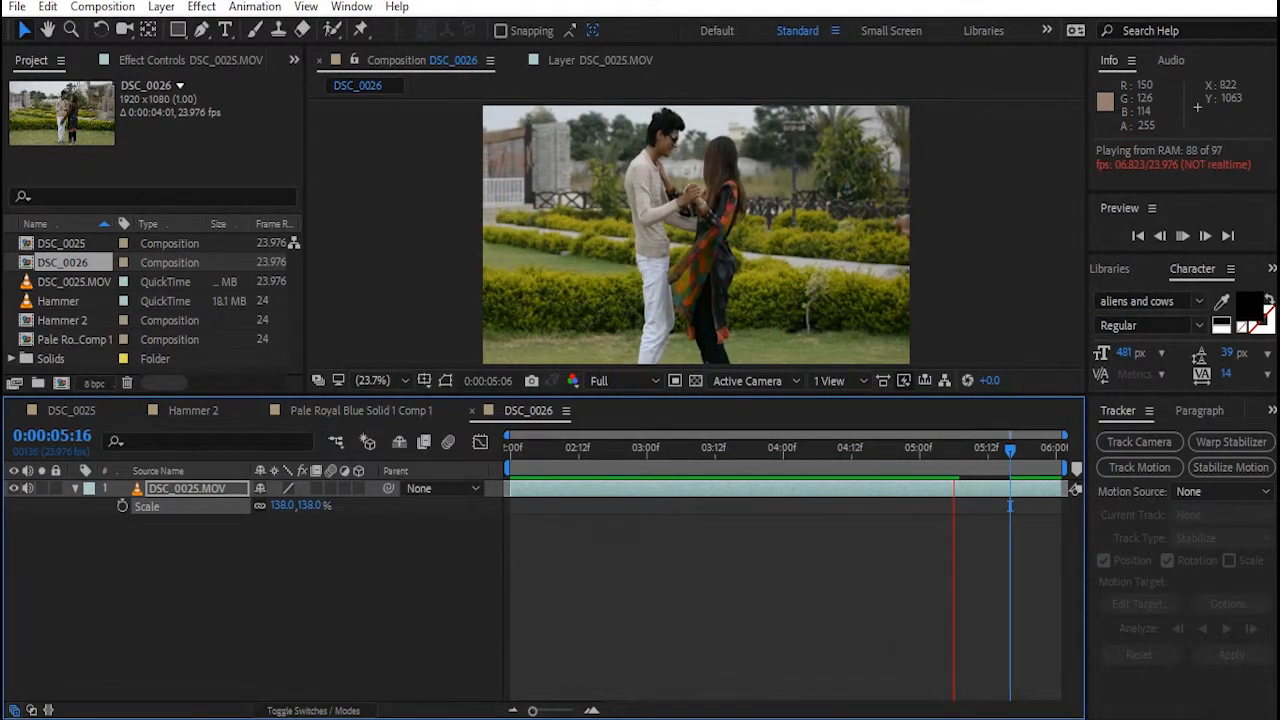
key(space)
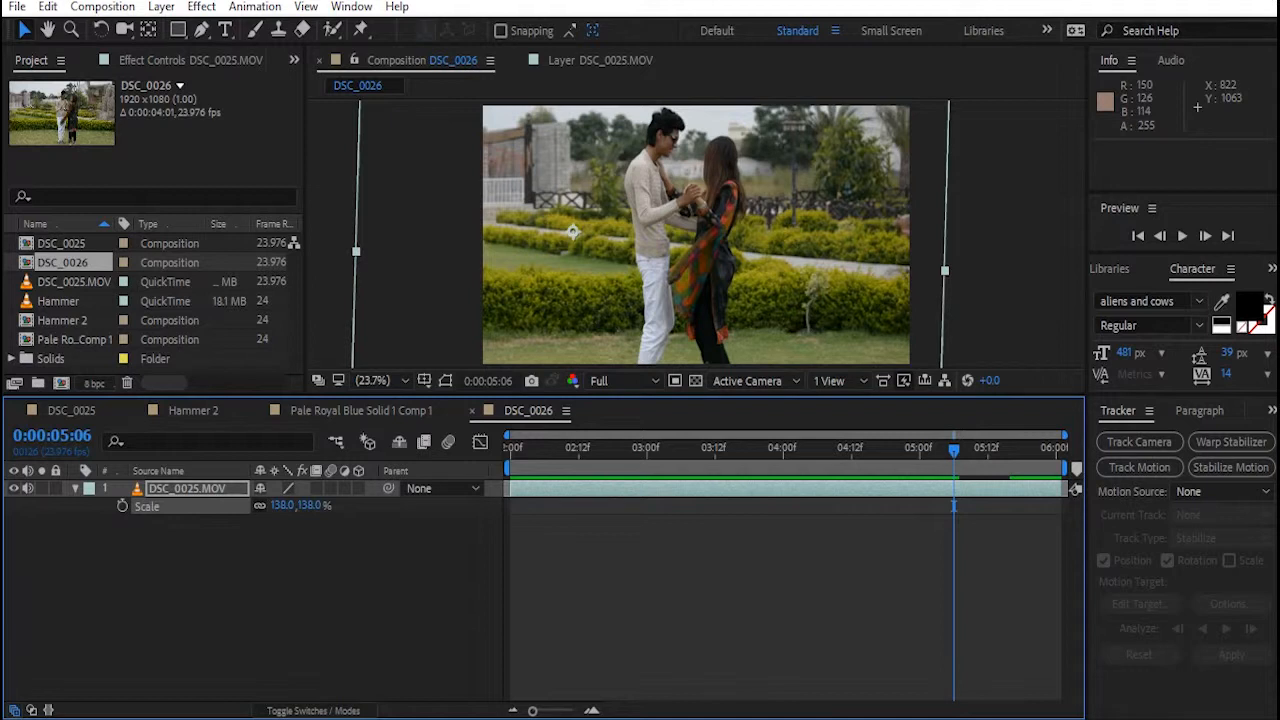
Create a new composition from the Hammer footage and preview it to find the trim point at 0:00:04:00
drag(57, 301, 60, 382)
drag(61, 383, 61, 383)
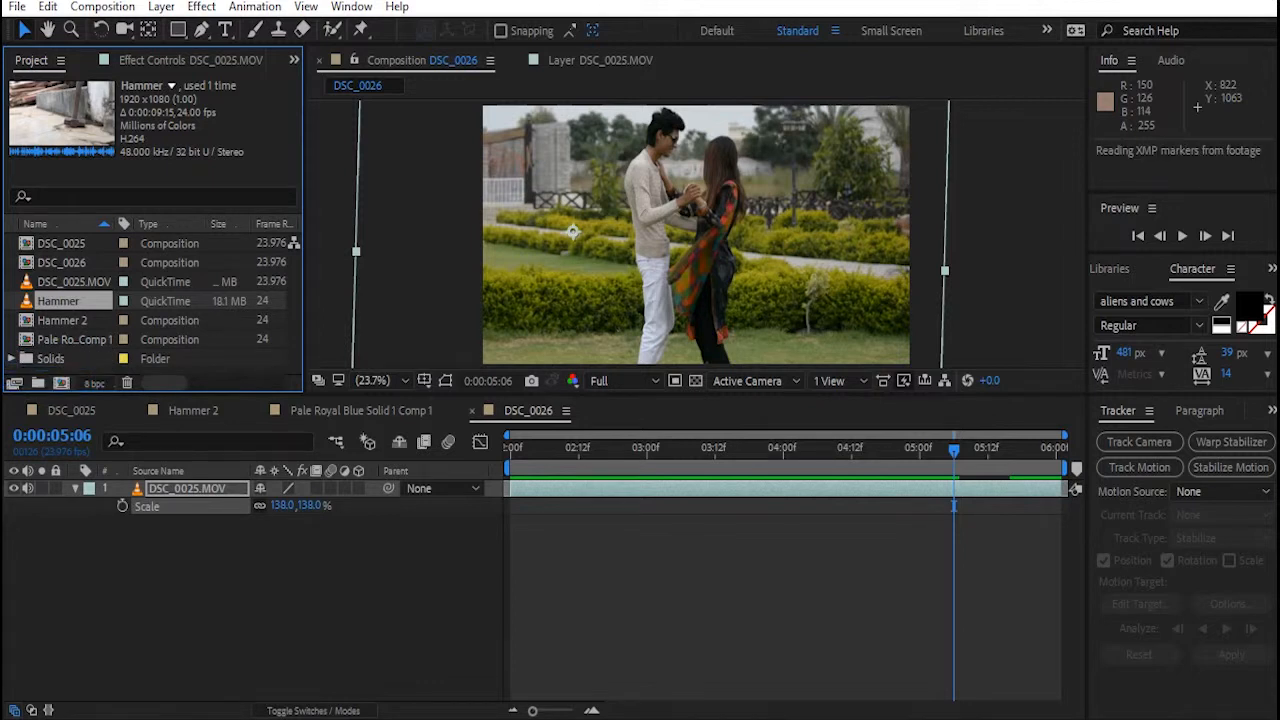
key(space)
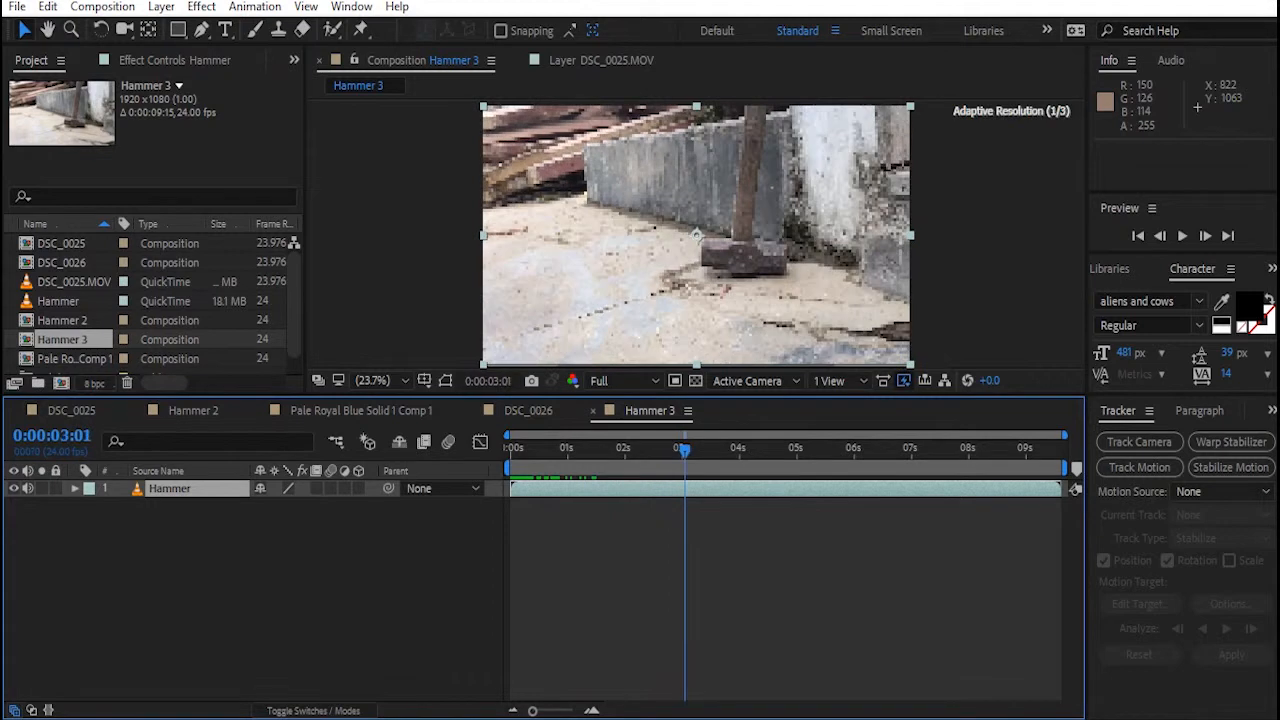
key(space)
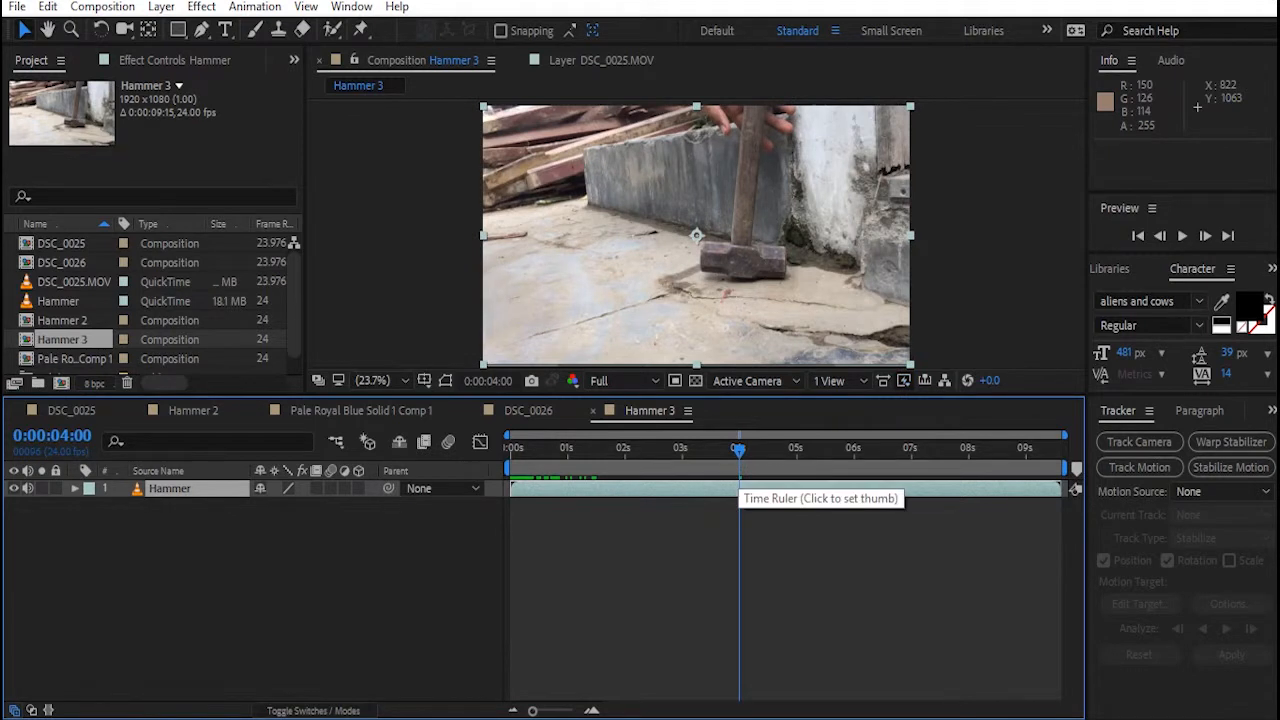
End the Hammer layer and the work area at 0:00:04:00 and trim the composition to the work area
key(alt+bracketright)
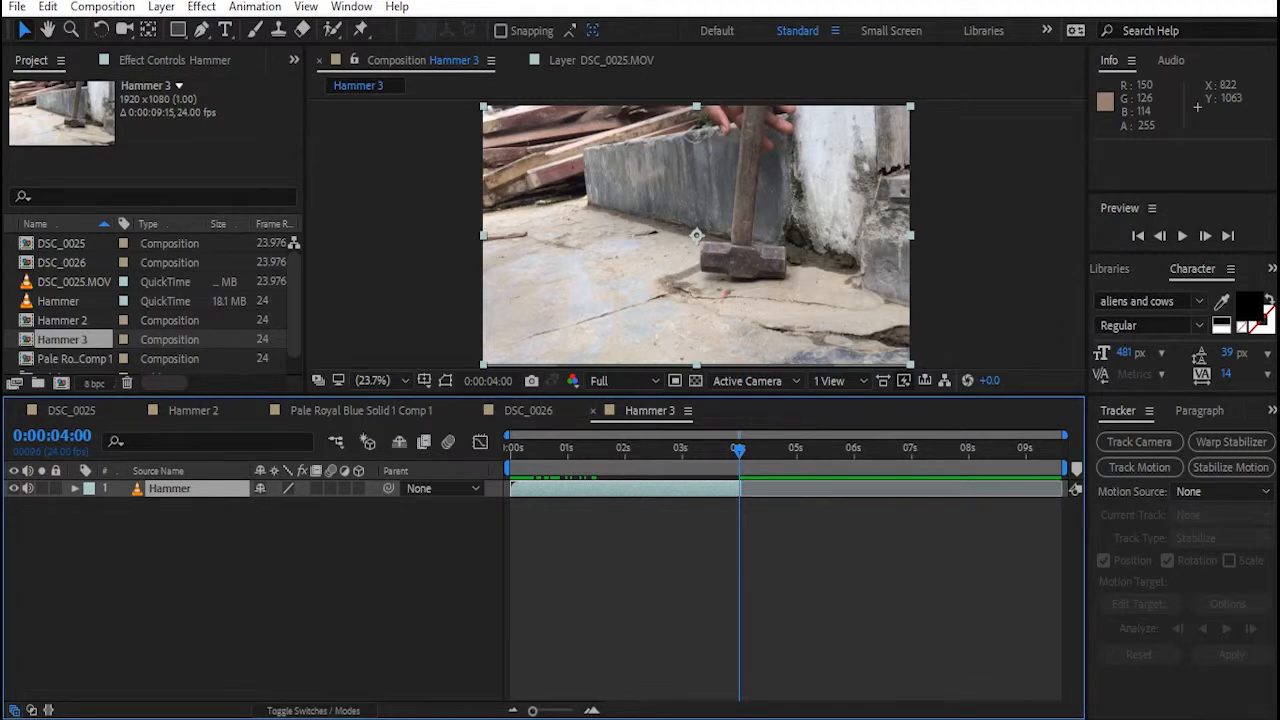
key(n)
right_click(674, 465)
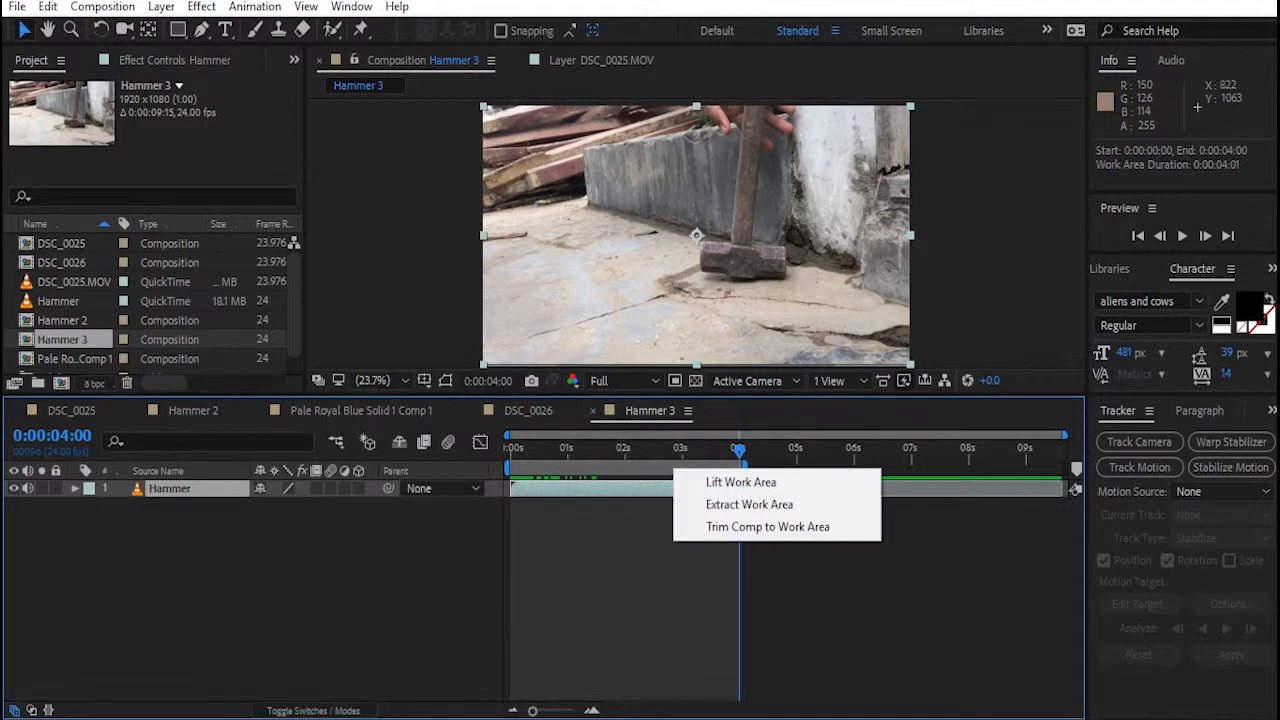
click(767, 526)
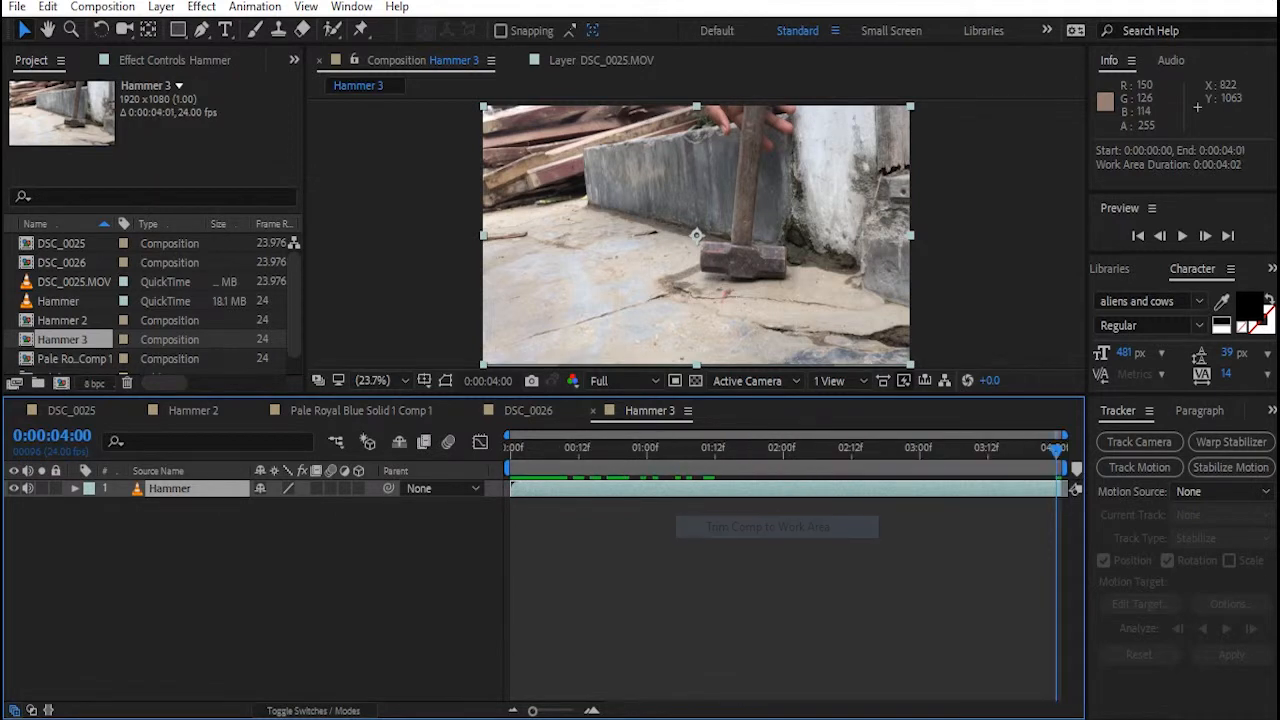
Motion-track the Hammer layer's position forward from its first frame, with Track Point 1 on the ground beside the hammer head
drag(1040, 449, 512, 449)
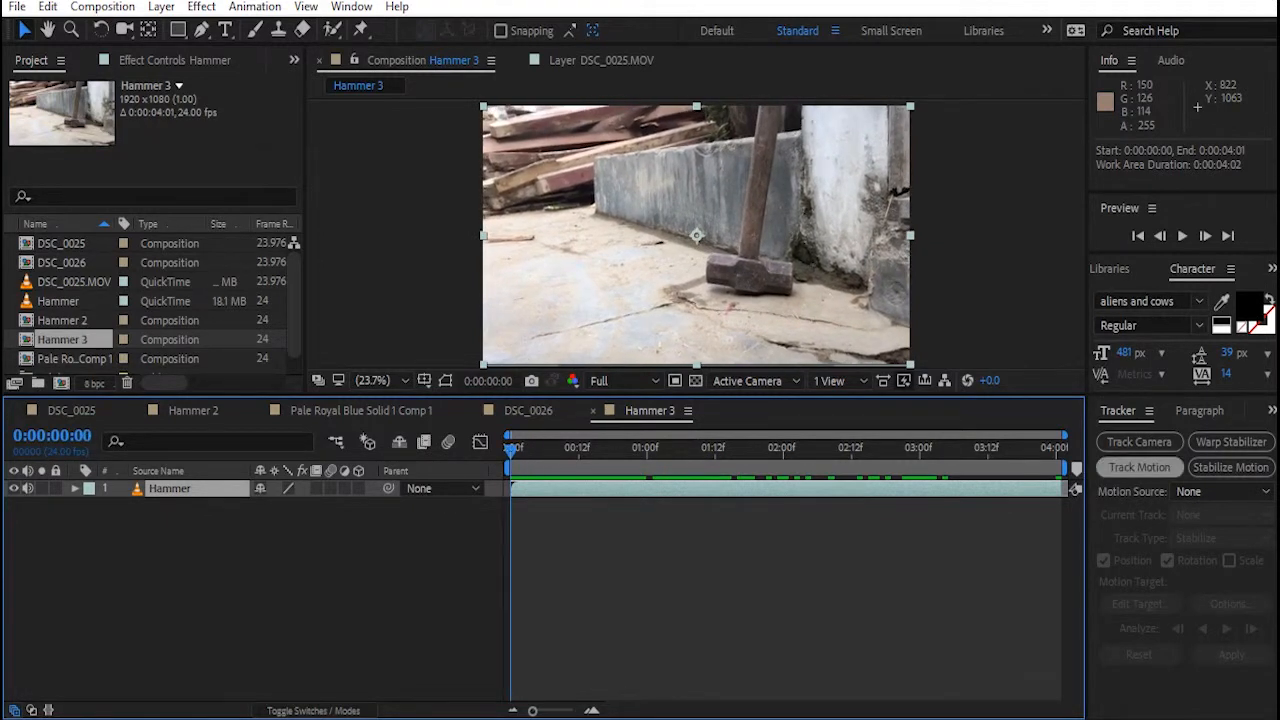
click(1139, 467)
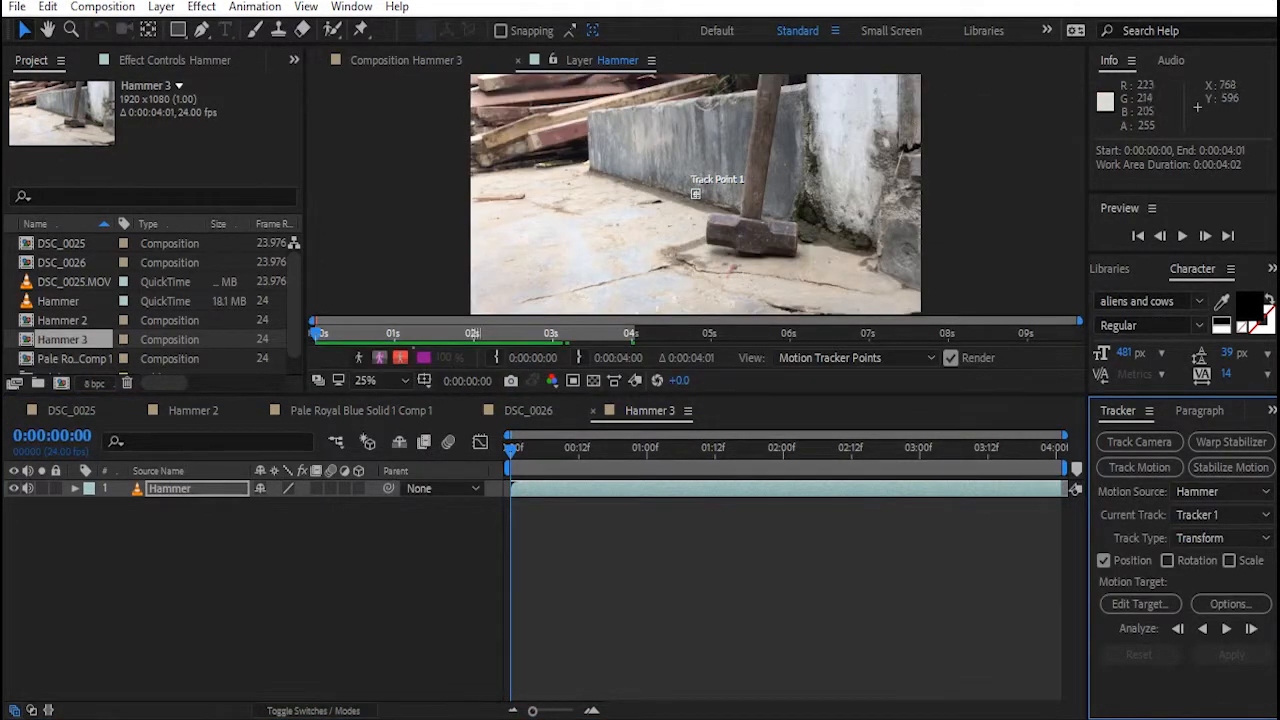
scroll(652, 214, up, 4)
drag(695, 193, 562, 240)
click(537, 225)
click(1226, 628)
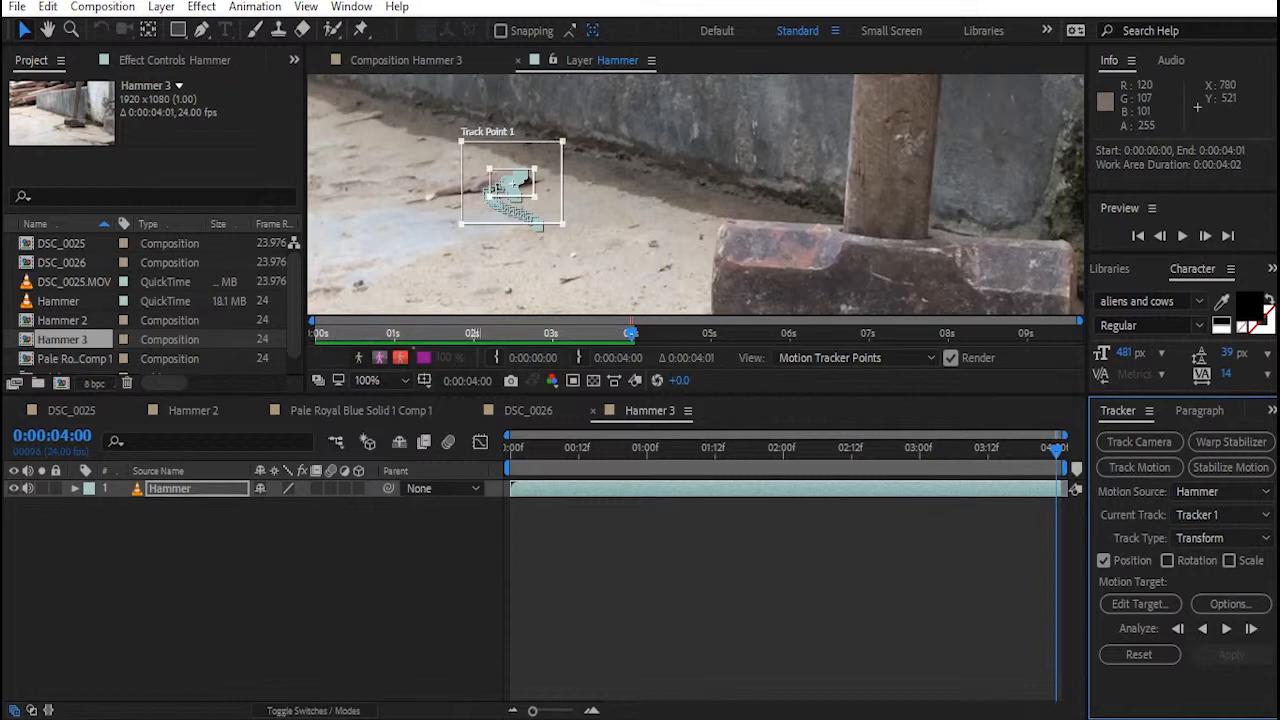
Add a null object, set it as the motion target and apply the position track to it in X and Y
right_click(202, 589)
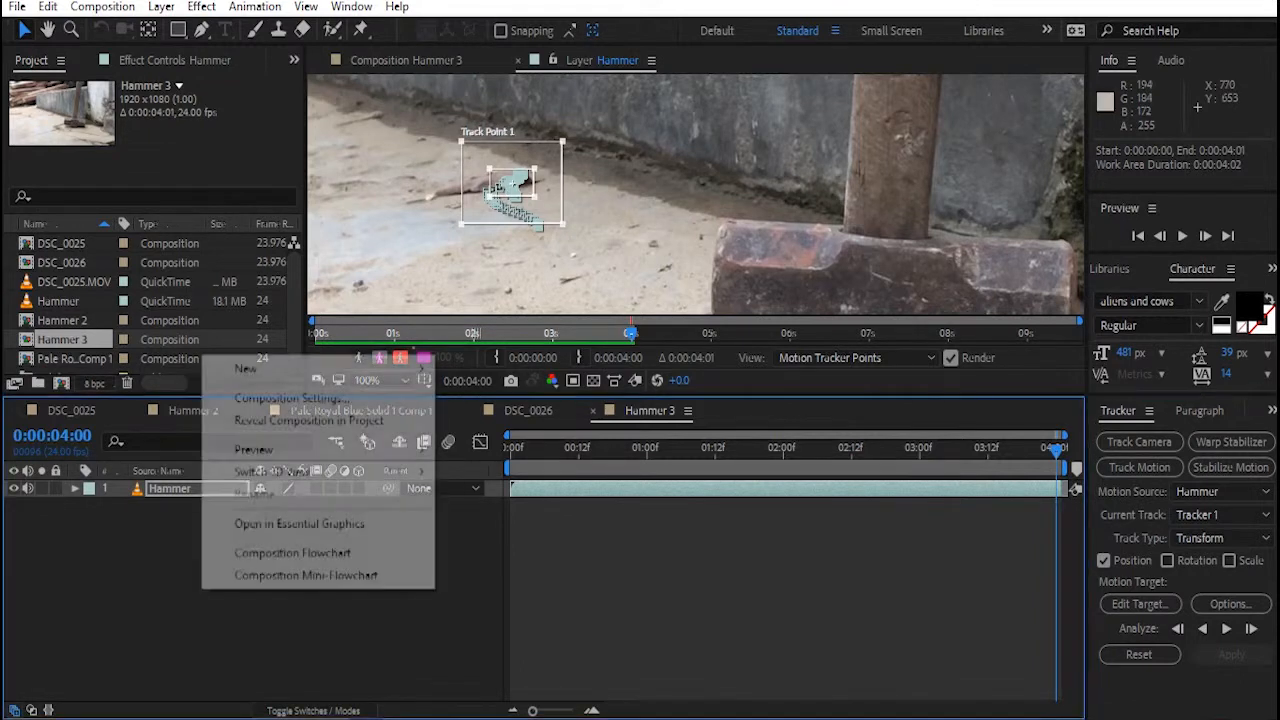
mouse_move(246, 368)
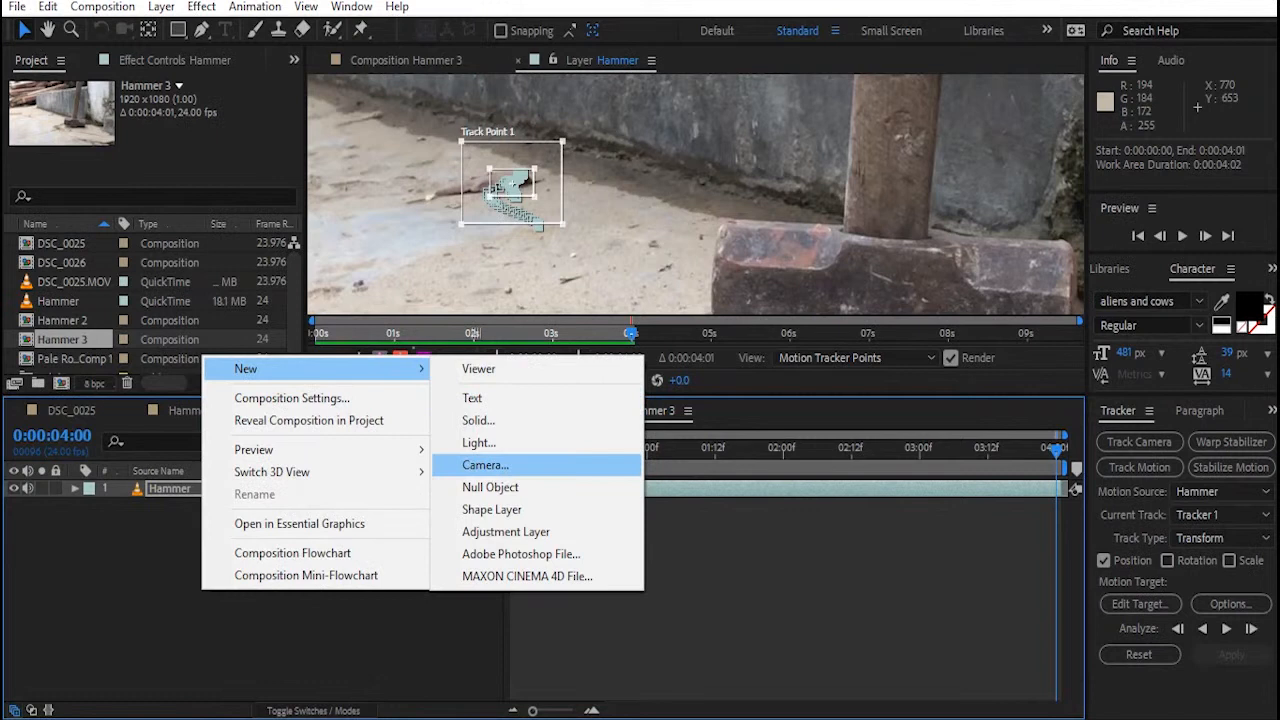
click(480, 487)
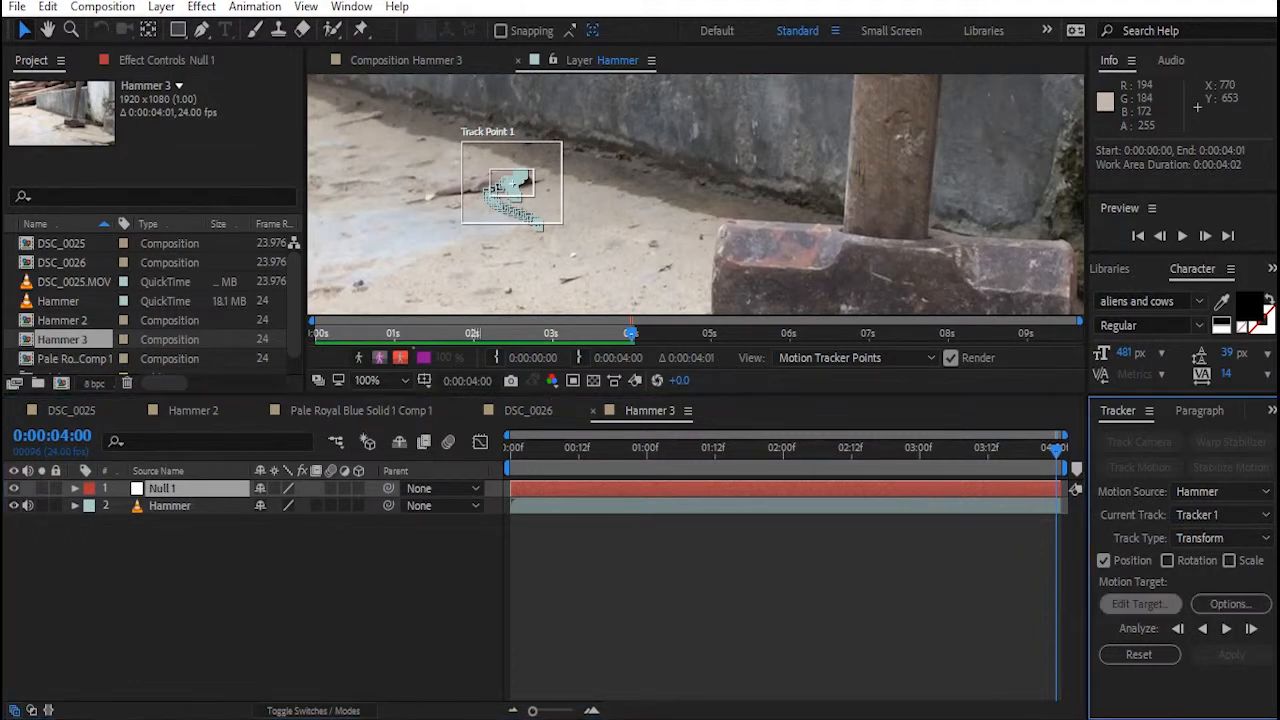
click(1140, 604)
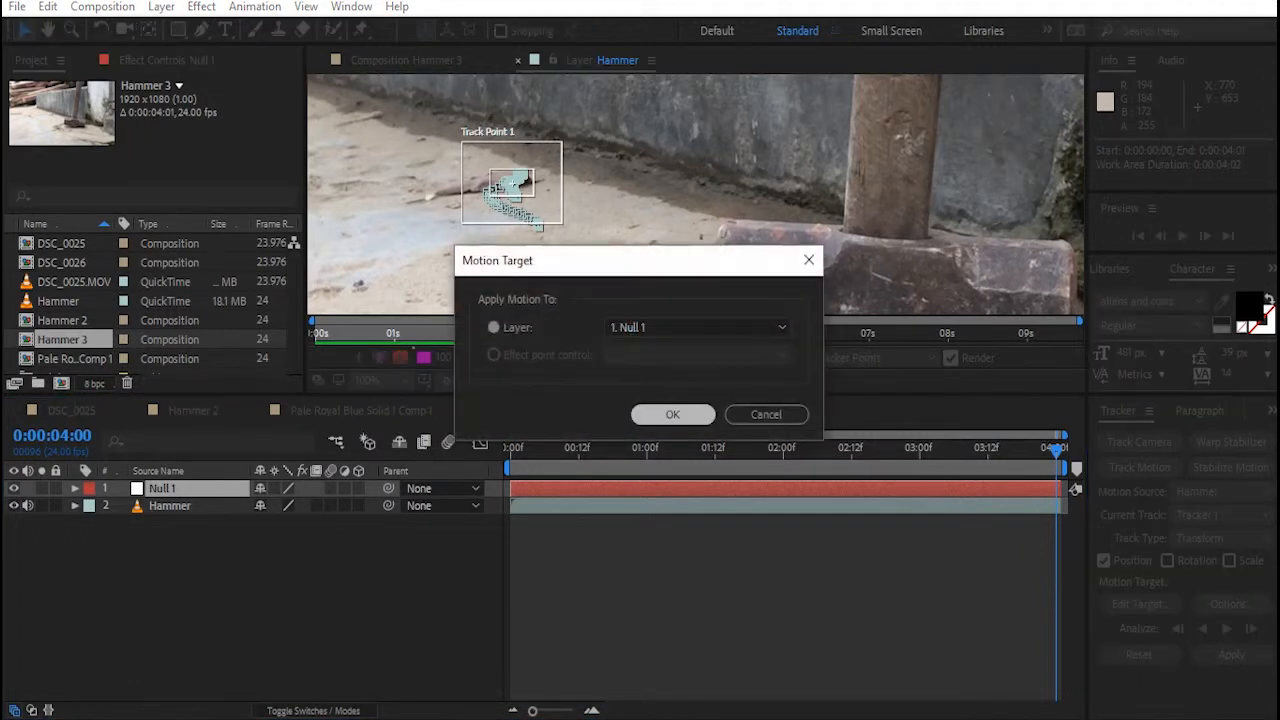
click(673, 414)
click(1231, 654)
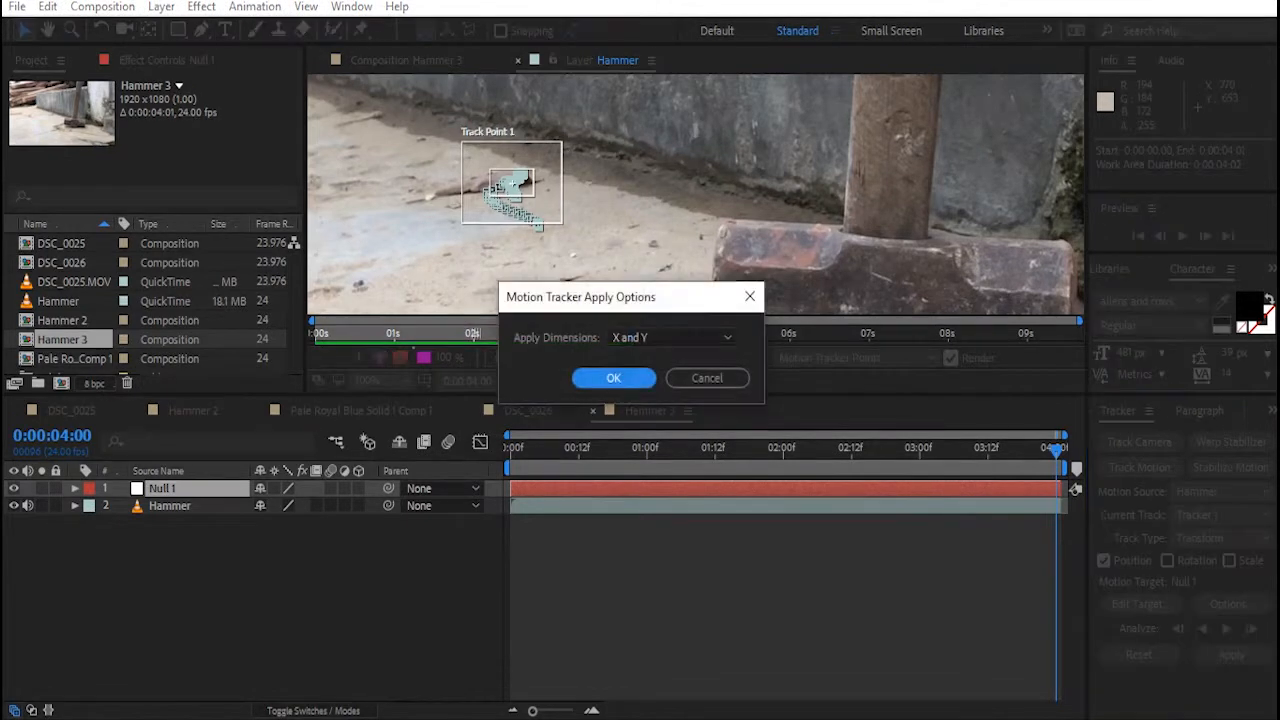
click(613, 376)
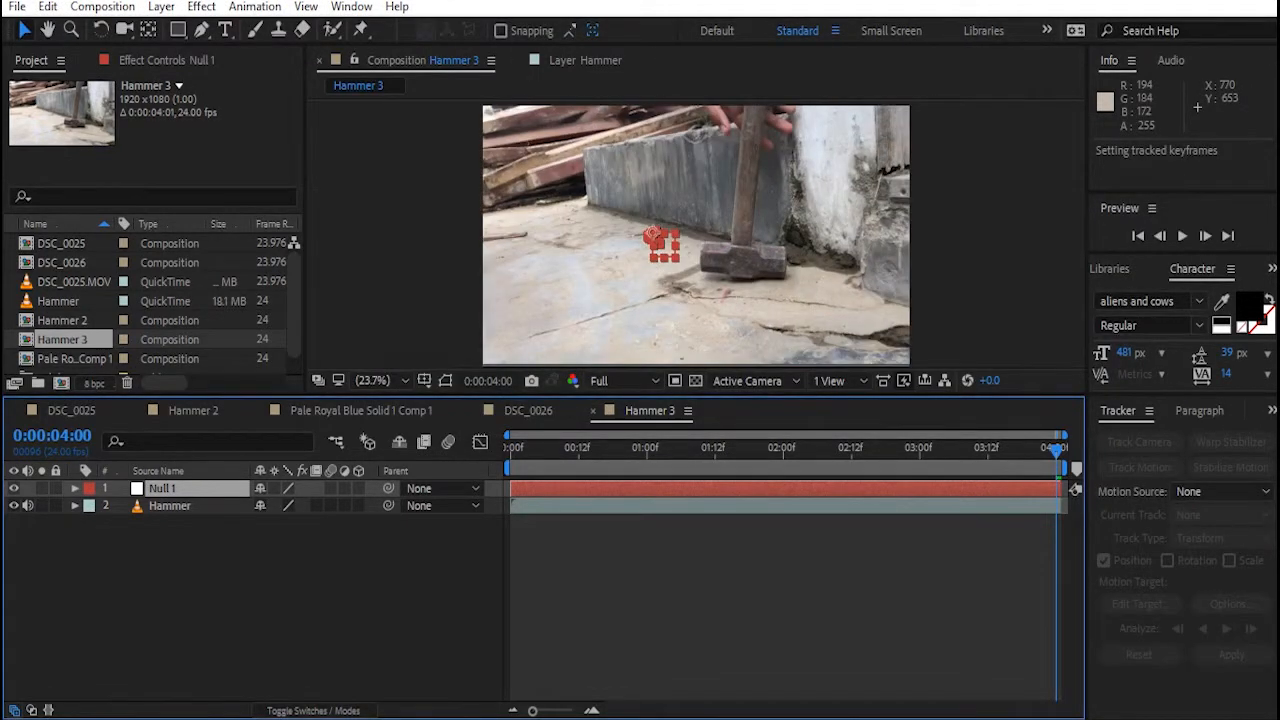
At 0:00:00:10, add a black 1920 x 1080 solid to the Hammer 3 composition
drag(1056, 452, 568, 452)
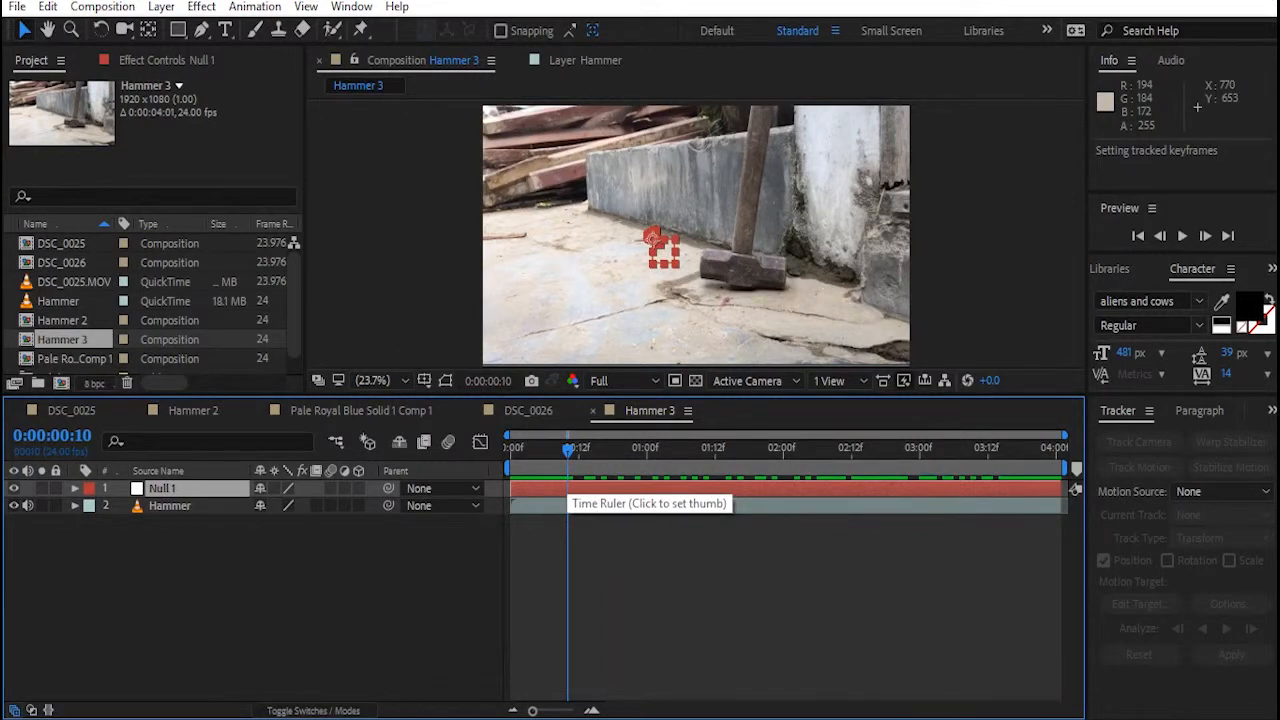
right_click(144, 340)
mouse_move(300, 356)
click(419, 407)
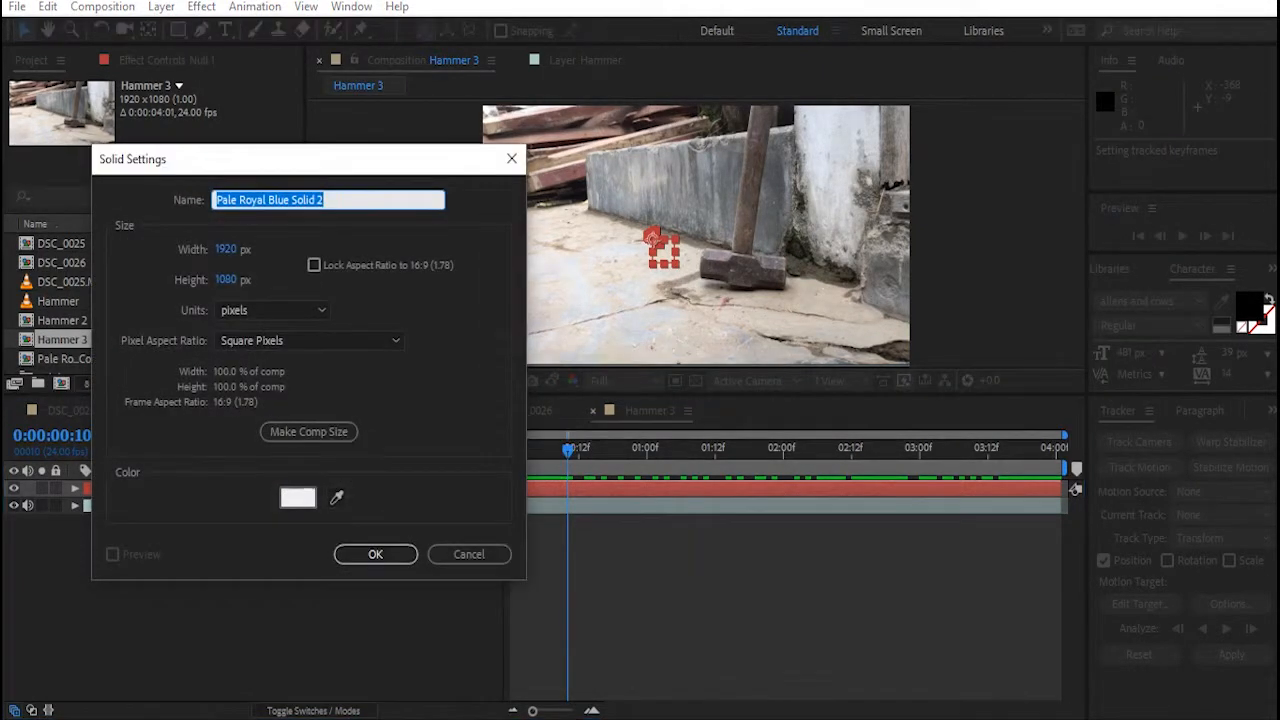
click(298, 498)
mouse_move(212, 425)
mouse_down()
mouse_move(220, 391)
mouse_move(82, 505)
mouse_up()
click(489, 251)
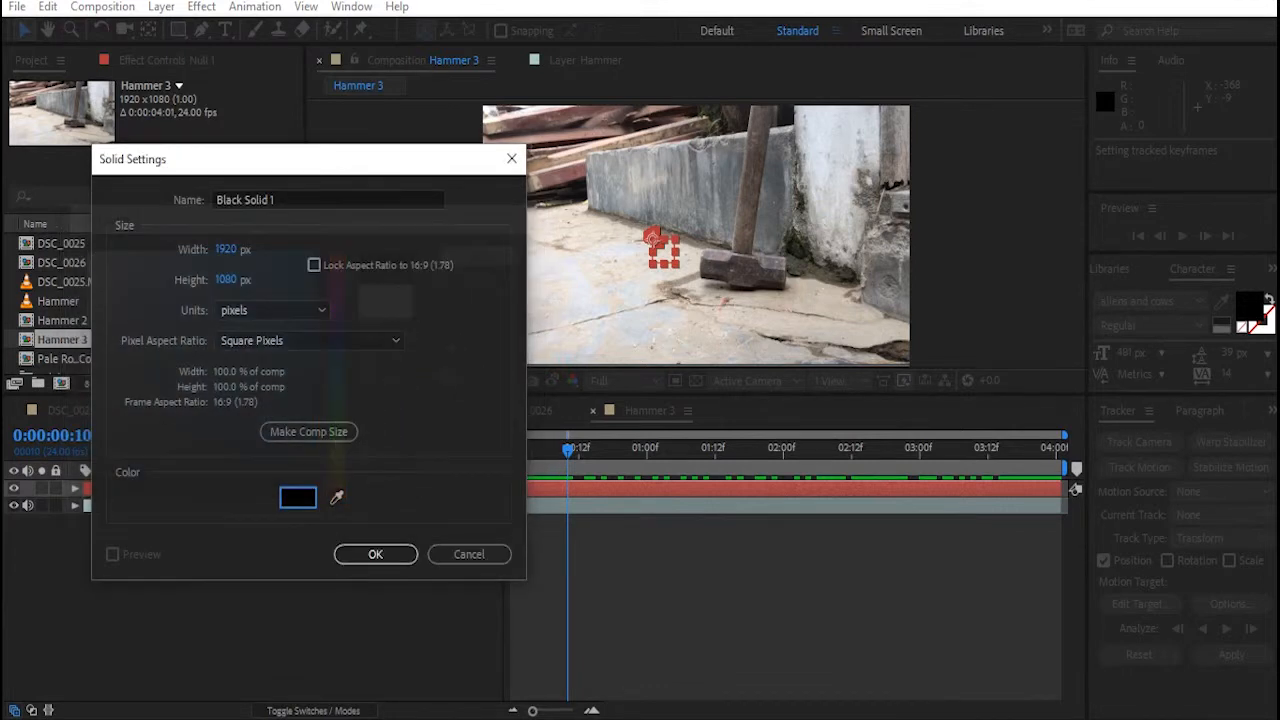
key(Return)
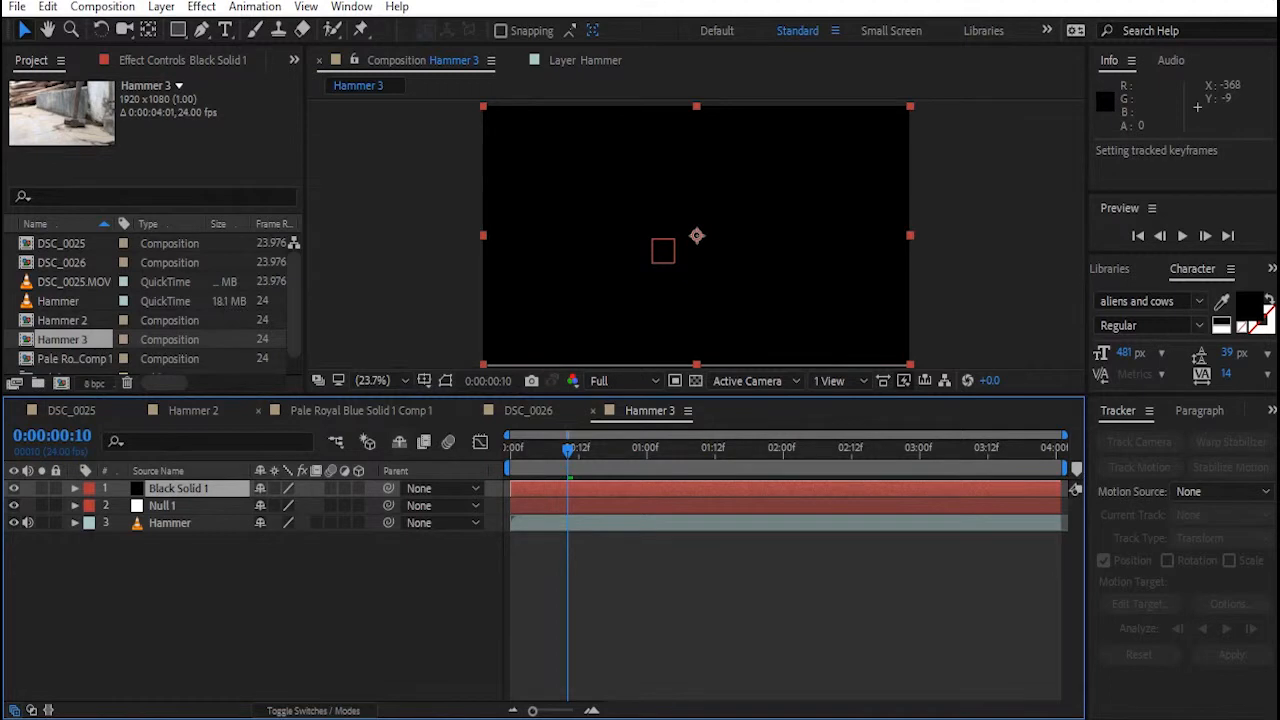
Mask the black solid to a four-point rectangle over the low wall beside the hammer and hide the mask outlines
key(g)
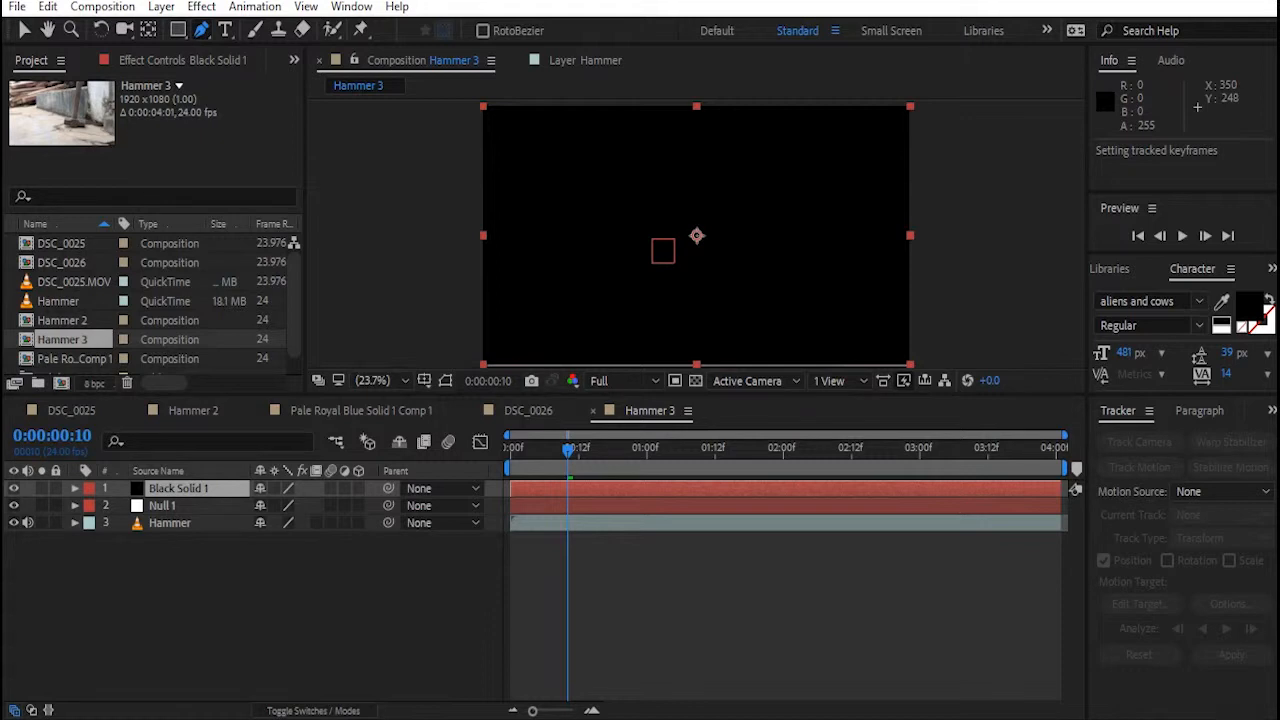
click(560, 165)
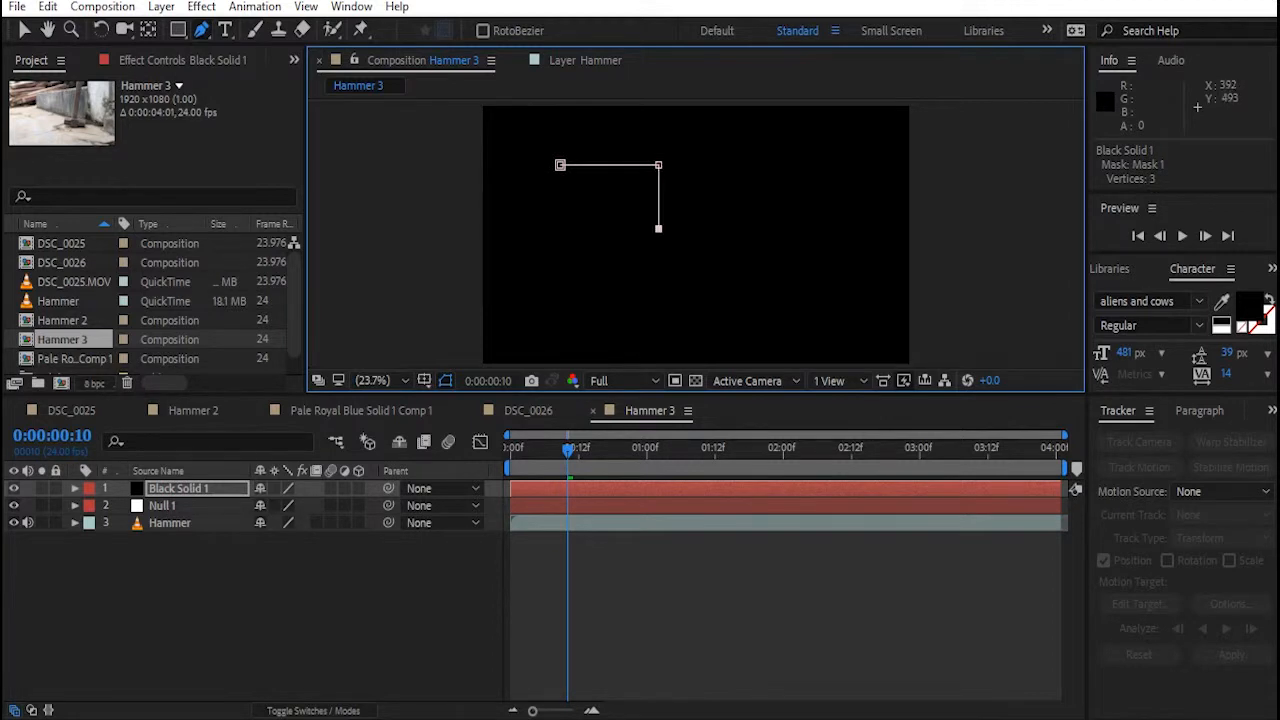
click(560, 165)
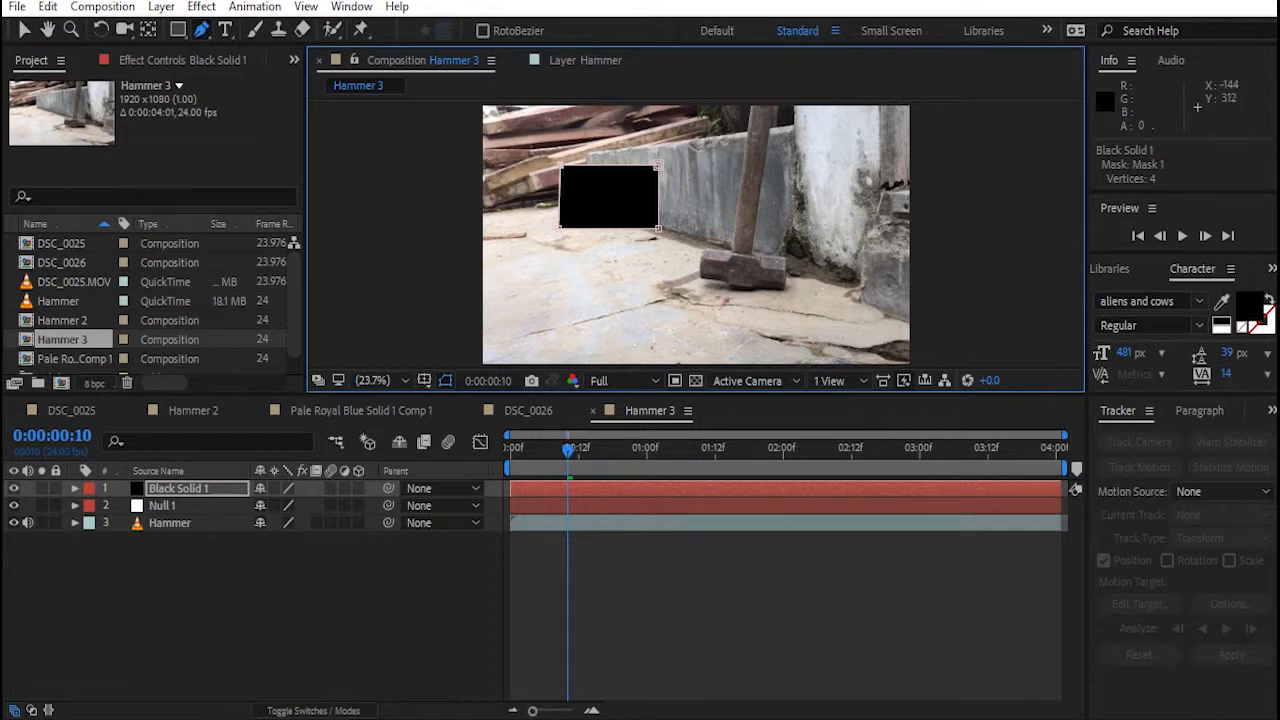
key(v)
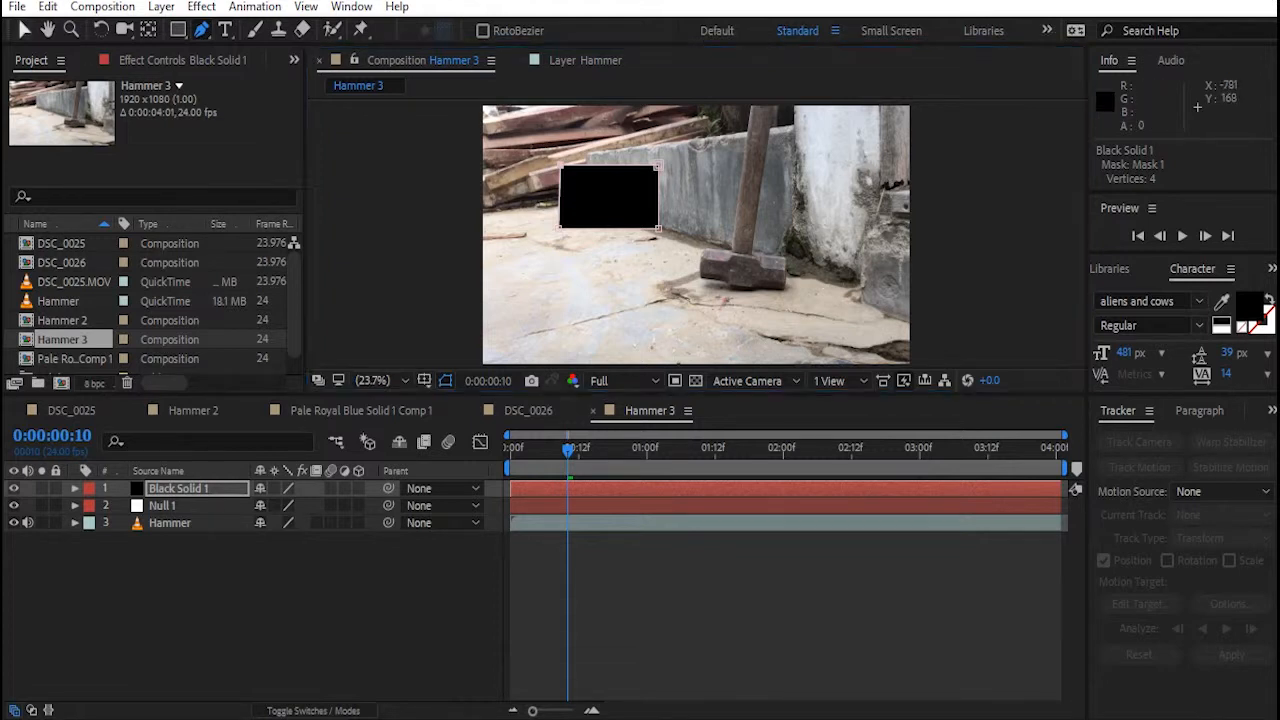
click(446, 381)
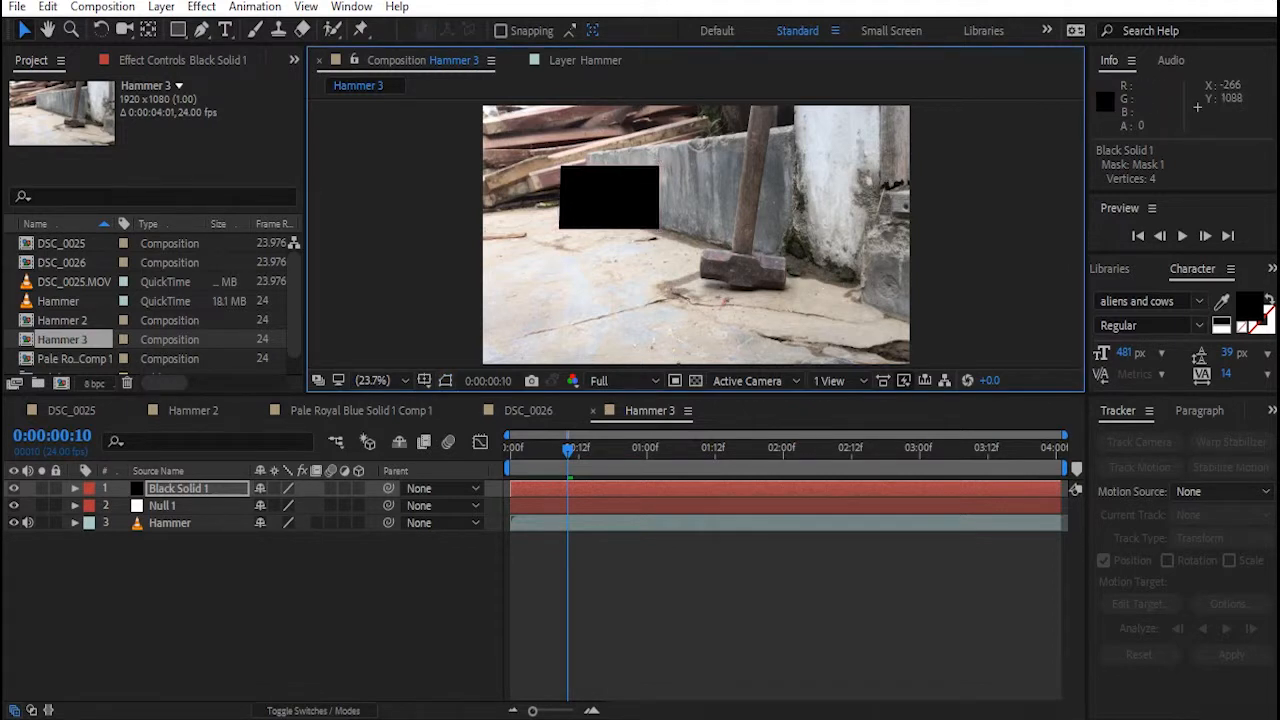
click(179, 489)
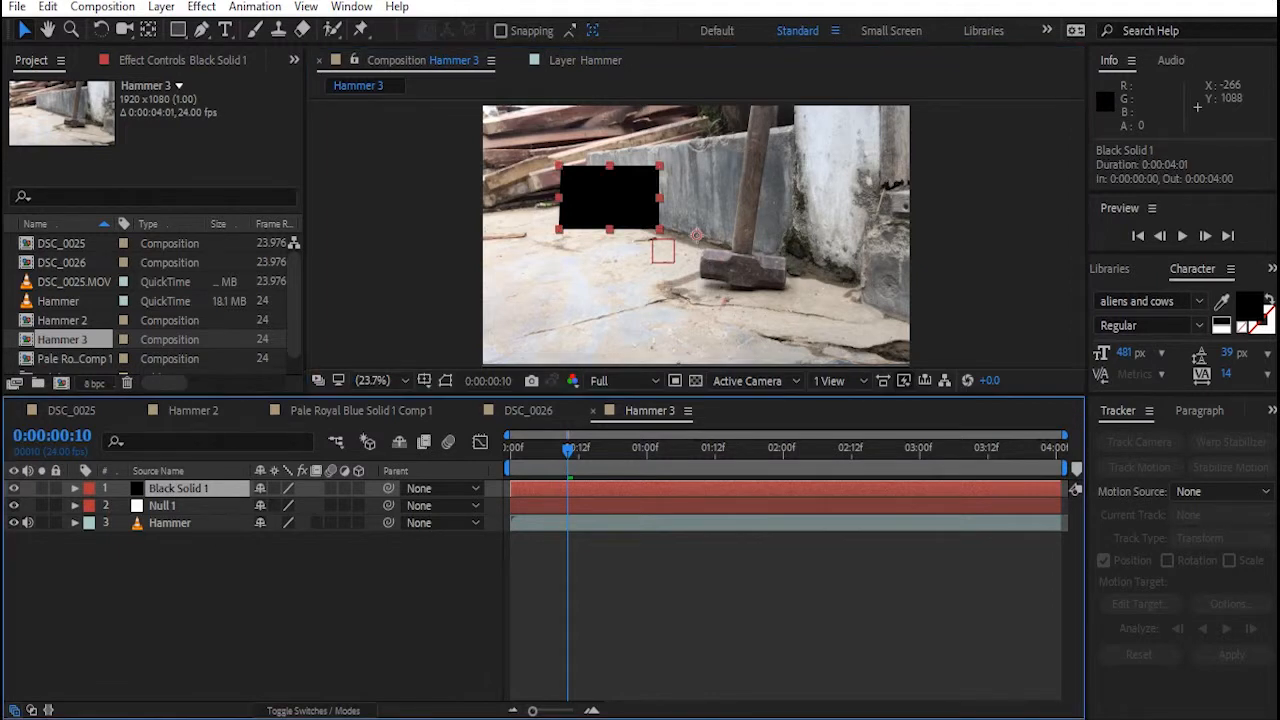
Shift the masked black solid slightly left along its X position, away from the hammer
key(p)
key(shift+Left)
key(shift+Left)
key(shift+Left)
key(shift+Left)
key(shift+Left)
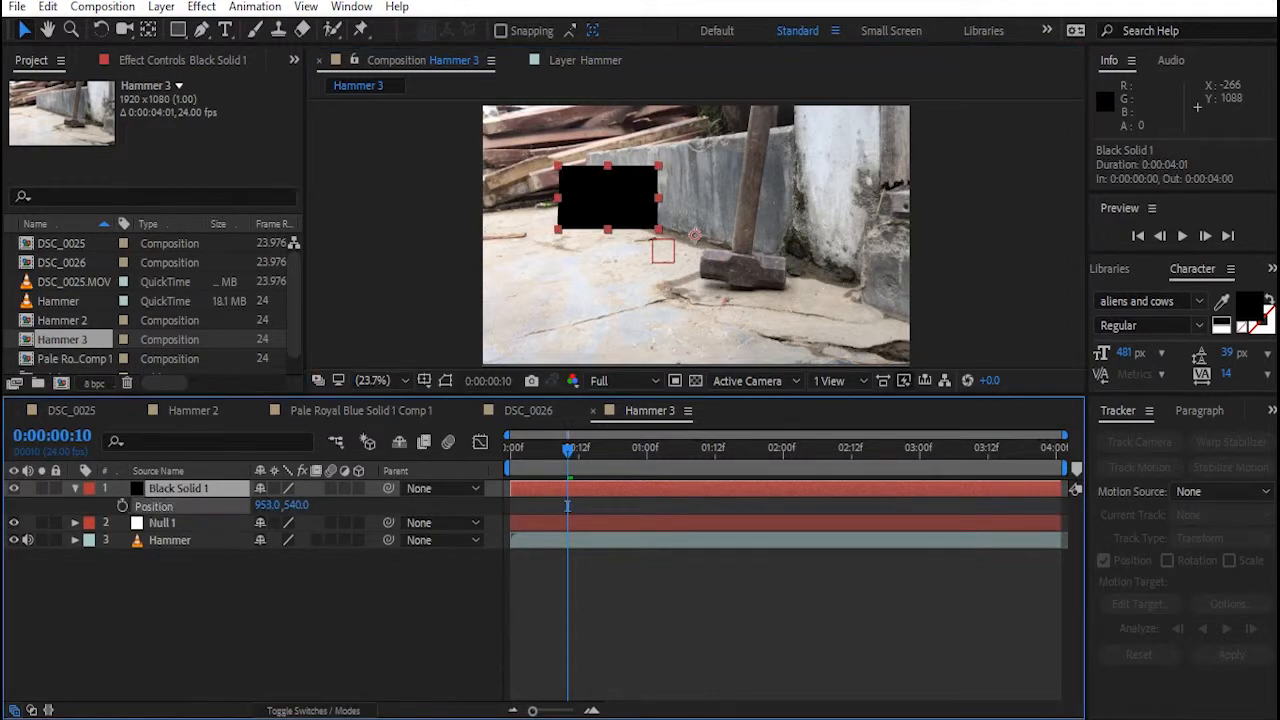
drag(219, 505, 188, 505)
click(75, 489)
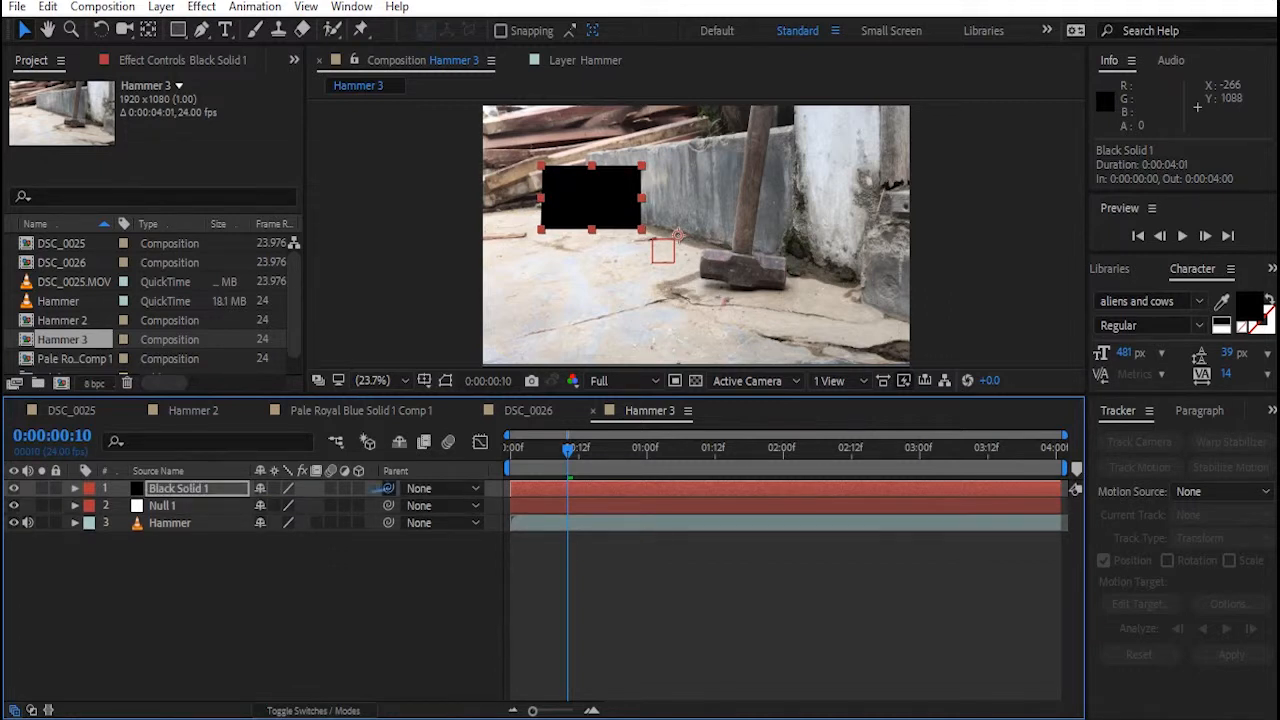
Parent the black solid to Null 1 and preview it following the tracked motion
drag(375, 491, 343, 503)
drag(262, 505, 200, 511)
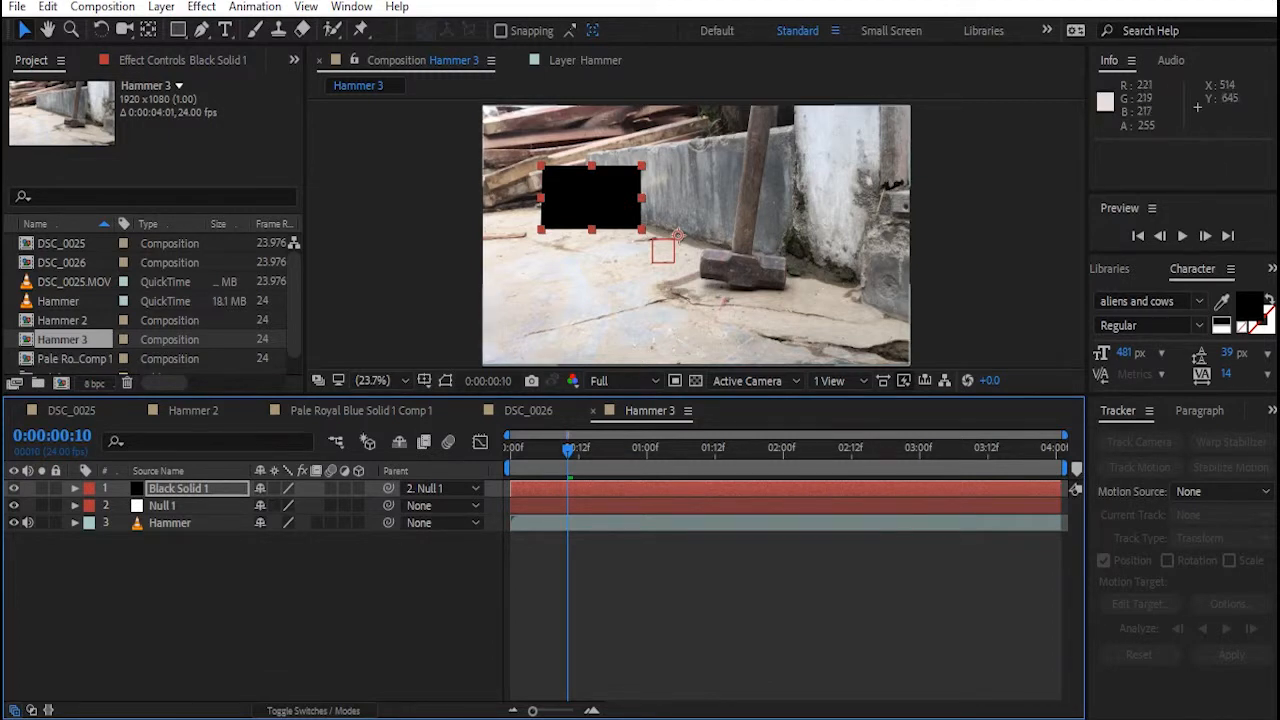
key(space)
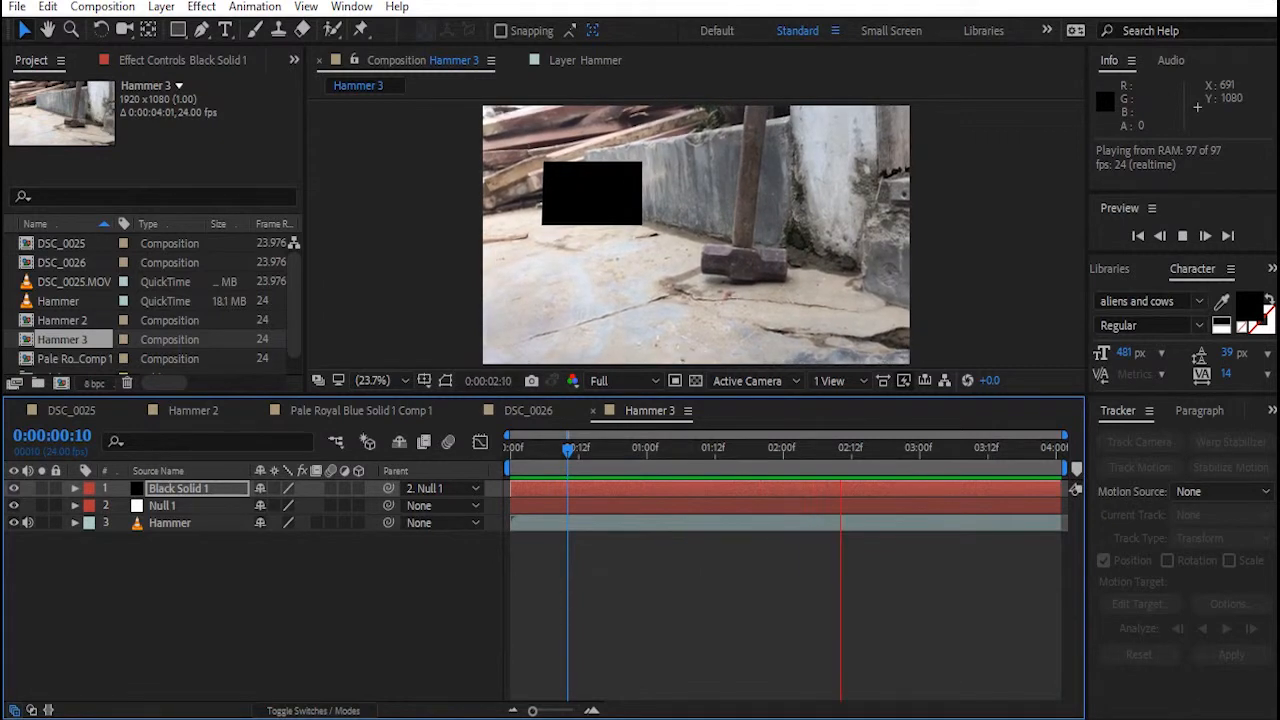
key(space)
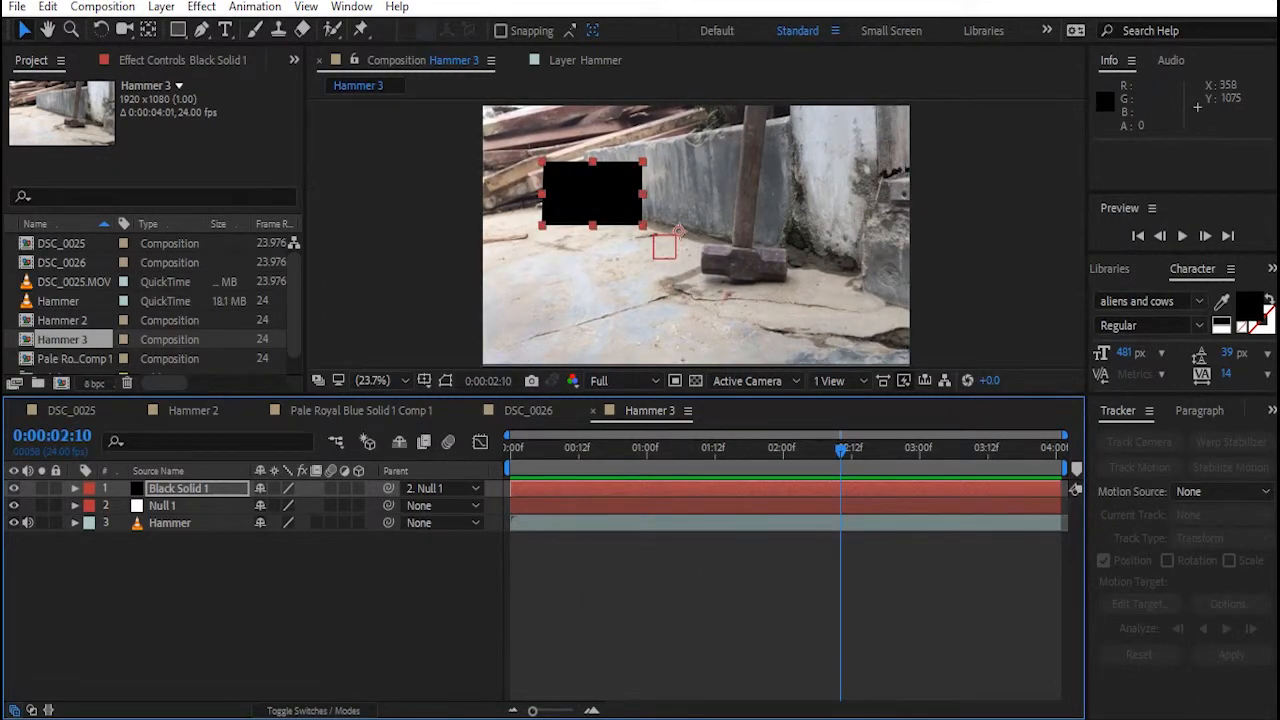
Hide the black solid and add an adjustment layer with Camera Lens Blur at a blur radius of 17
click(14, 488)
right_click(156, 579)
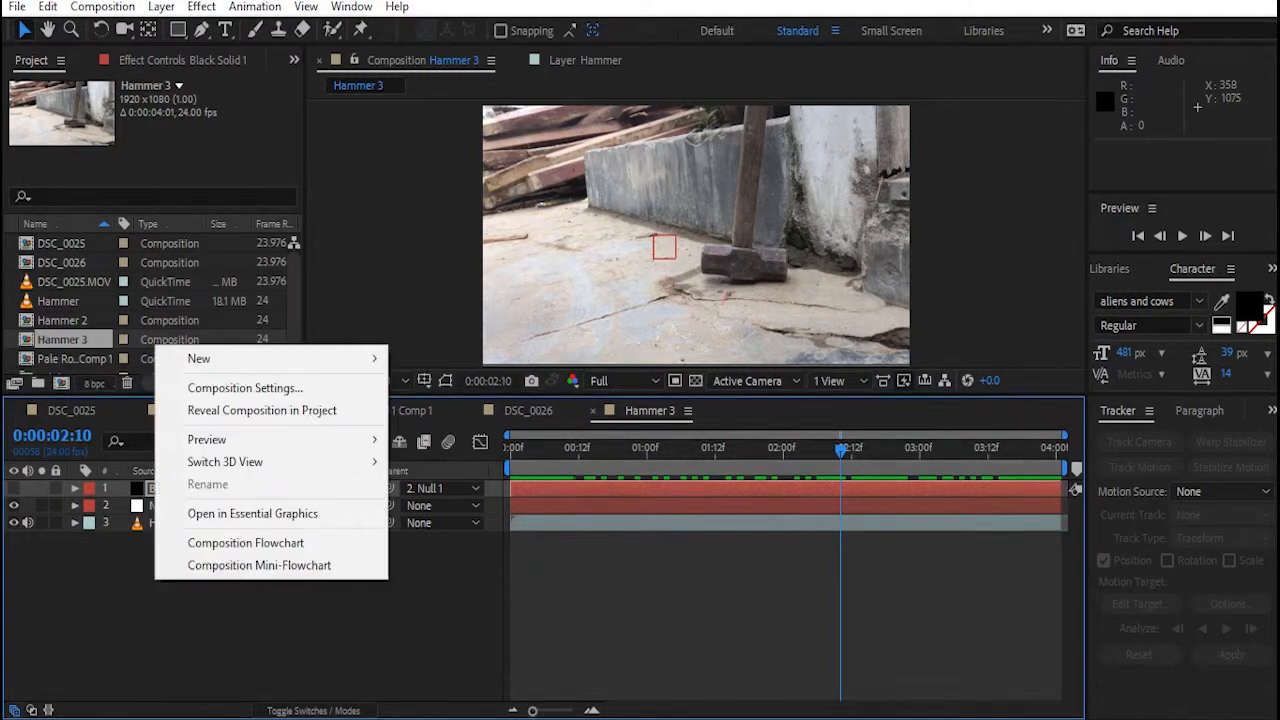
mouse_move(230, 359)
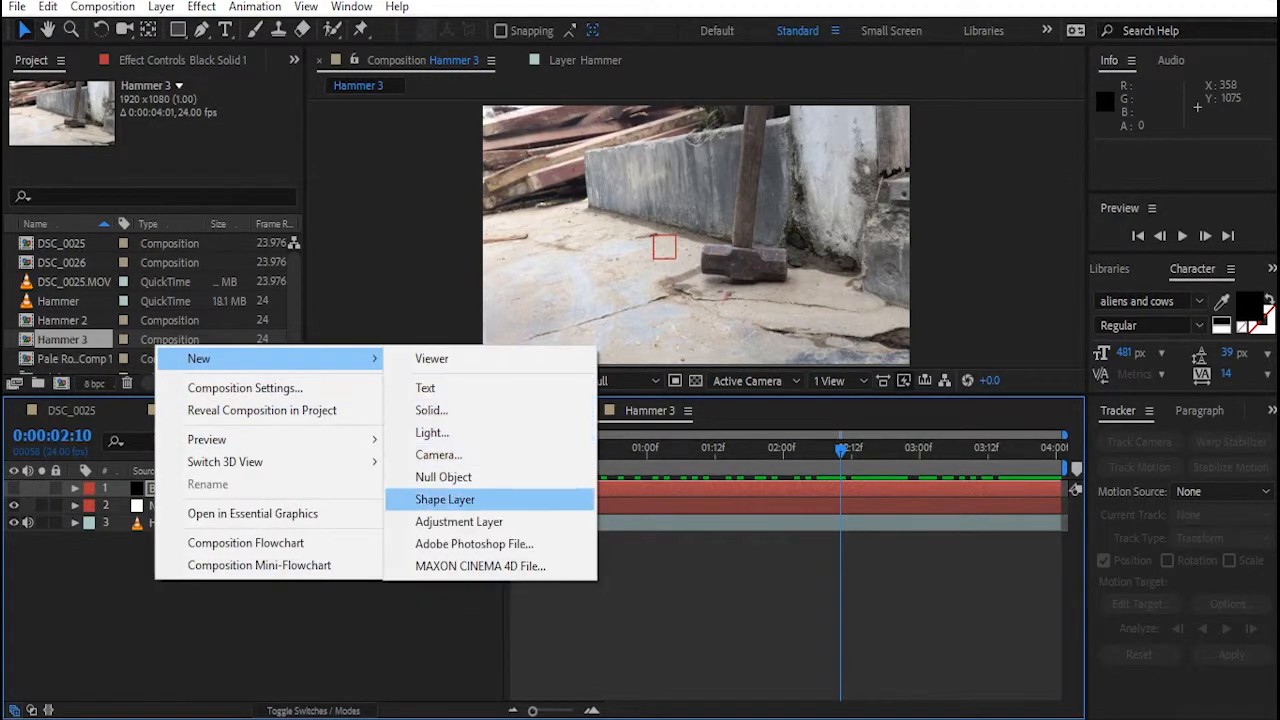
click(455, 522)
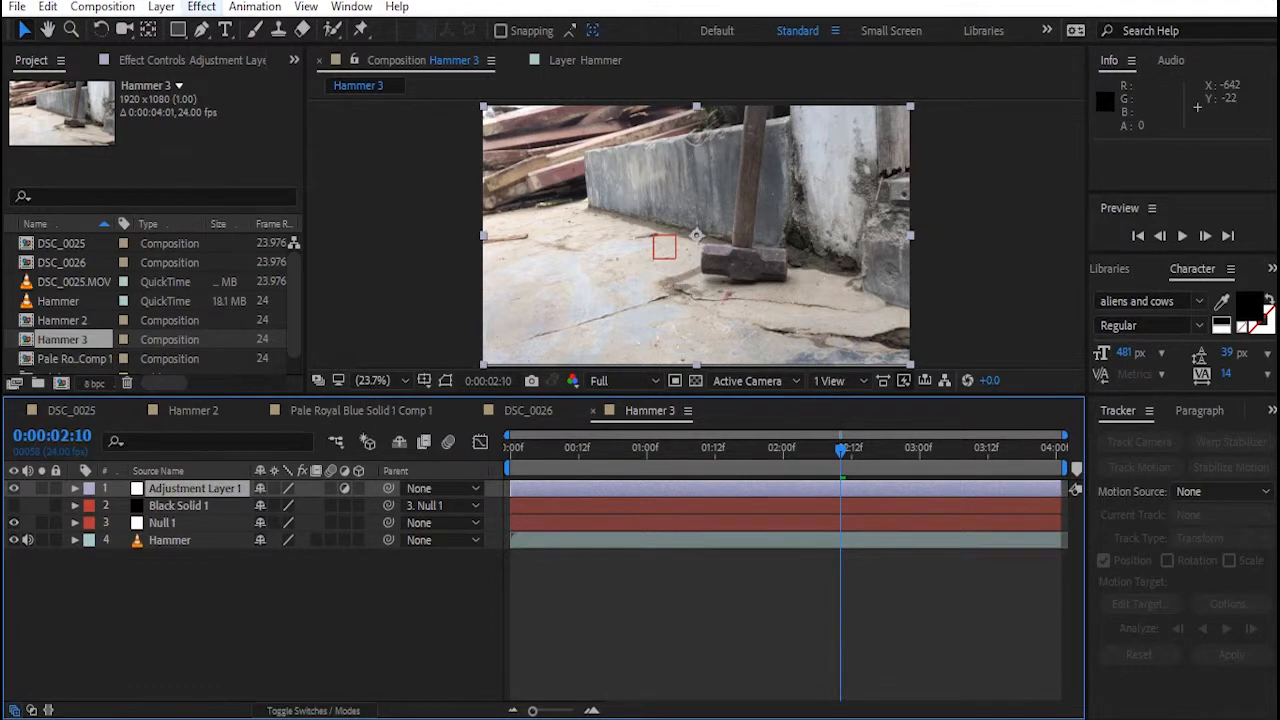
click(201, 7)
mouse_move(250, 148)
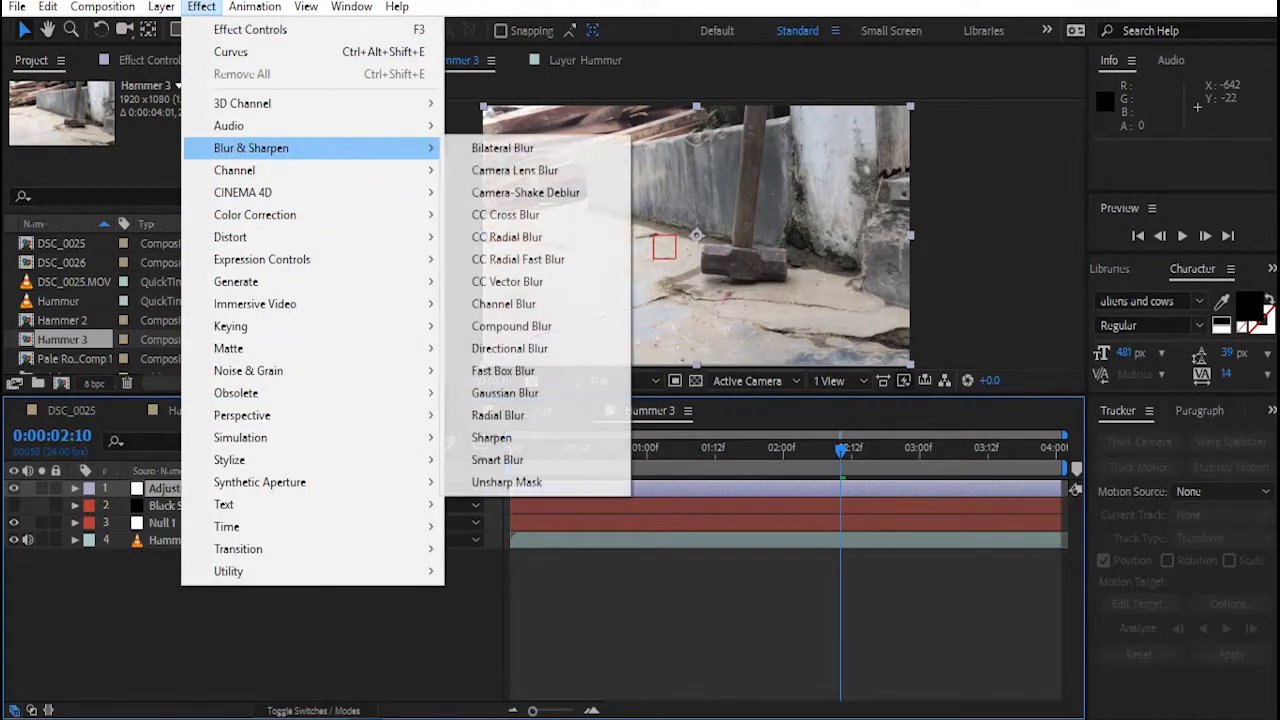
click(515, 170)
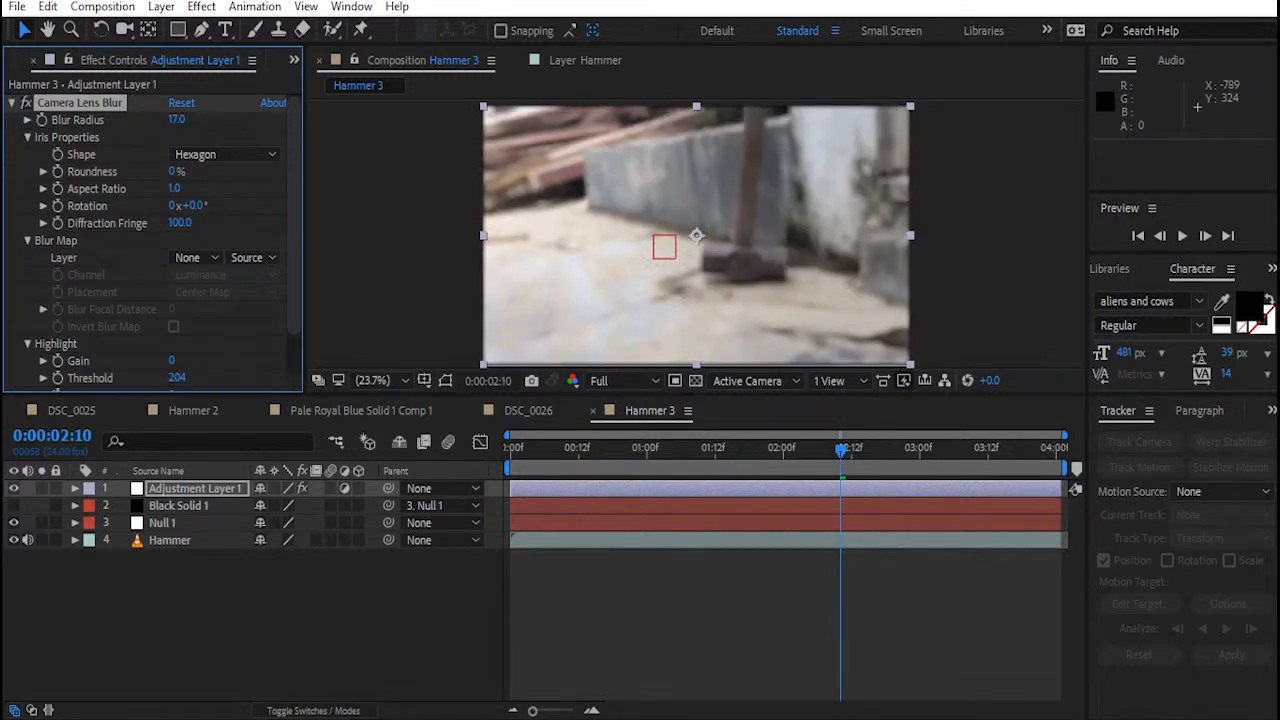
Scale the adjustment layer down and position it over the hammer head at 1159, 627
text(s)
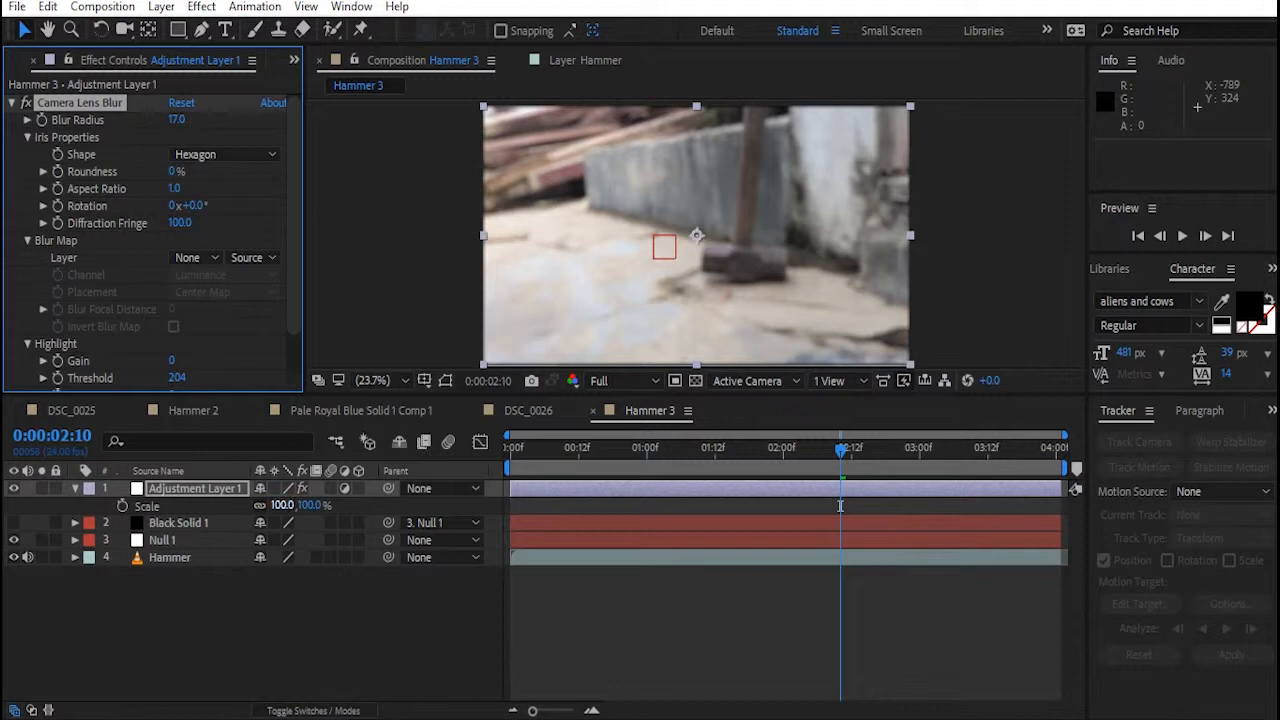
text(27)
key(Return)
drag(280, 506, 461, 506)
key(p)
drag(740, 236, 740, 257)
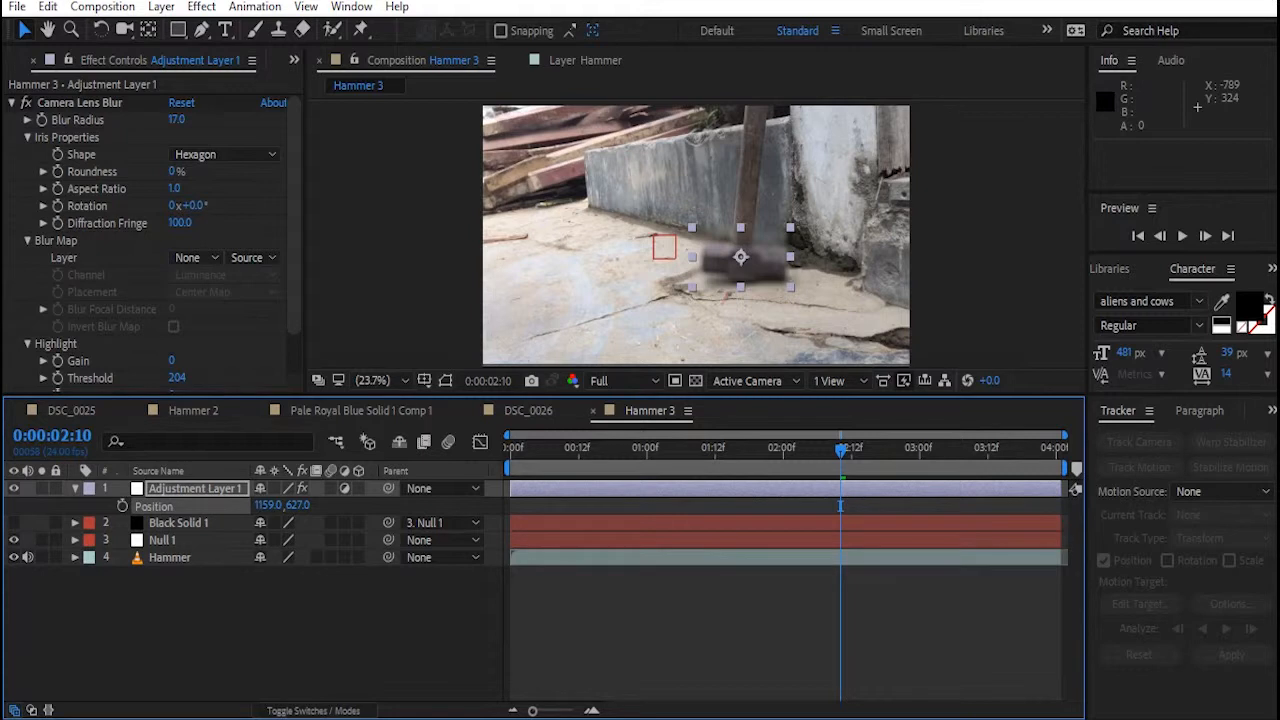
Parent the blur adjustment layer to Null 1 and preview the blur following the hammer head
drag(388, 488, 190, 546)
click(1182, 236)
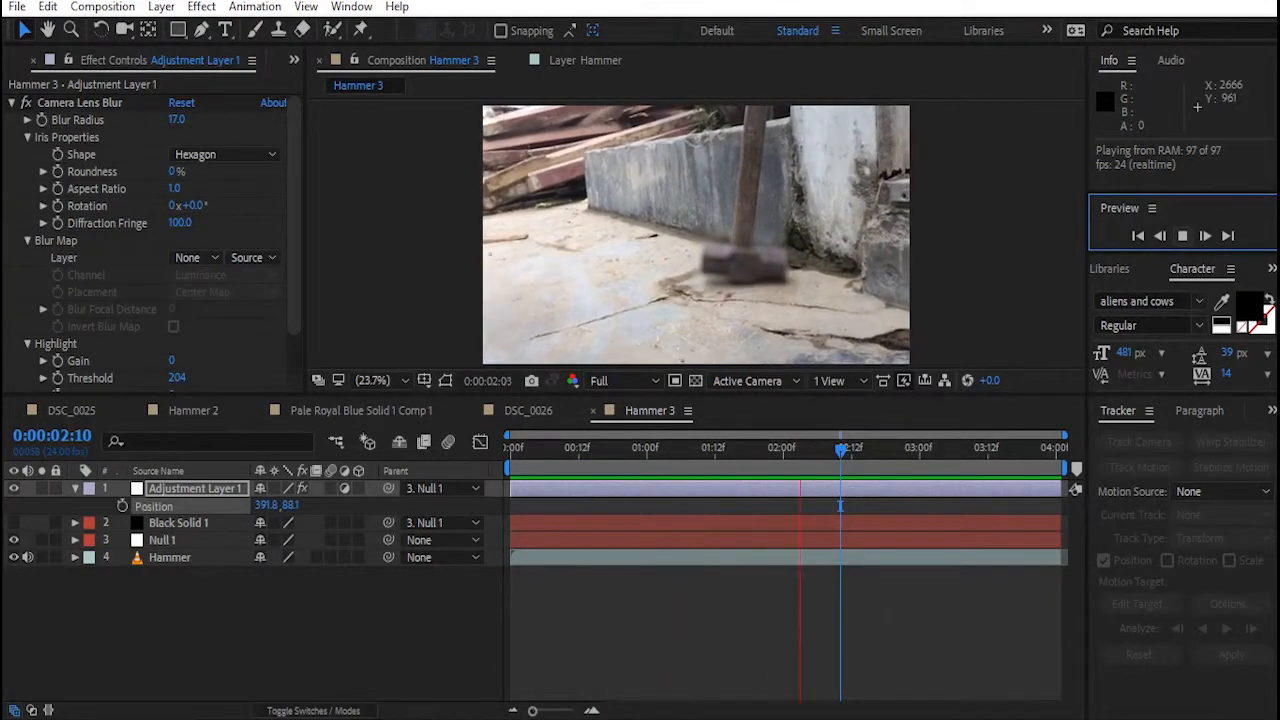
key(space)
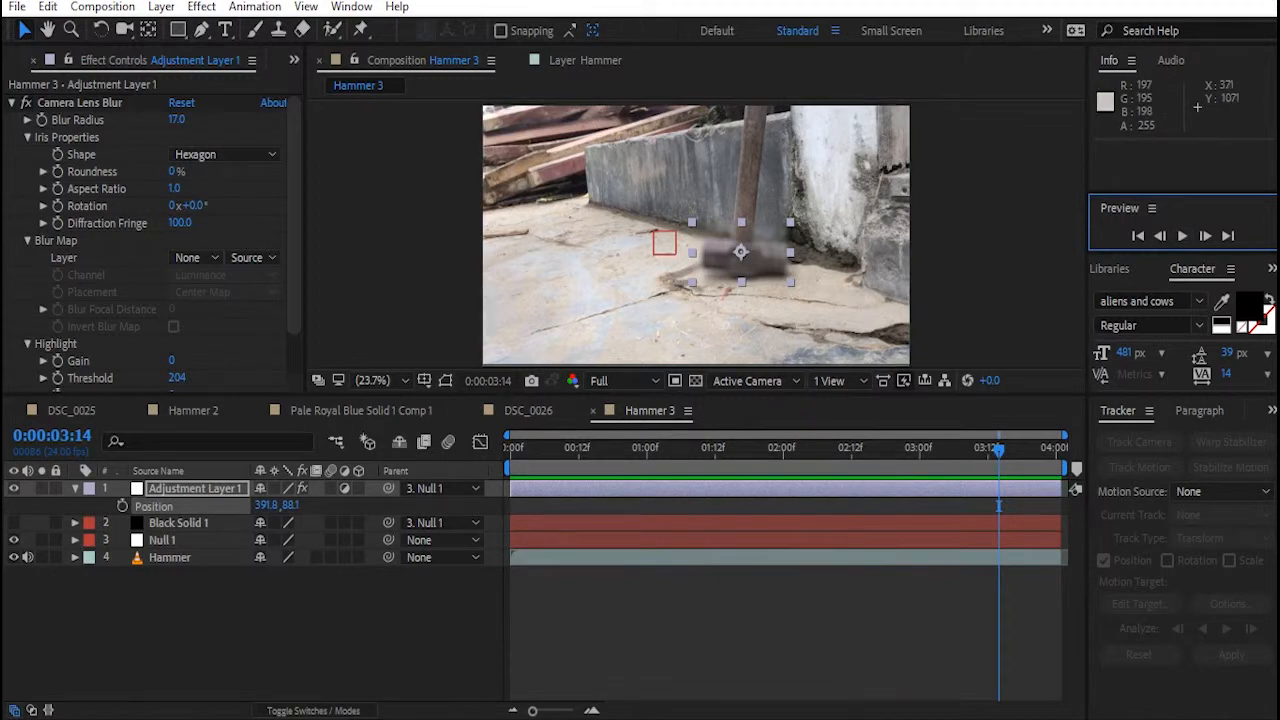
click(998, 451)
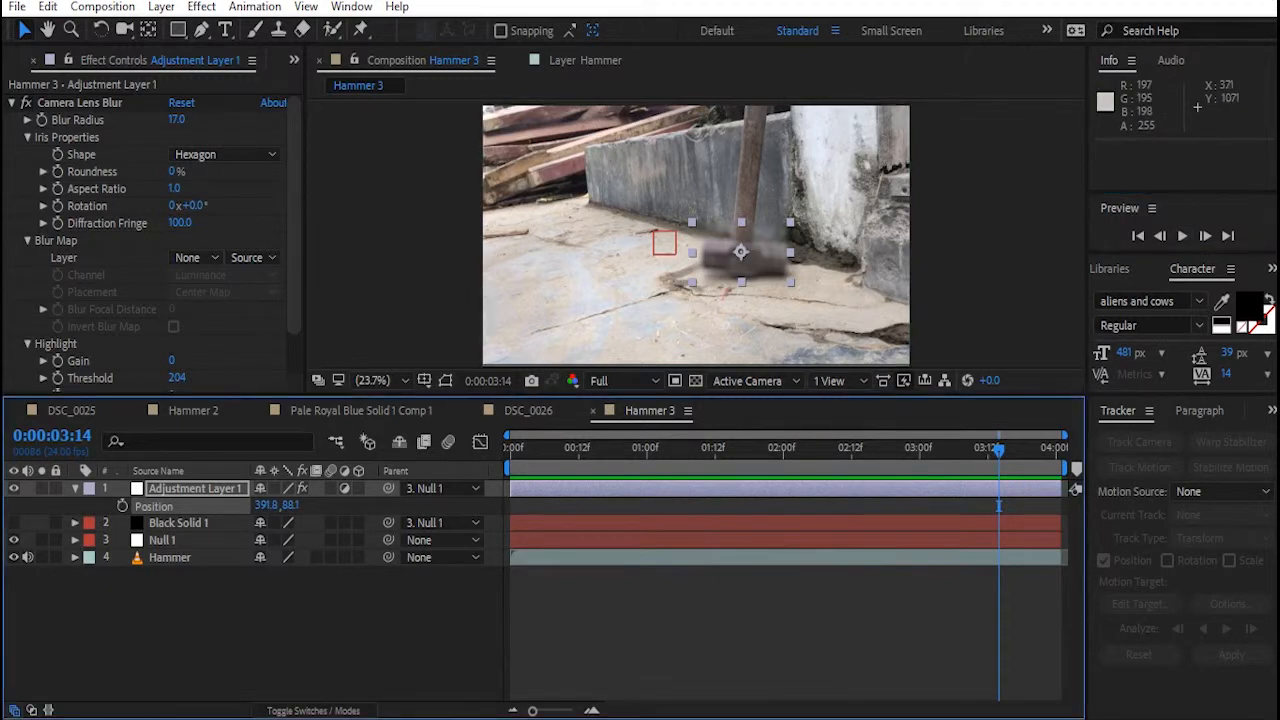
Delete the blur adjustment layer and the black solid from the Hammer 3 composition
click(195, 489)
key(Delete)
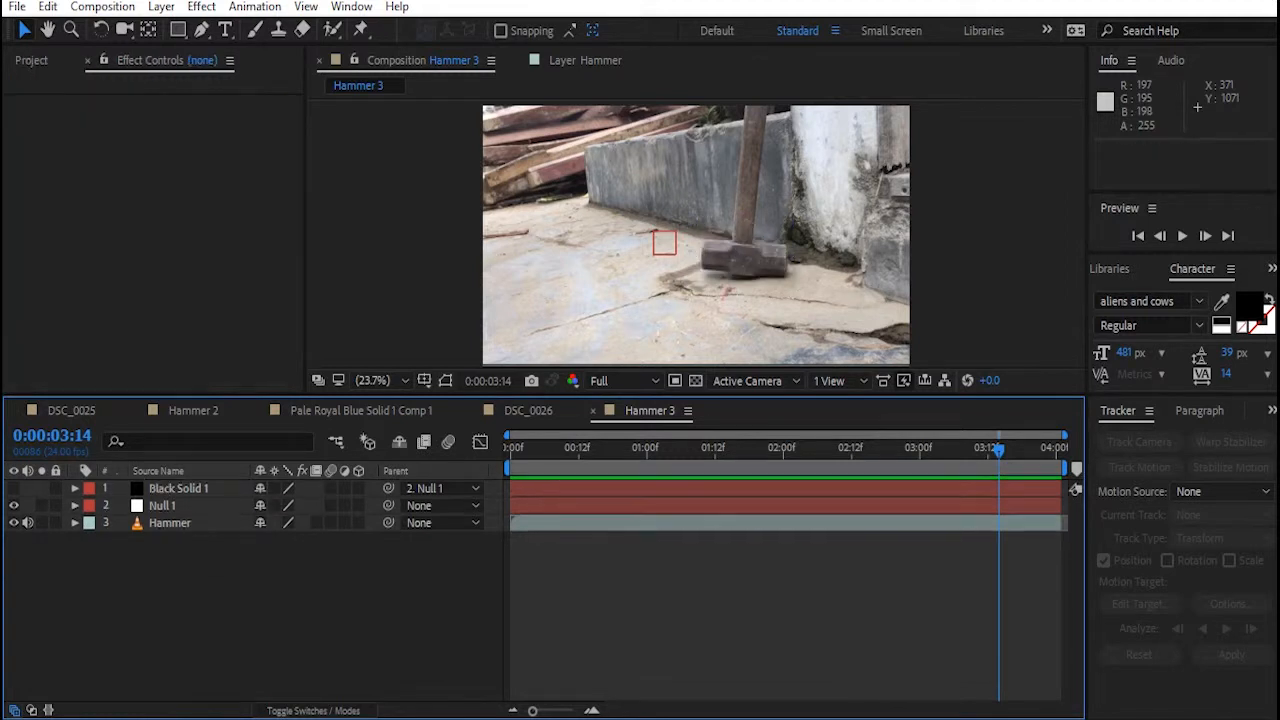
click(190, 489)
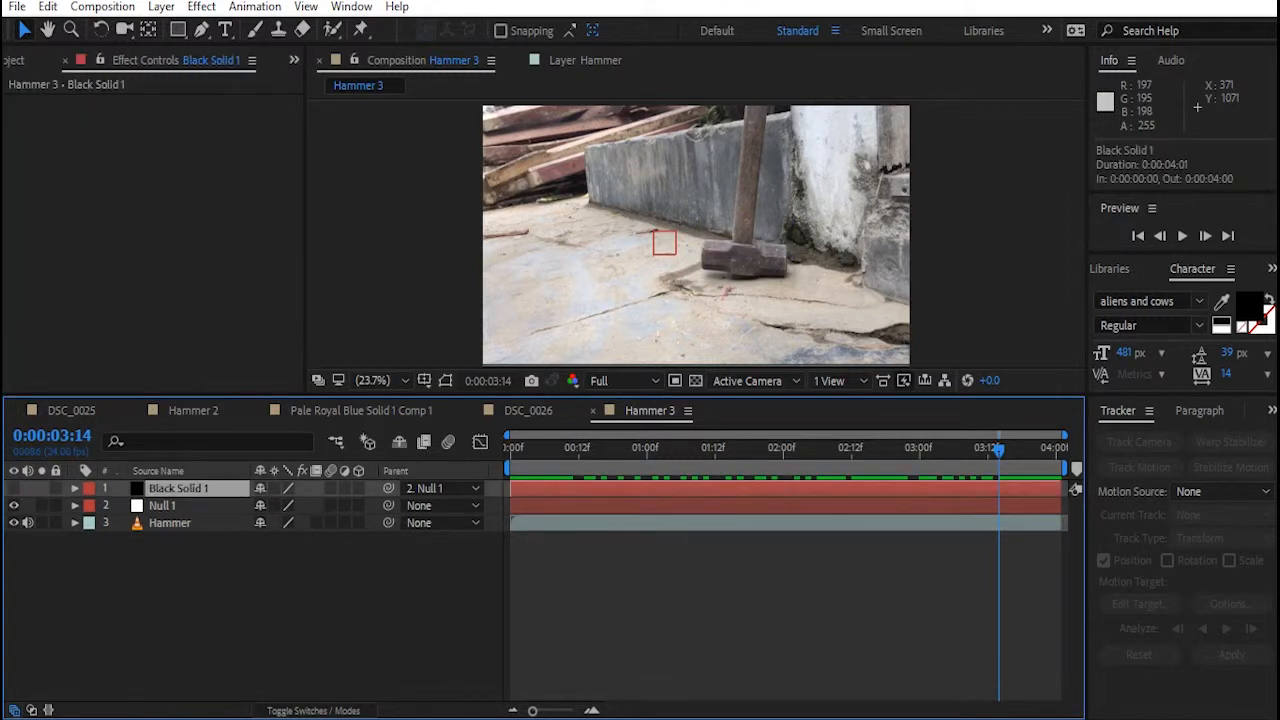
key(Delete)
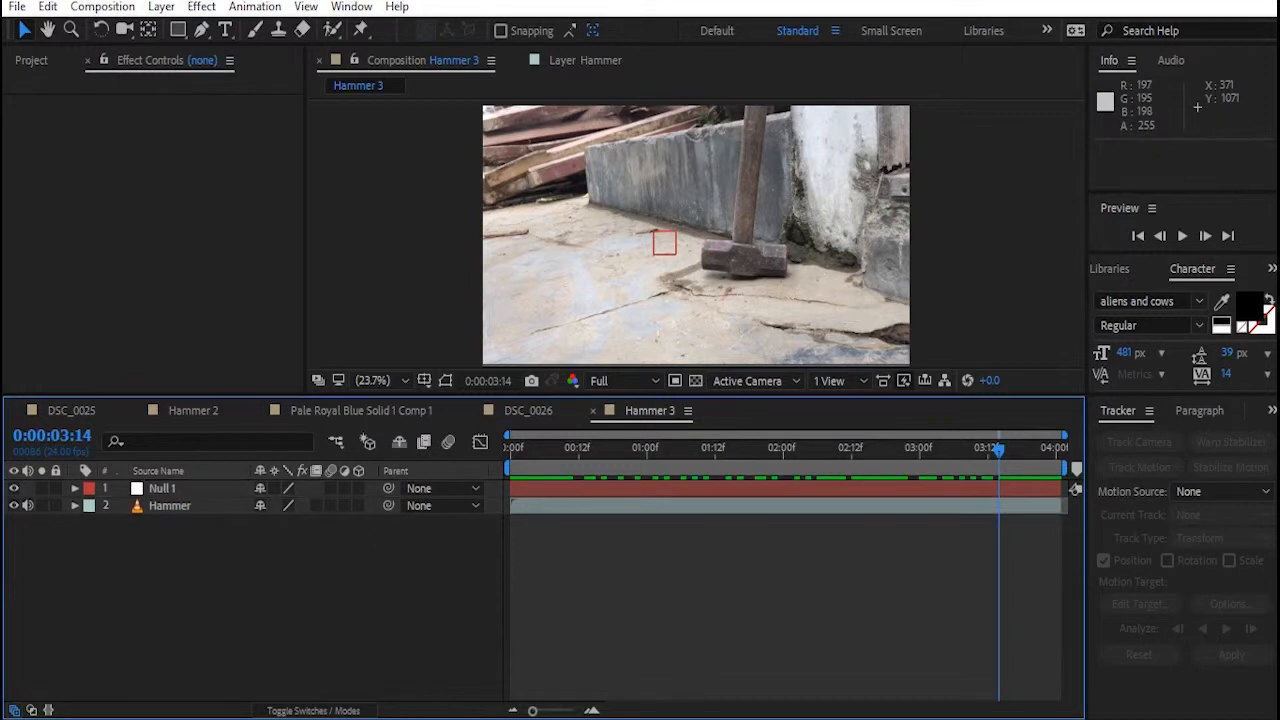
Add a new composition-sized black solid above the null
right_click(142, 343)
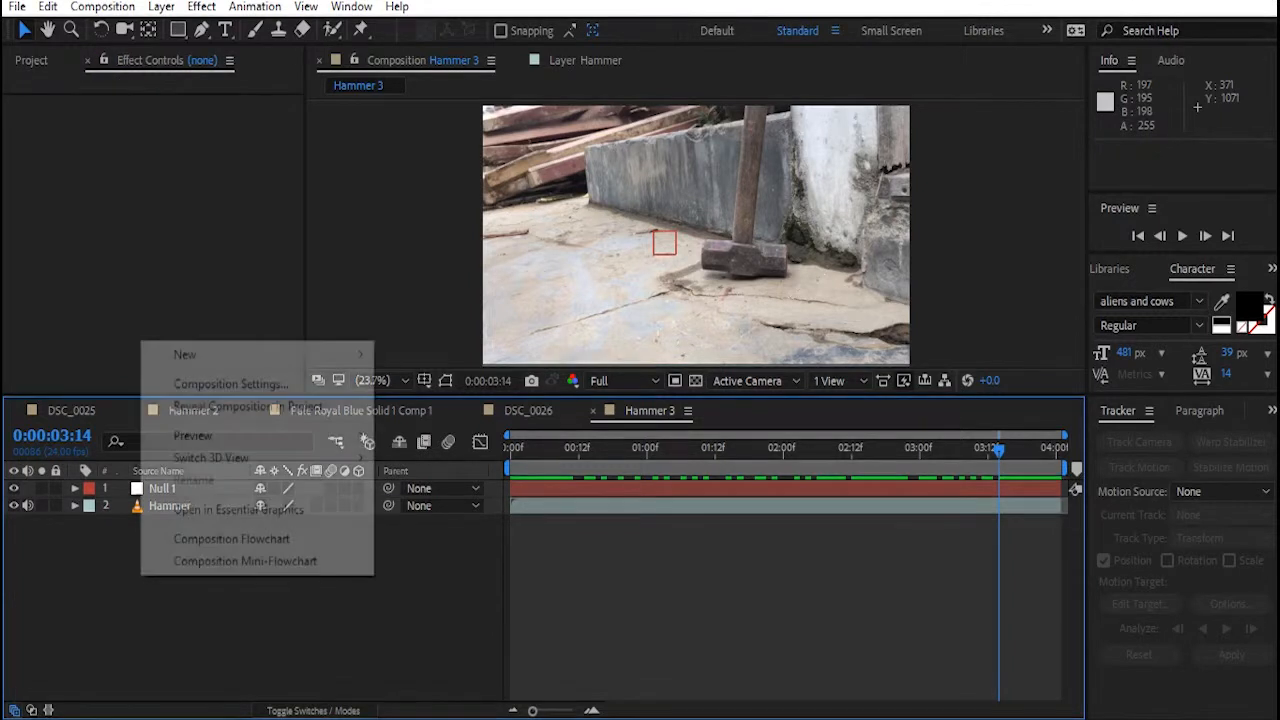
mouse_move(250, 354)
click(417, 406)
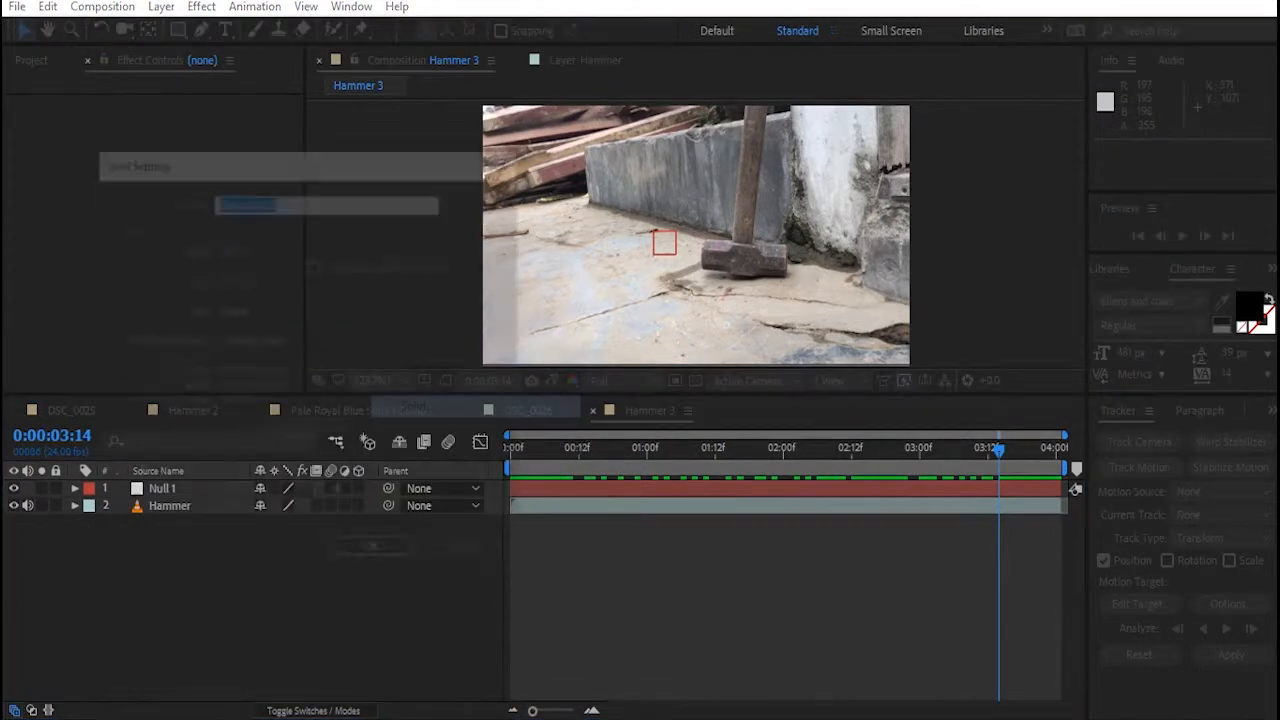
click(374, 550)
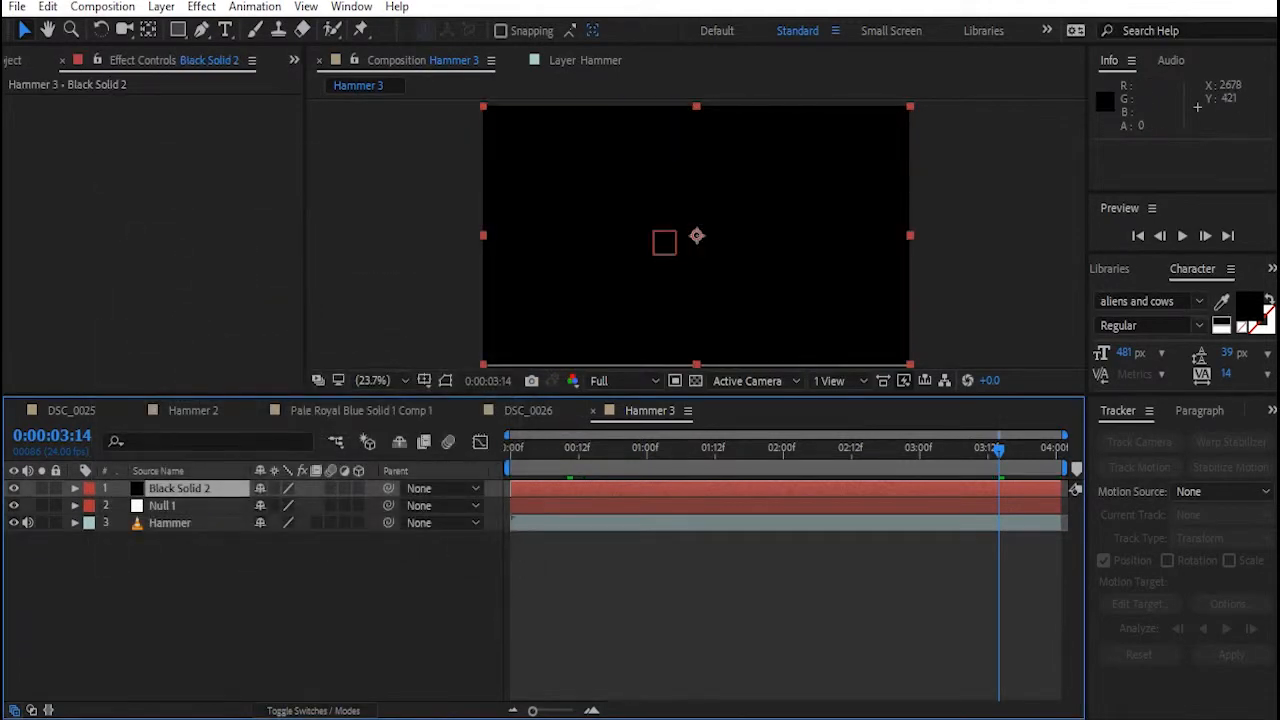
Apply Advanced Lightning to the new black solid and move its origin onto the ground at about 607, 640
click(201, 6)
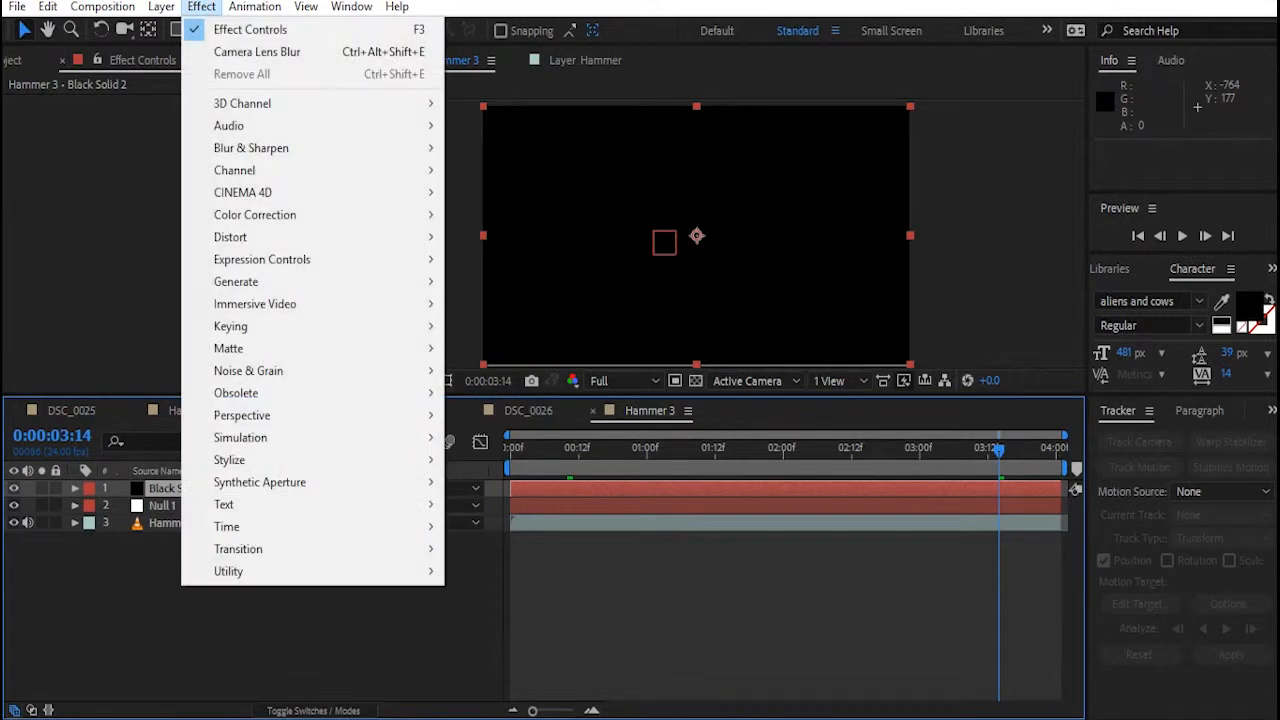
mouse_move(236, 281)
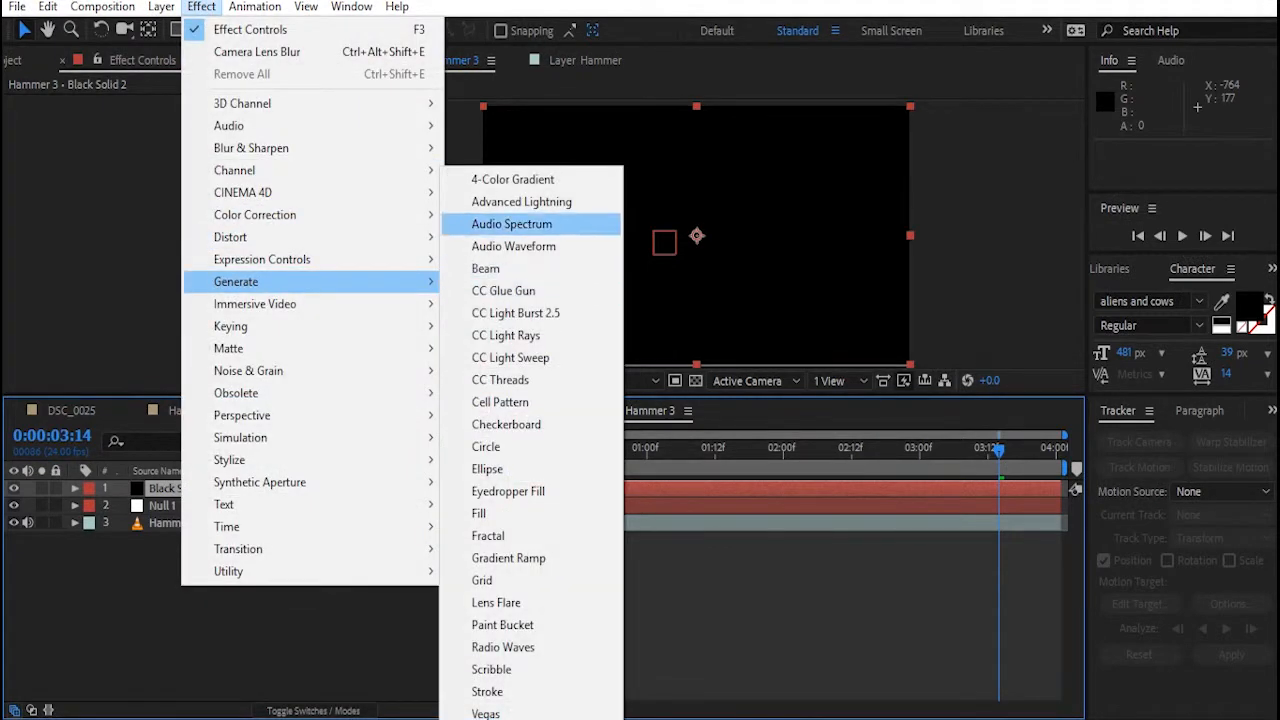
click(521, 201)
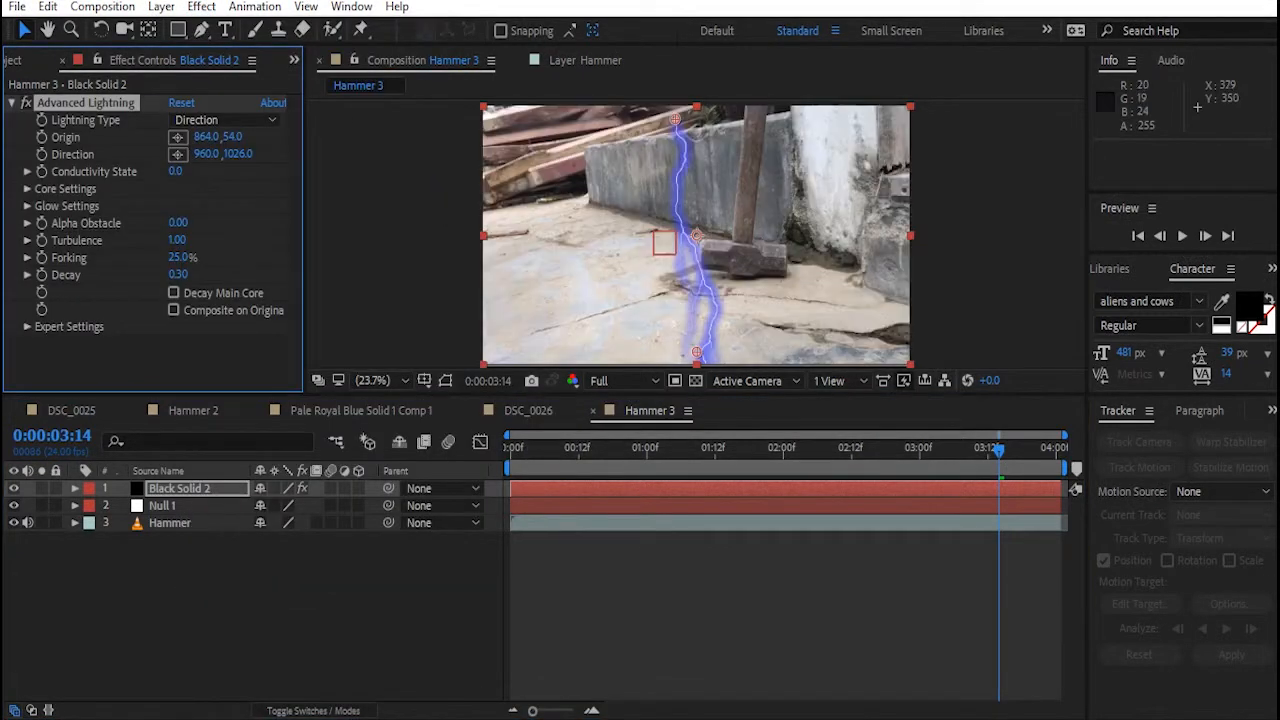
drag(676, 119, 618, 260)
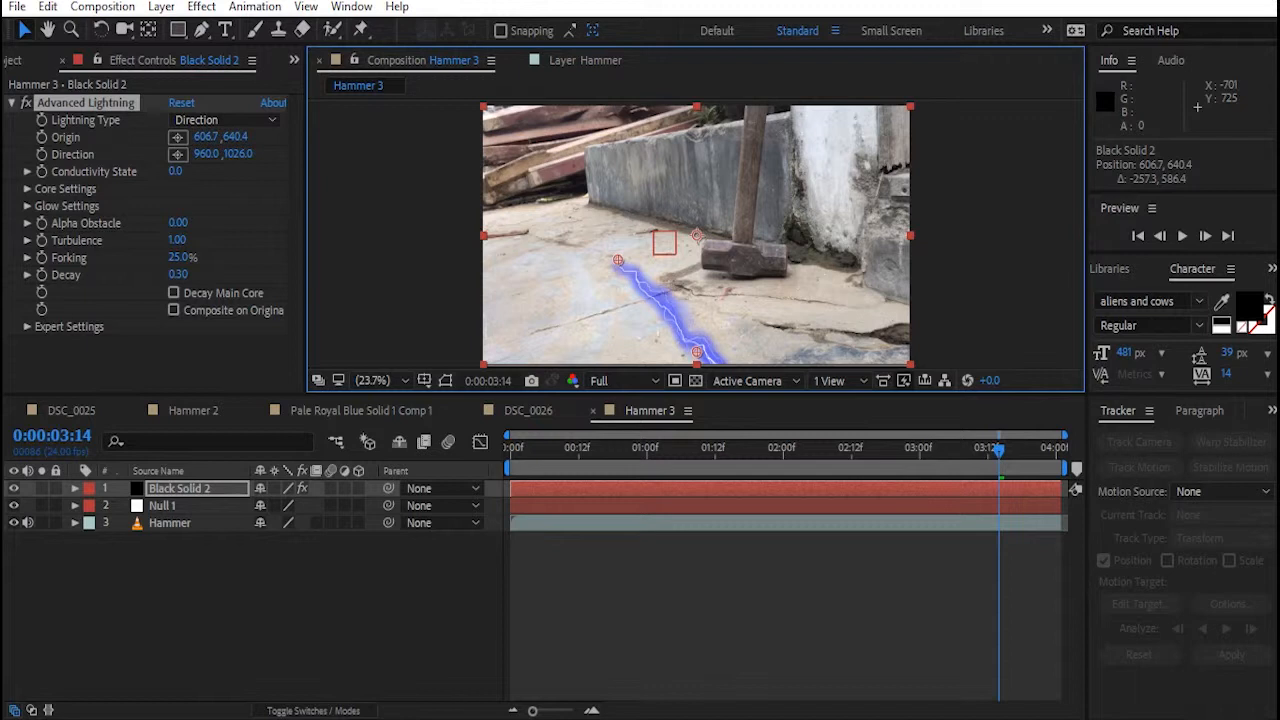
Link the Advanced Lightning origin on Black Solid 2 to the position of Null 1 with an expression
click(163, 506)
key(u)
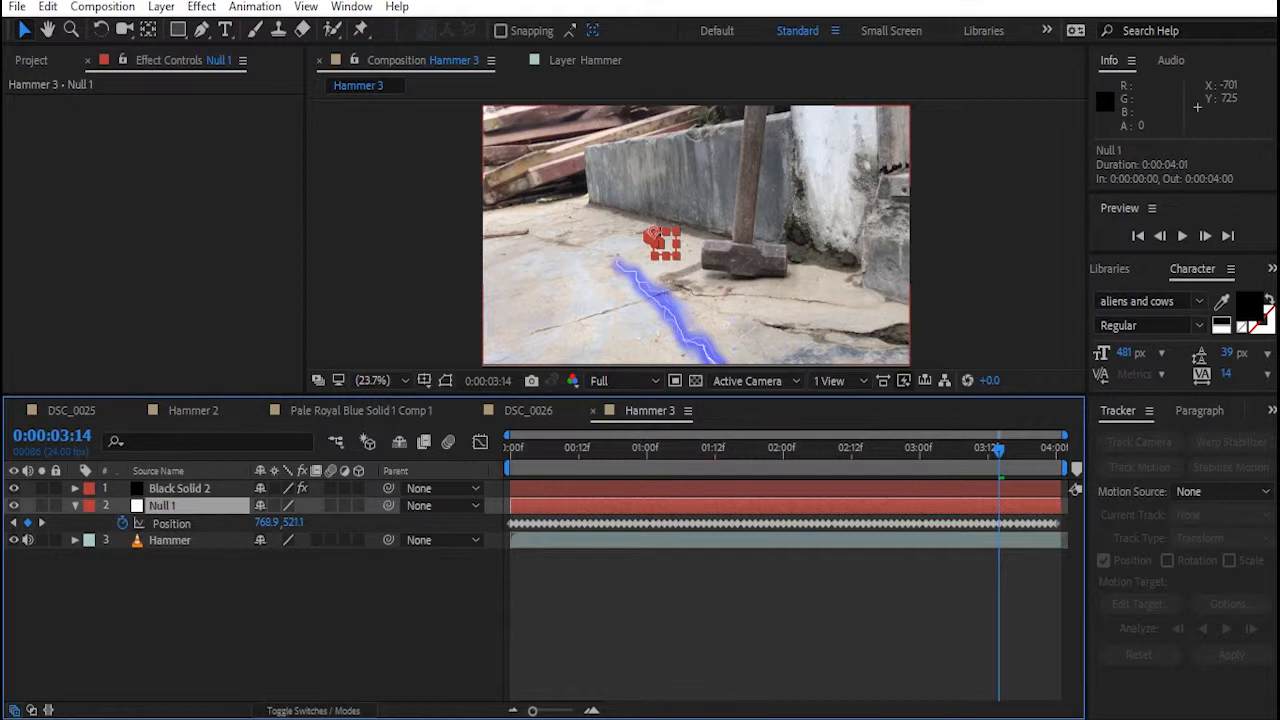
click(180, 489)
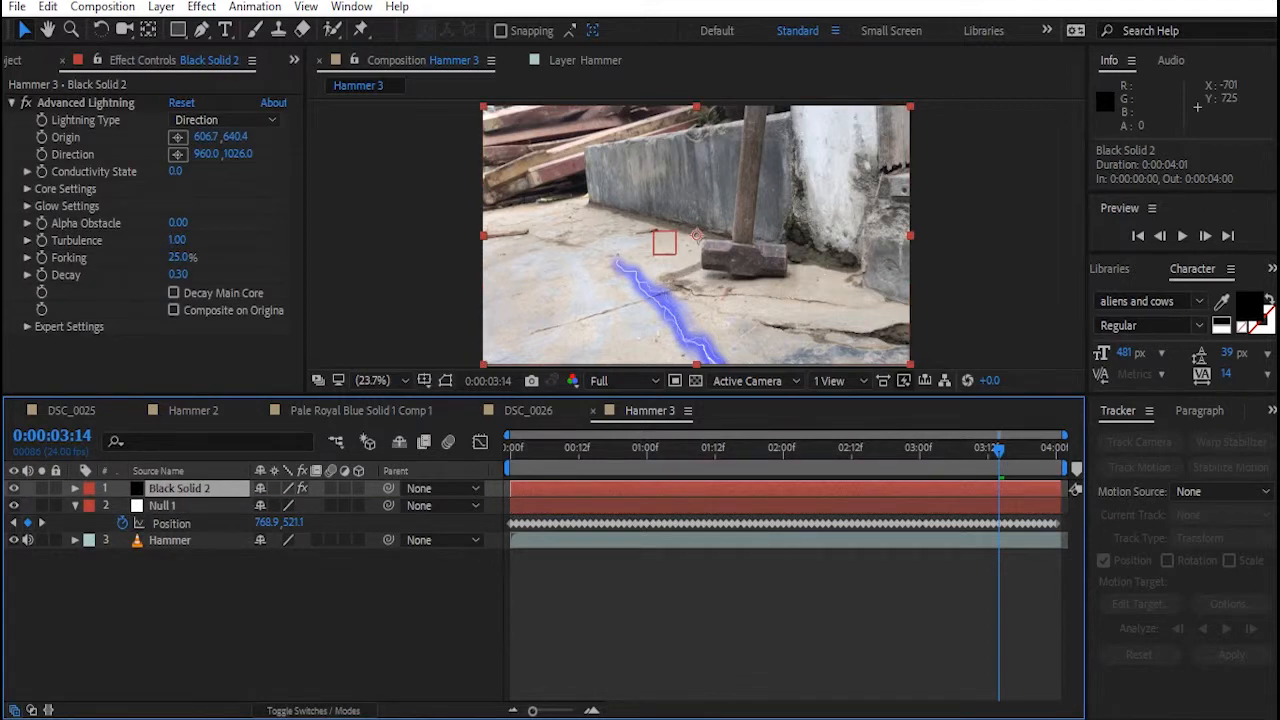
alt+click(42, 137)
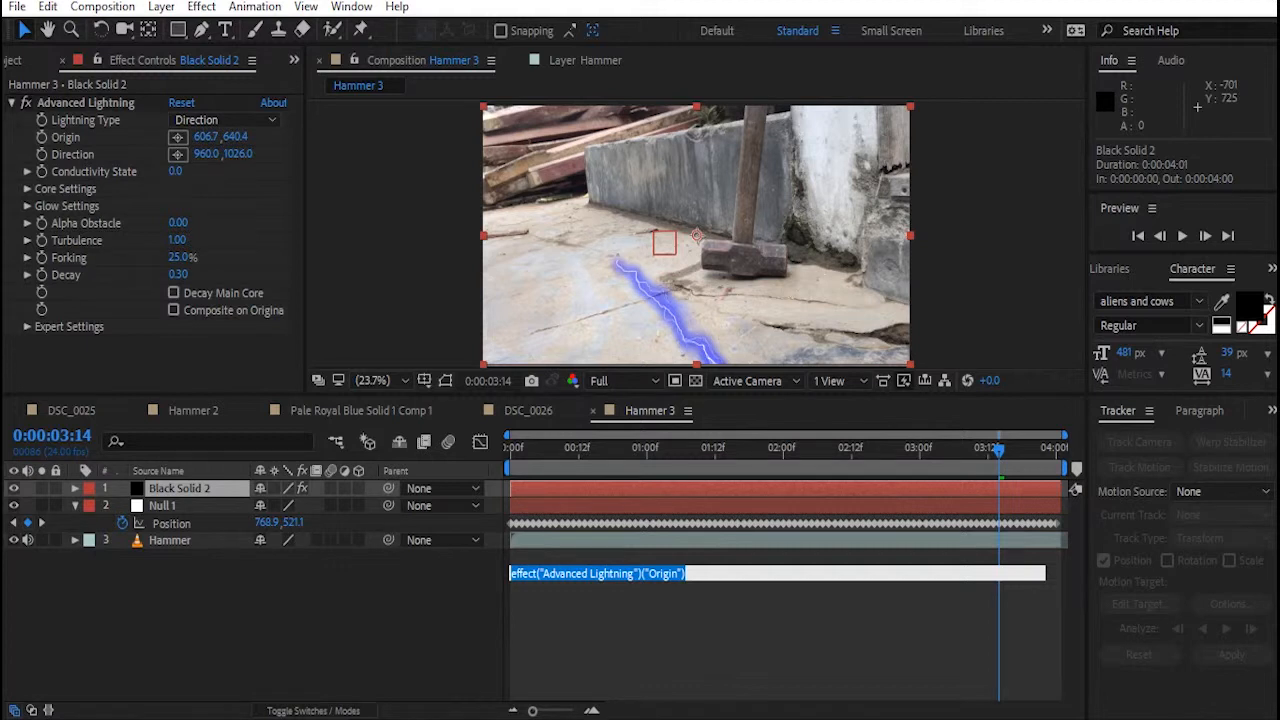
click(75, 488)
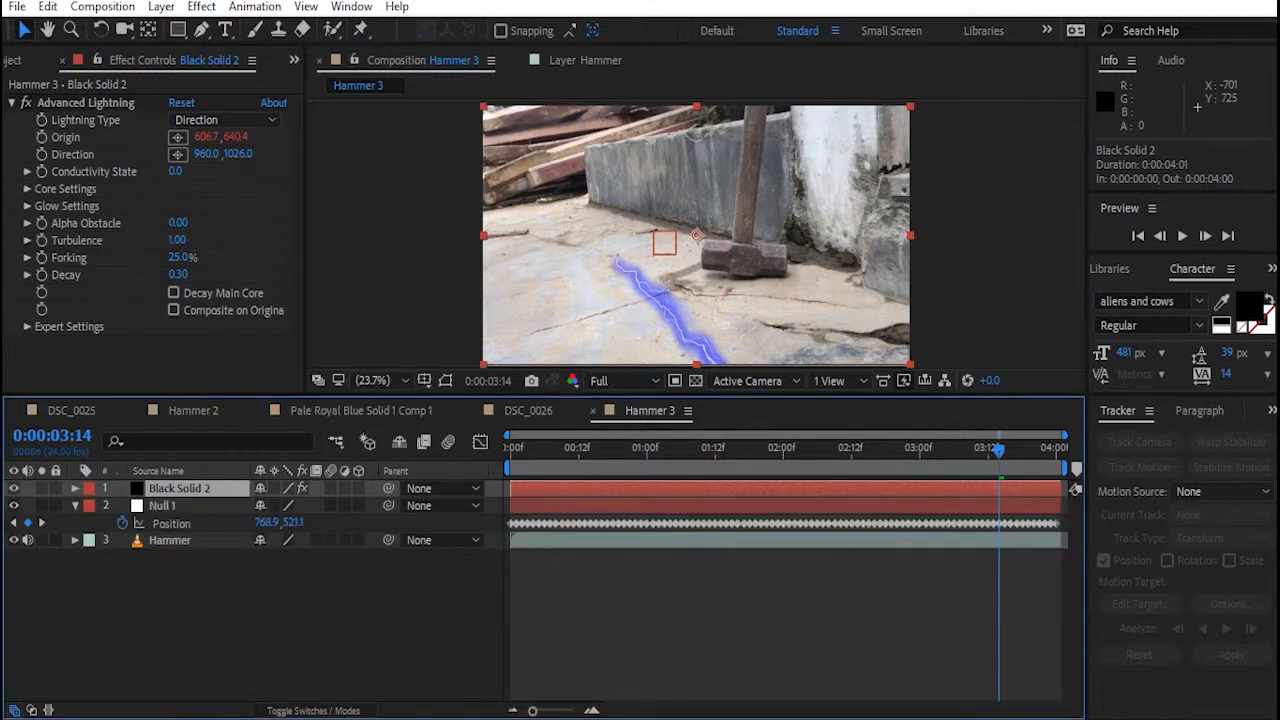
click(75, 488)
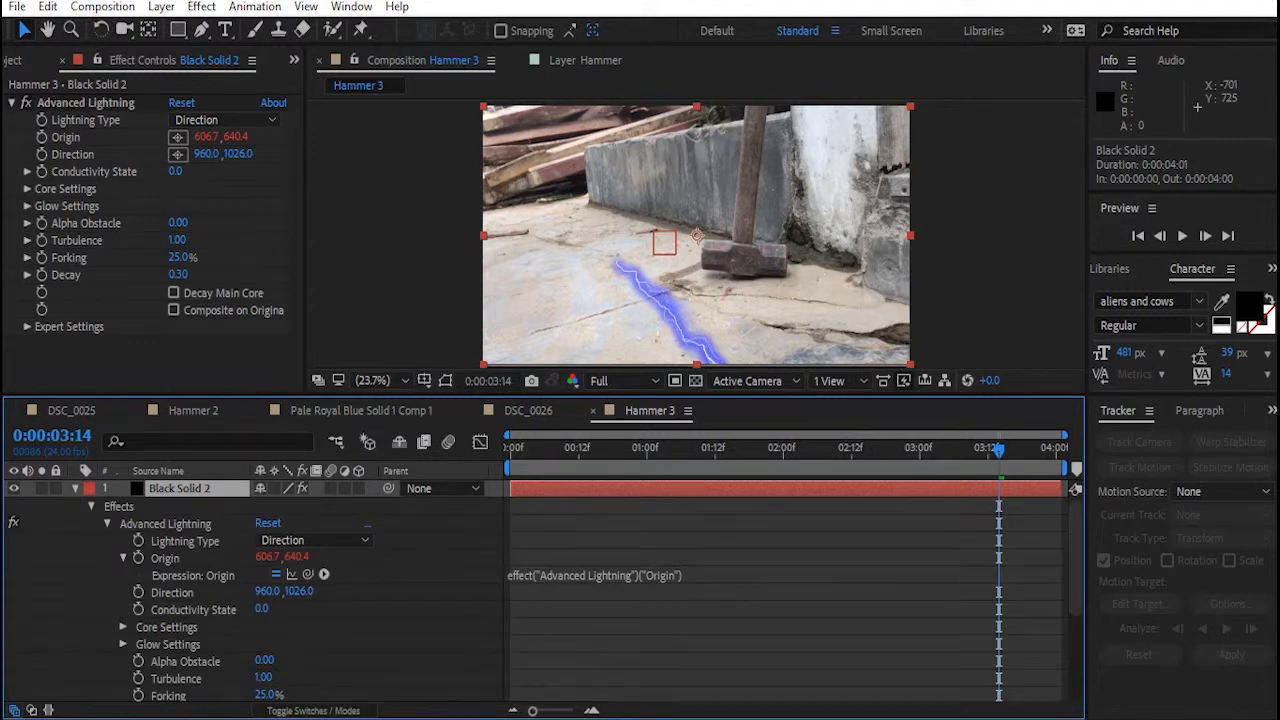
drag(308, 574, 165, 676)
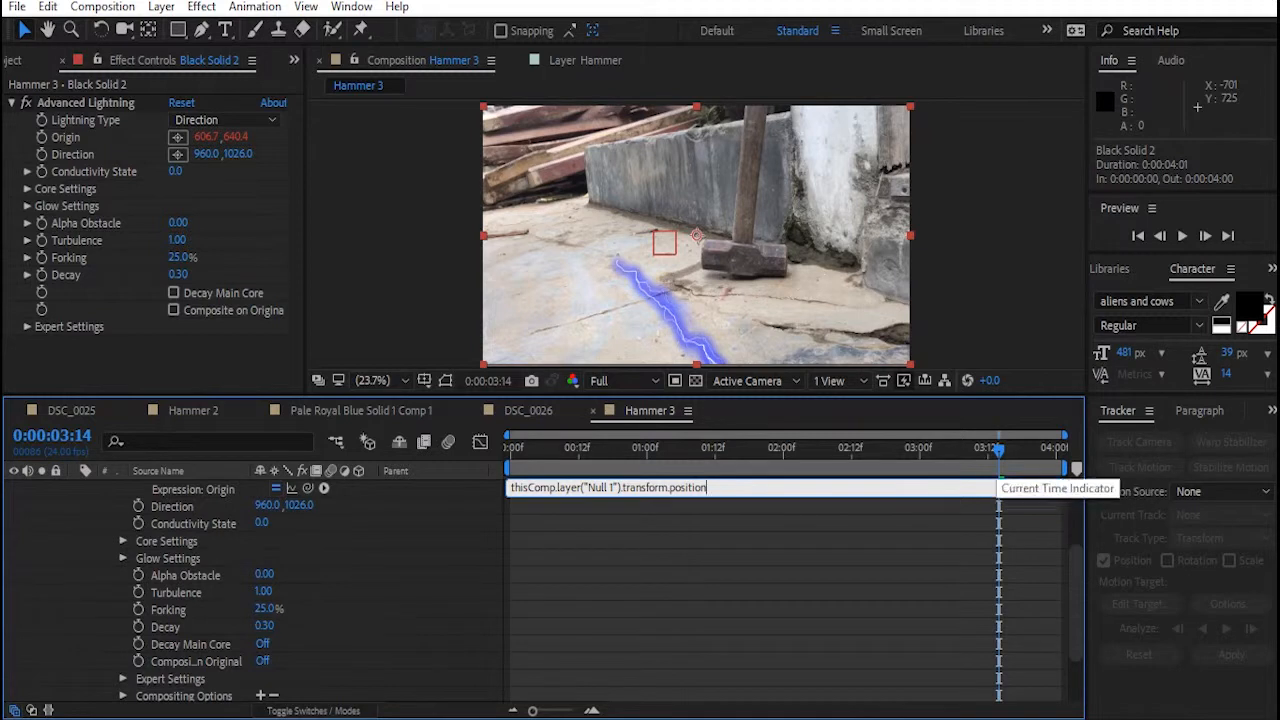
click(950, 565)
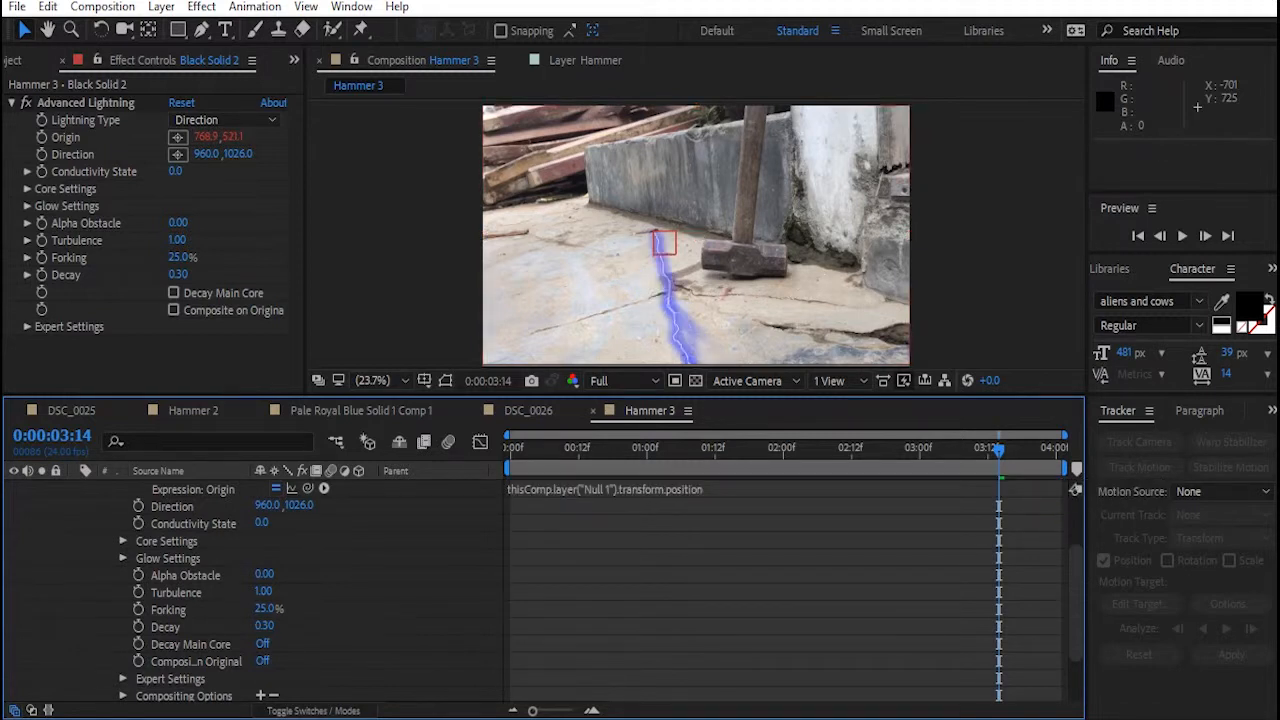
Preview the Hammer 3 composition from the start to check how the lightning origin follows the tracked ground
drag(998, 450, 510, 450)
key(space)
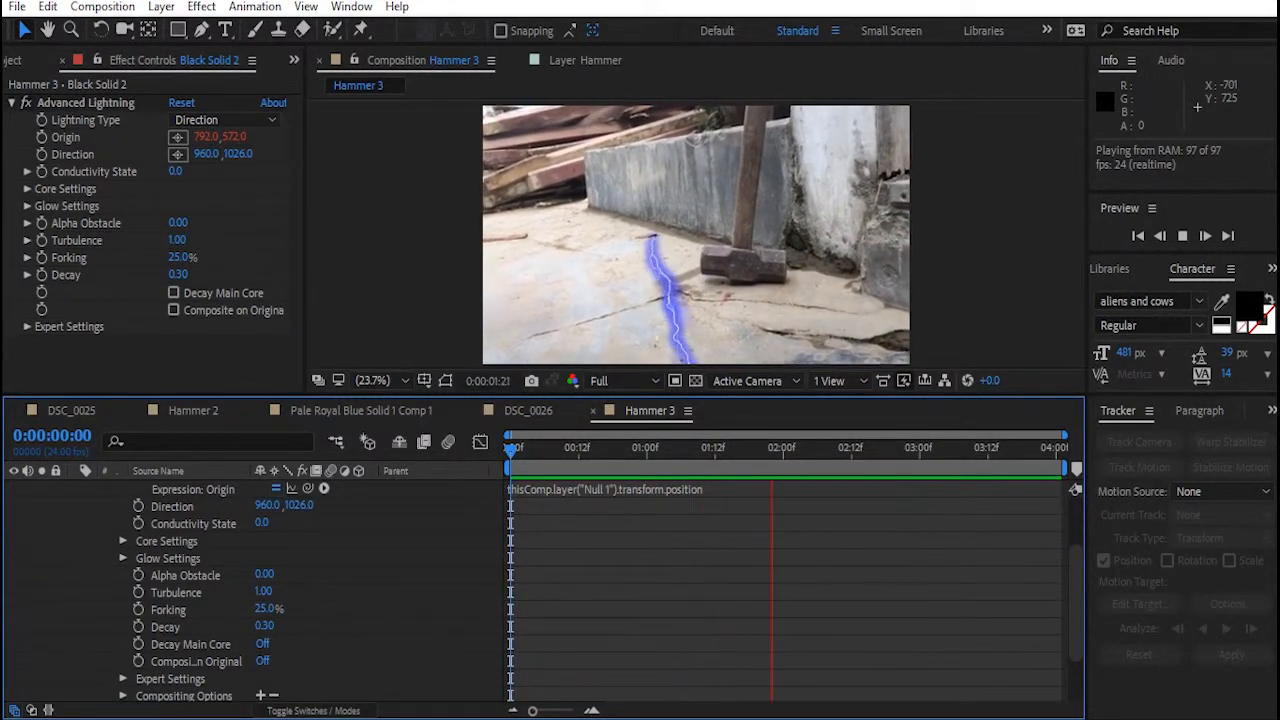
click(1182, 236)
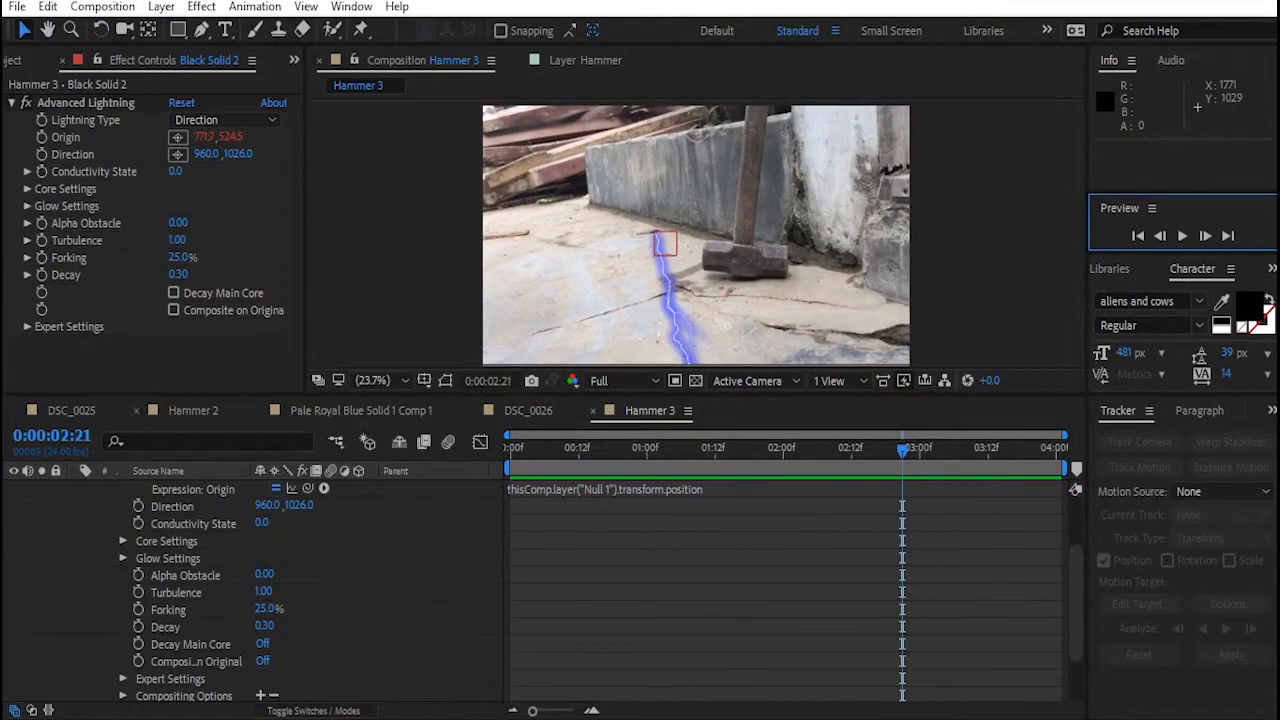
Open the empty DSC_0025 composition and add the DSC_0025.MOV footage to its timeline
click(71, 410)
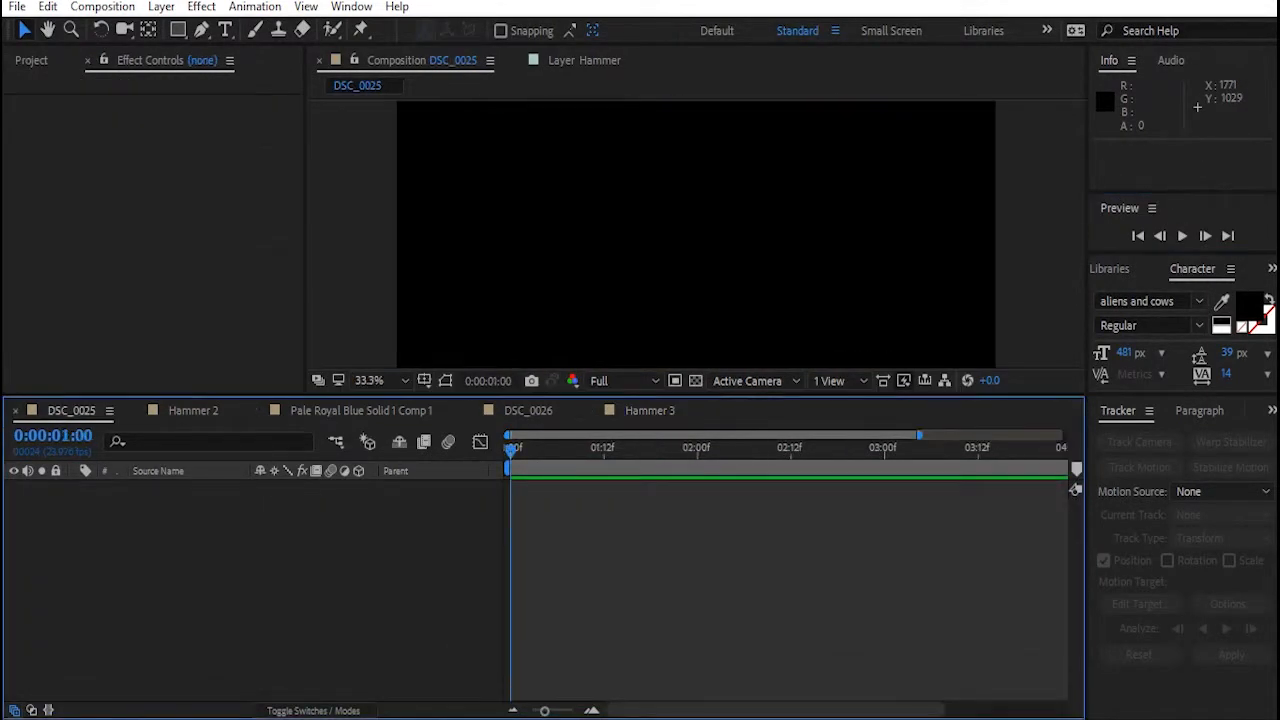
drag(760, 450, 720, 450)
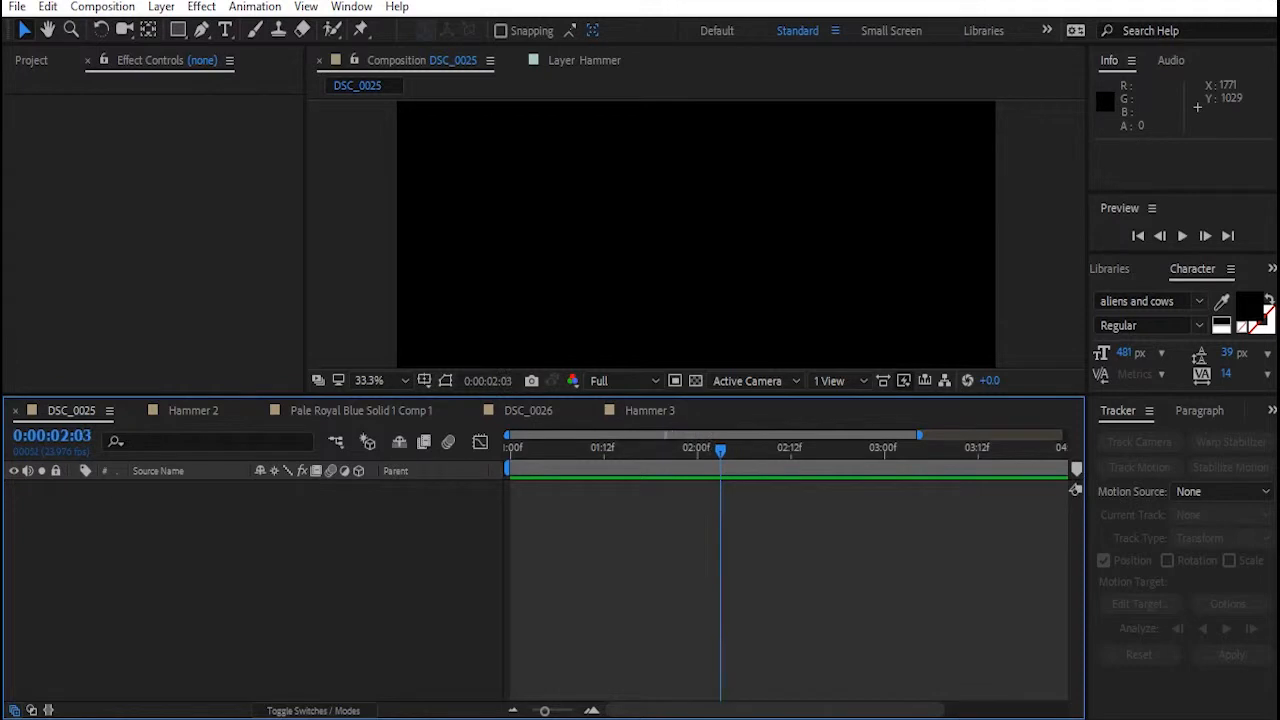
click(31, 60)
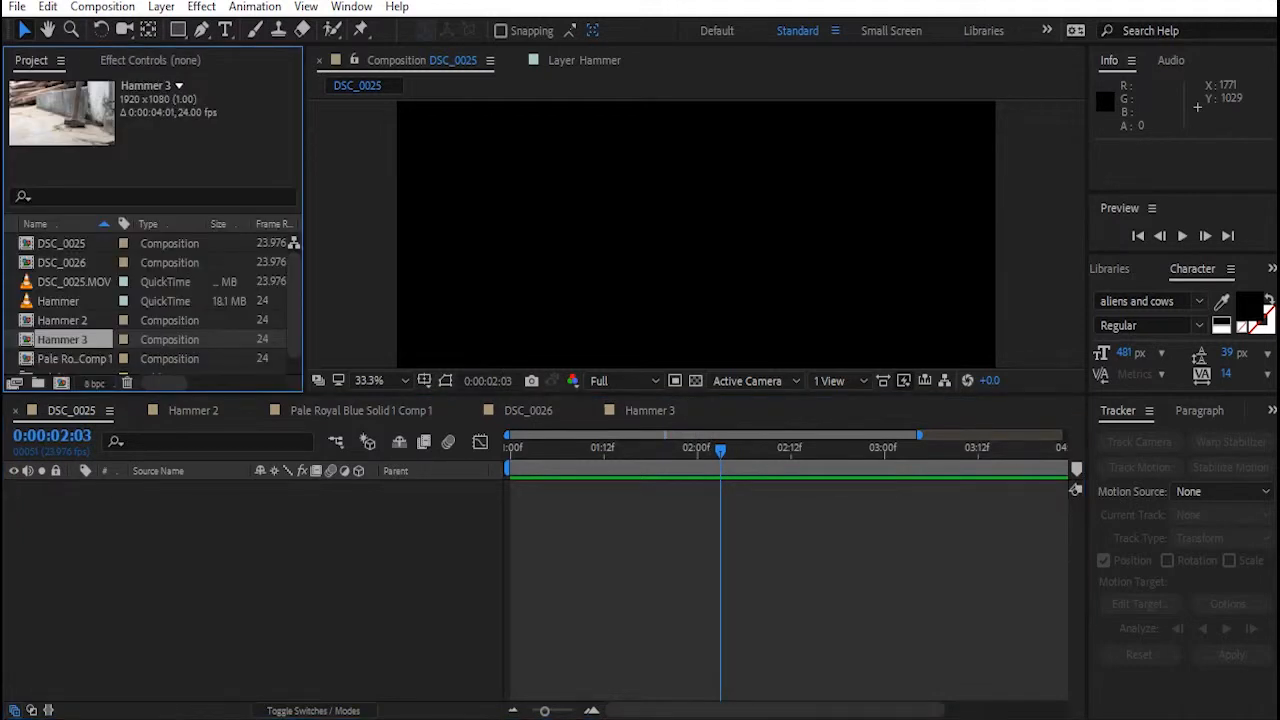
drag(66, 281, 75, 525)
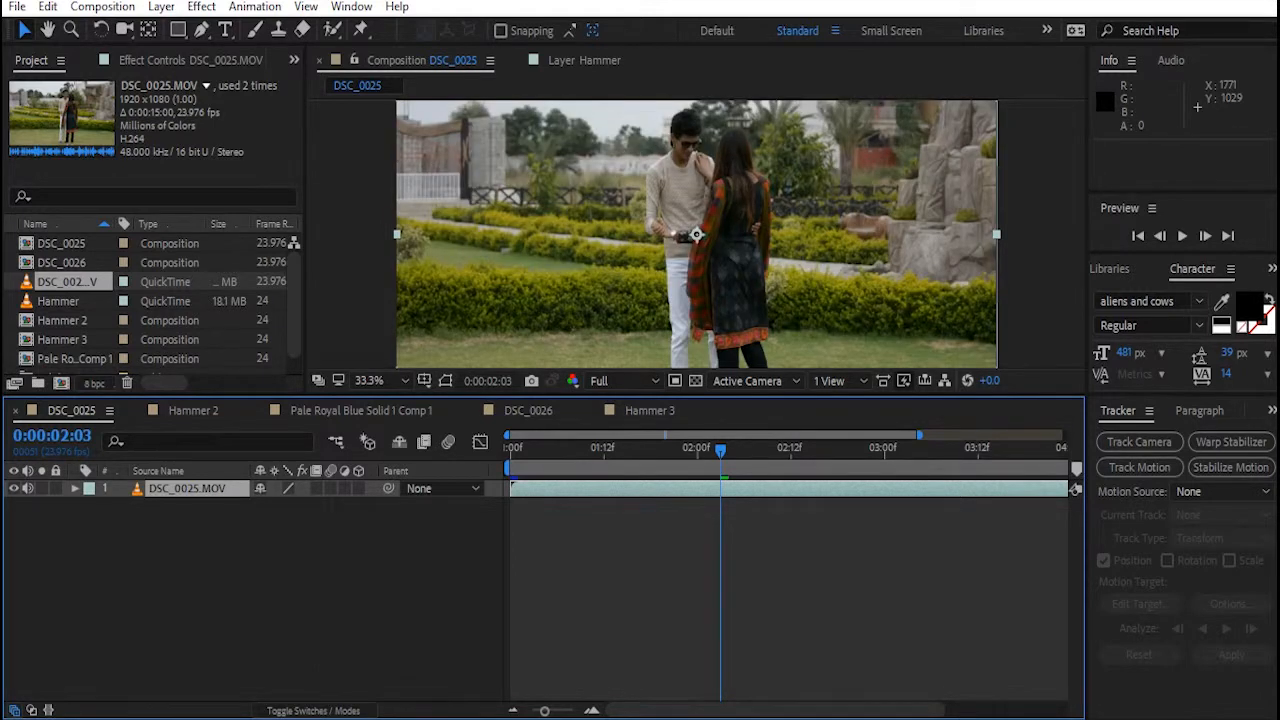
Set the composition's preview resolution to Half and play the clip with the whole timeline in view
mouse_move(720, 449)
mouse_down()
mouse_move(790, 449)
mouse_move(720, 449)
mouse_up()
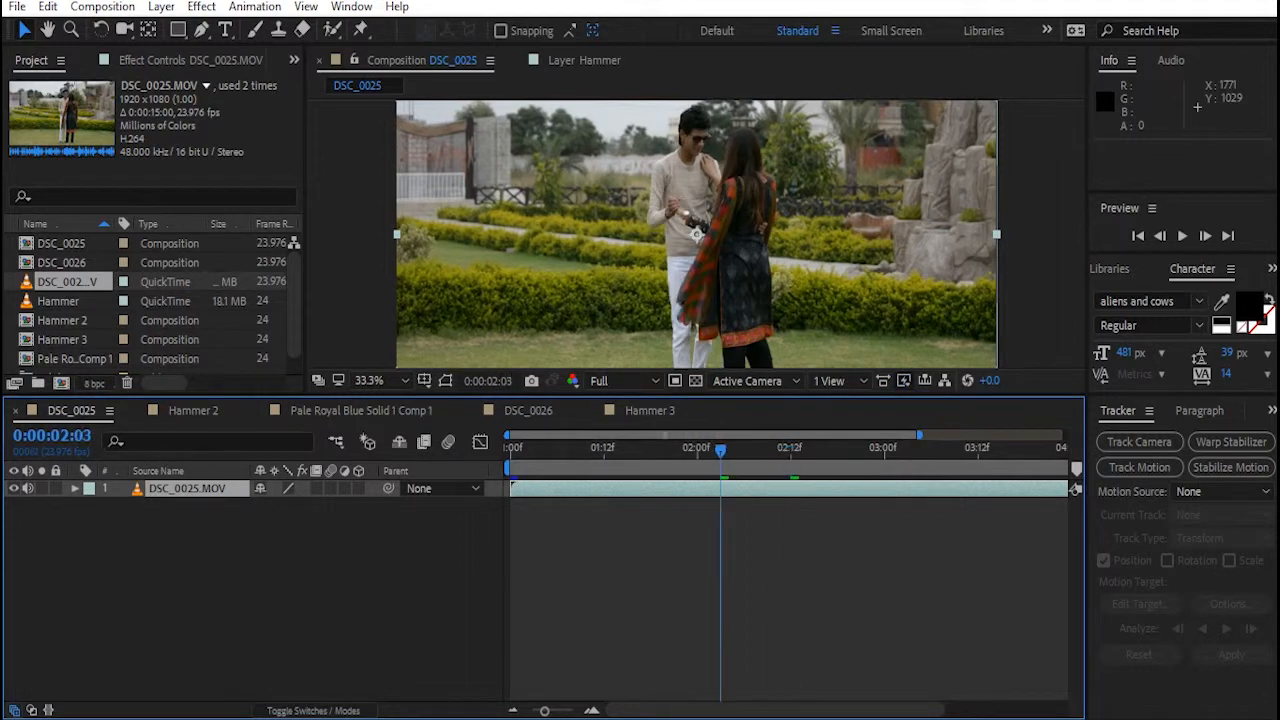
click(627, 380)
click(626, 455)
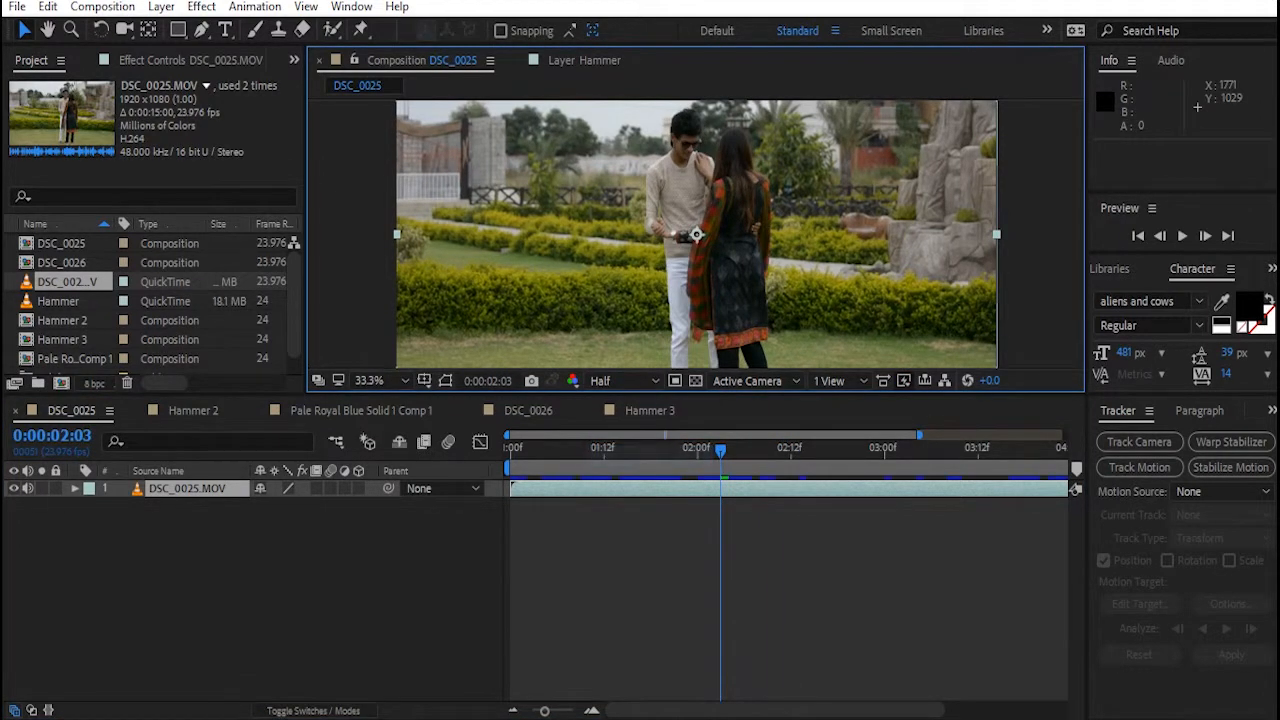
drag(720, 449, 510, 449)
drag(919, 436, 1063, 436)
key(space)
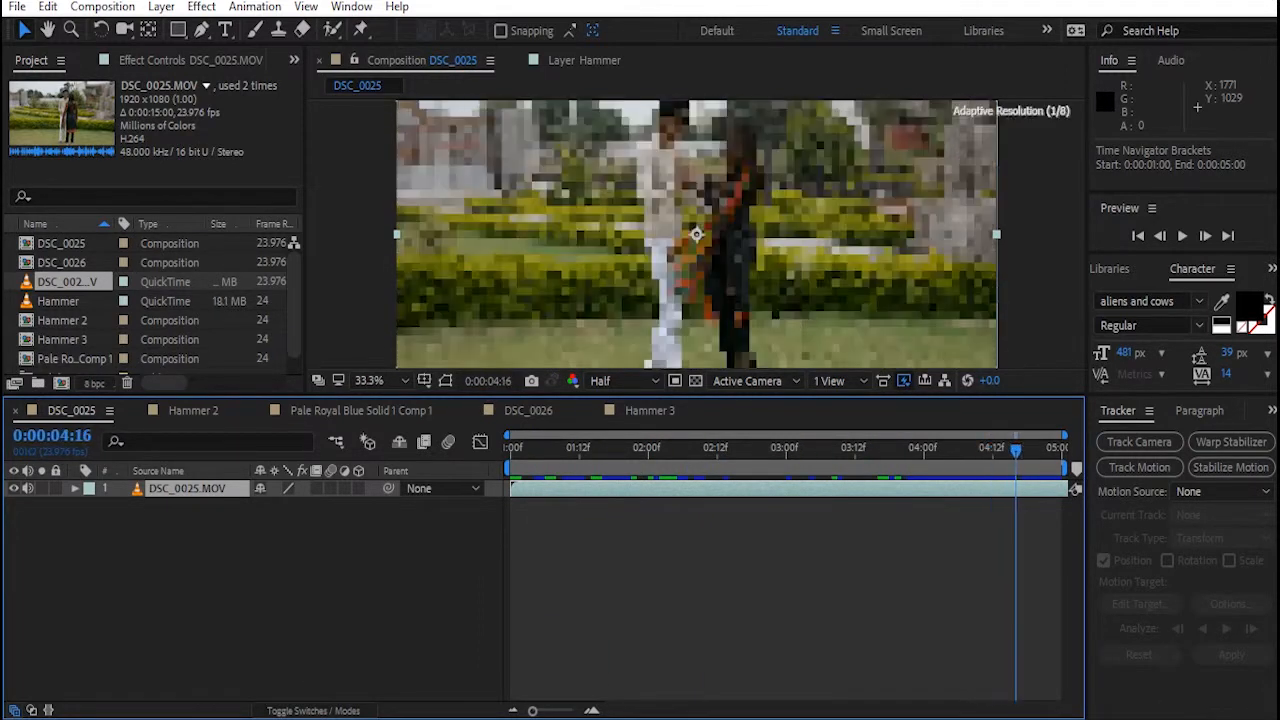
Add a null object above DSC_0025.MOV, with the current time at 0:00:04:19
drag(1057, 451, 1033, 451)
right_click(172, 560)
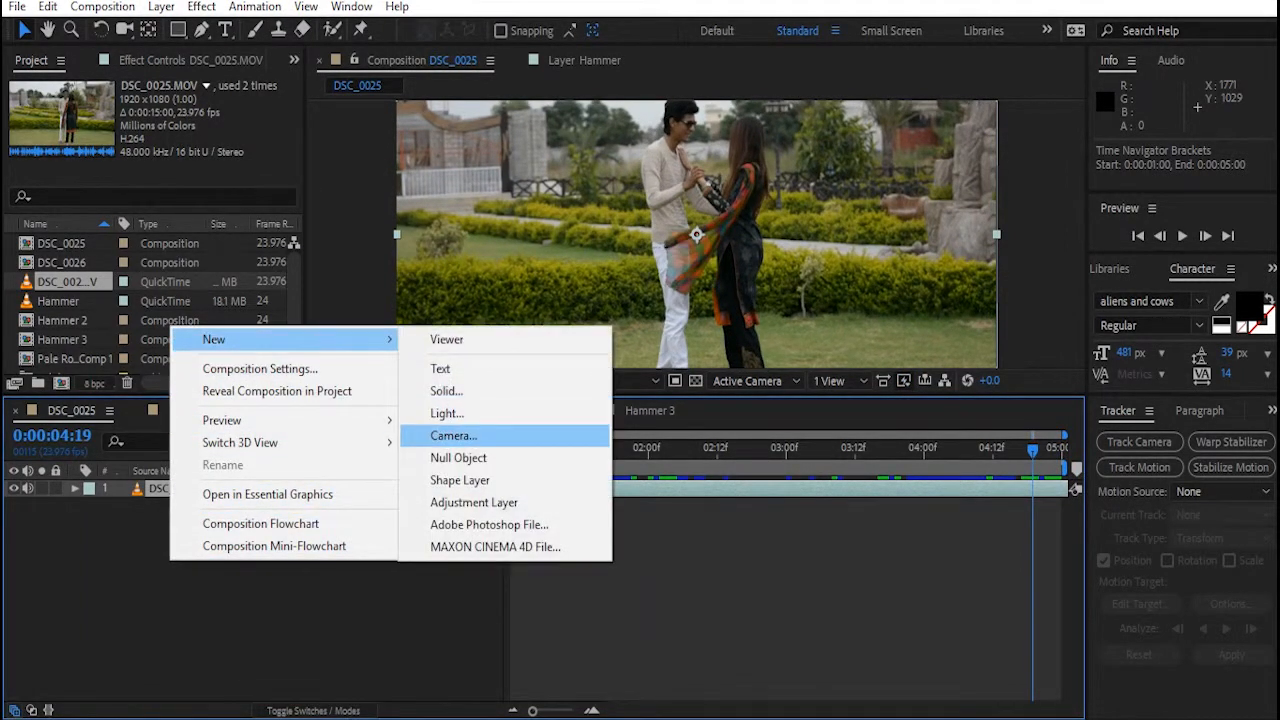
click(458, 457)
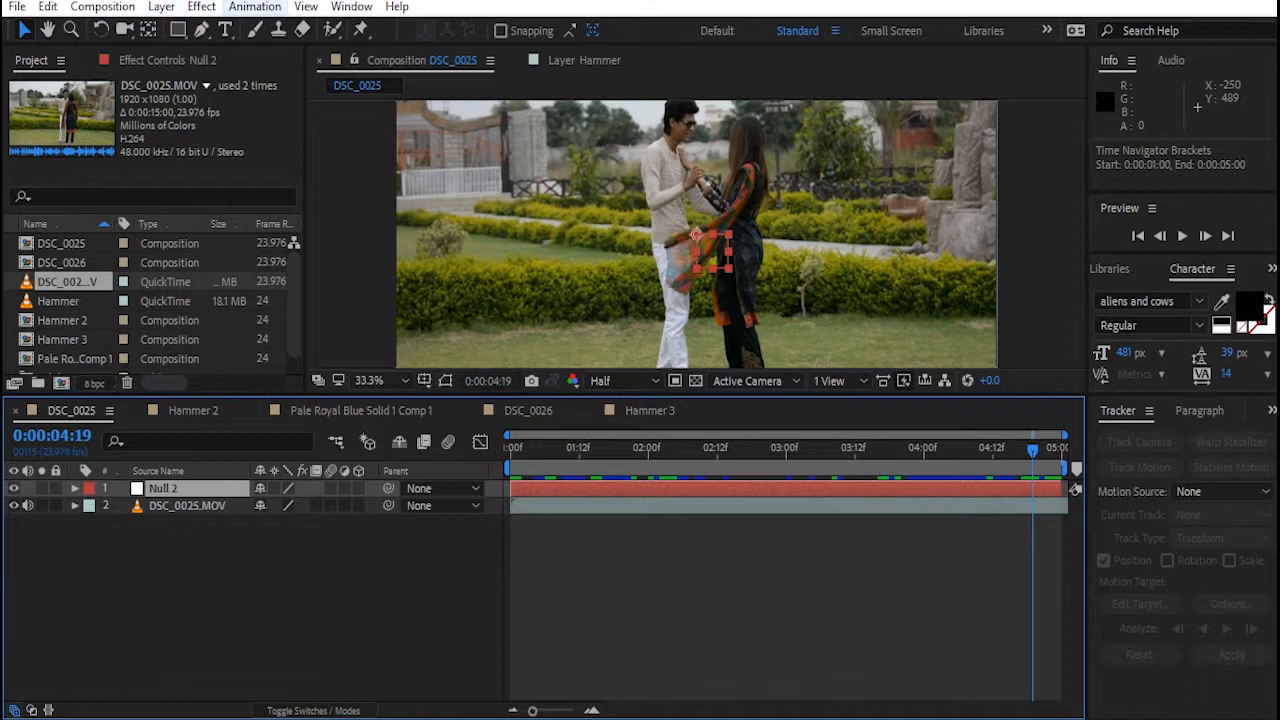
Start a motion track on DSC_0025.MOV and fit the track point around the man's head at the composition's last frame, 0:00:04:23
click(192, 506)
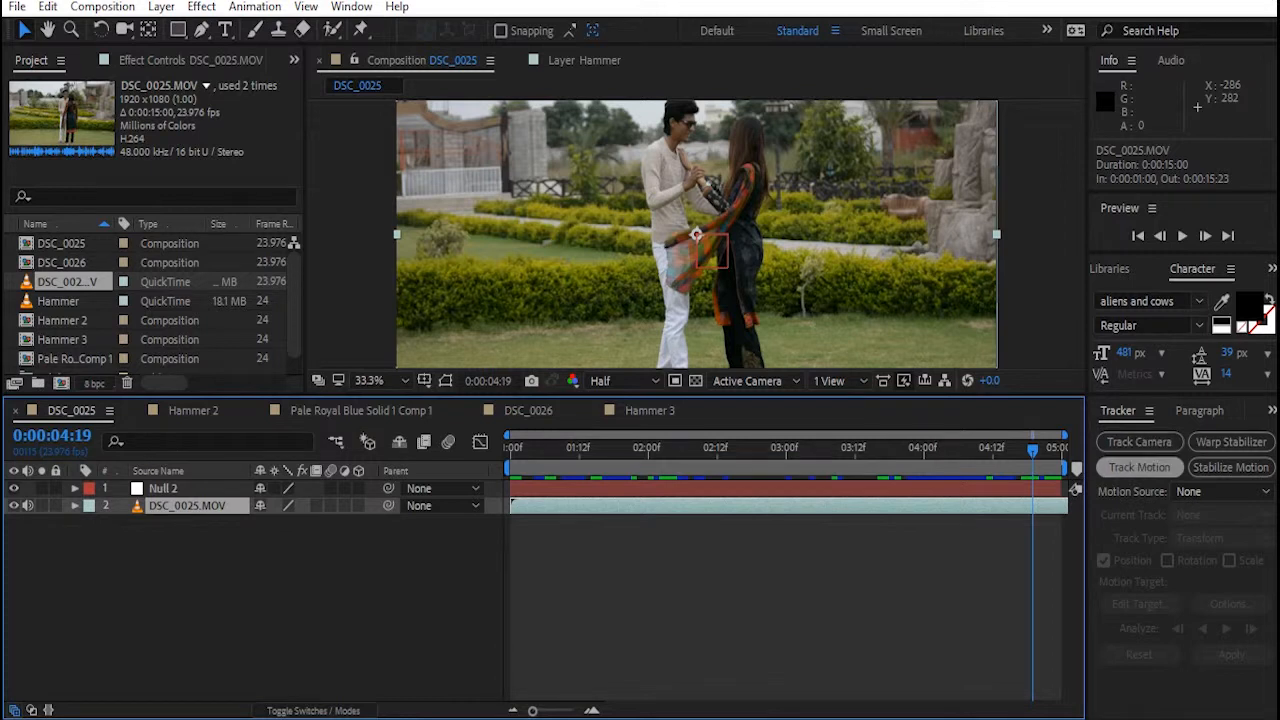
click(1139, 467)
drag(695, 193, 491, 157)
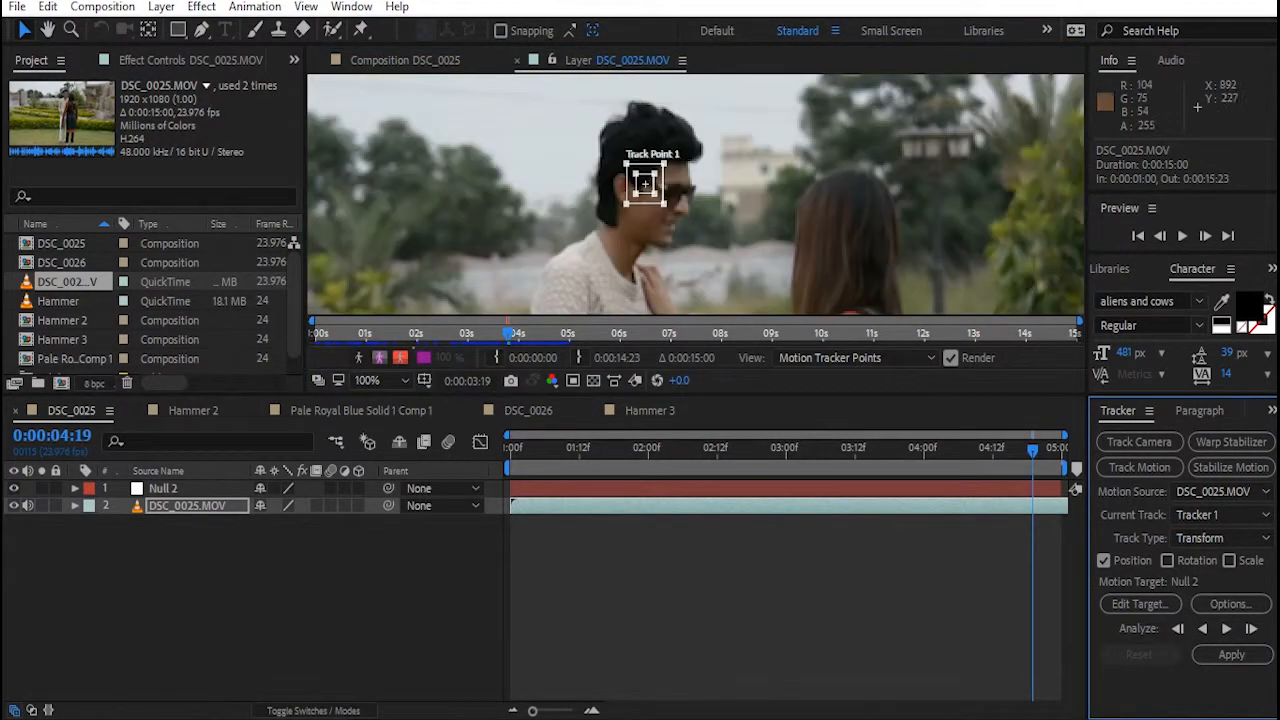
key(Page_Down)
key(Page_Down)
key(Page_Down)
key(Page_Down)
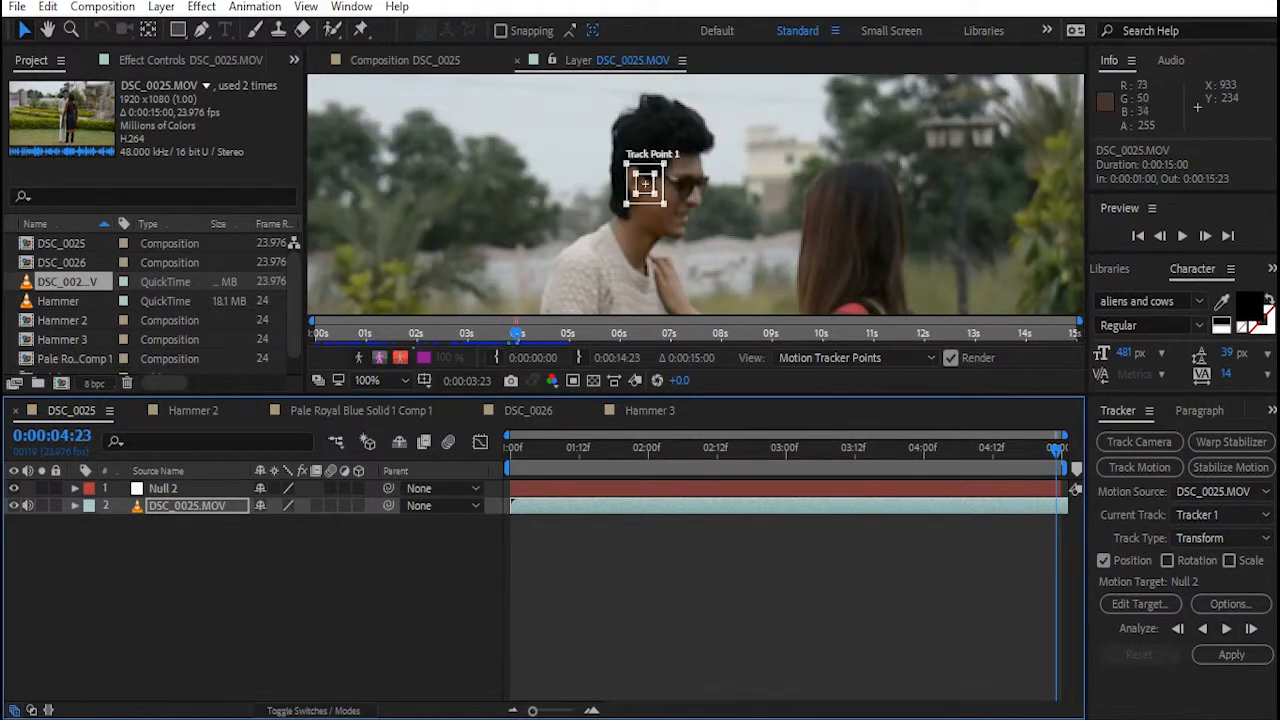
drag(666, 206, 710, 250)
drag(645, 183, 713, 234)
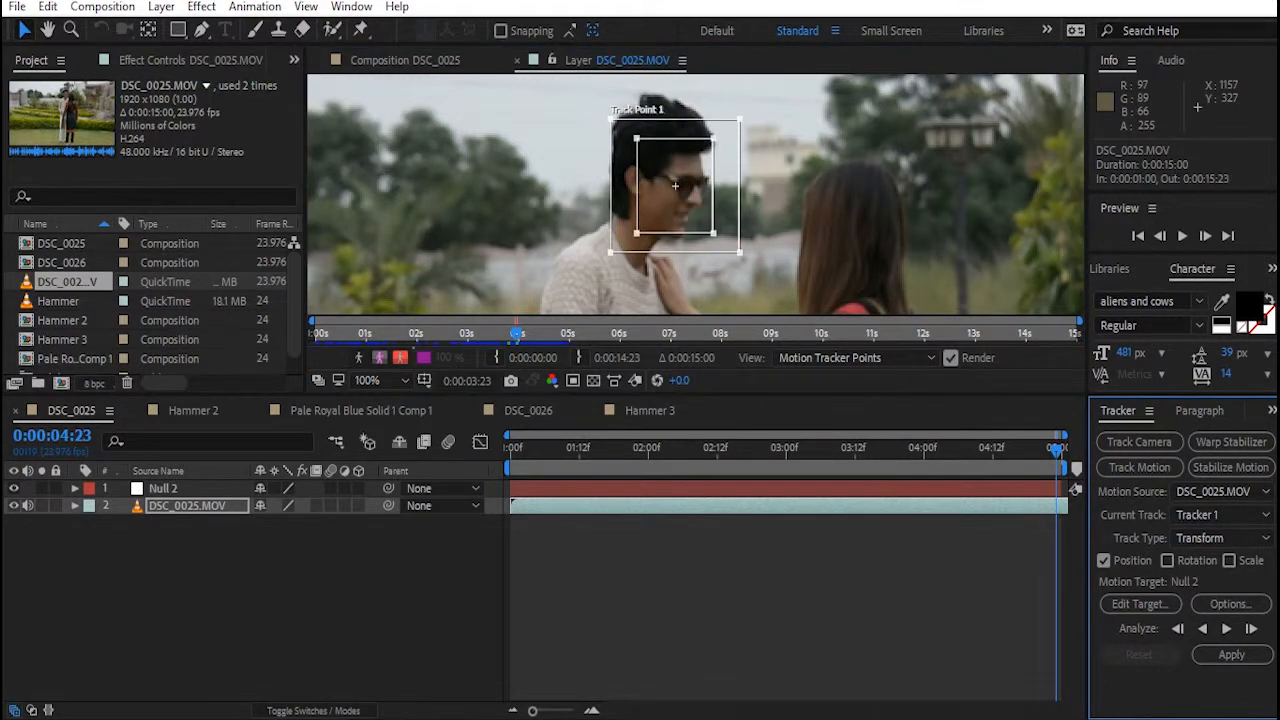
Analyze the head track backward through the clip and apply its X and Y motion to Null 2
click(1202, 628)
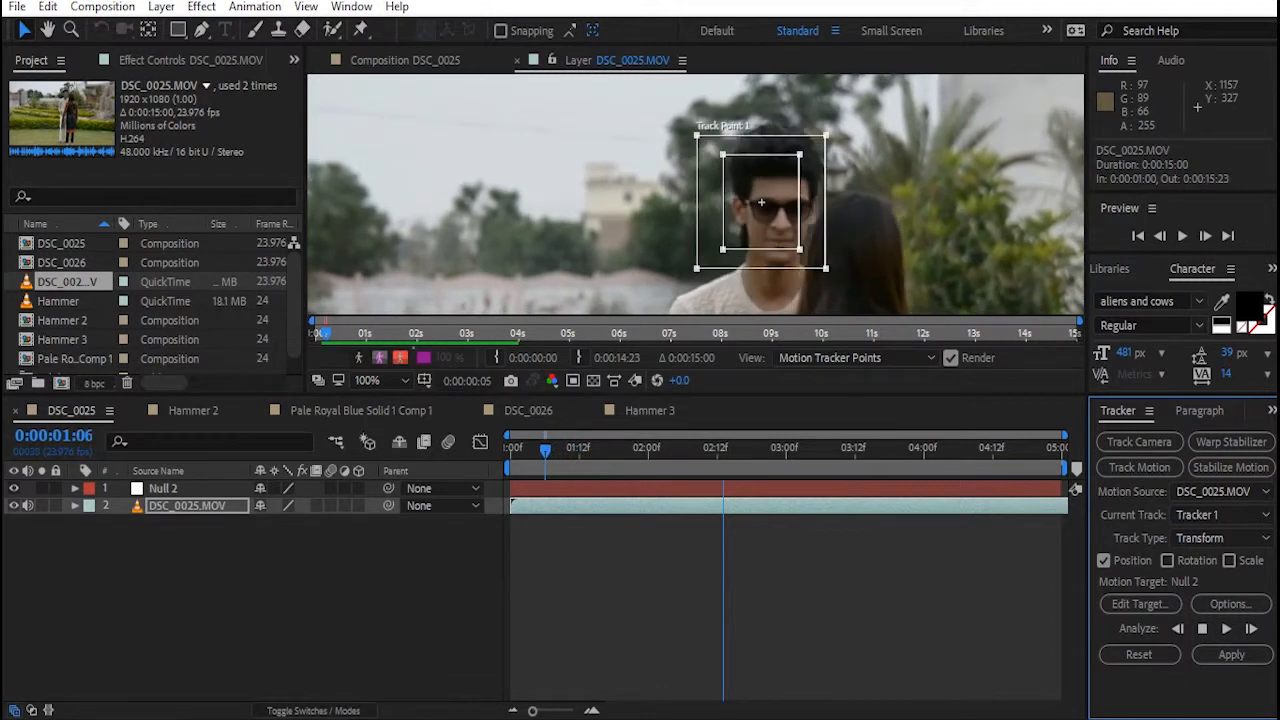
drag(316, 333, 390, 333)
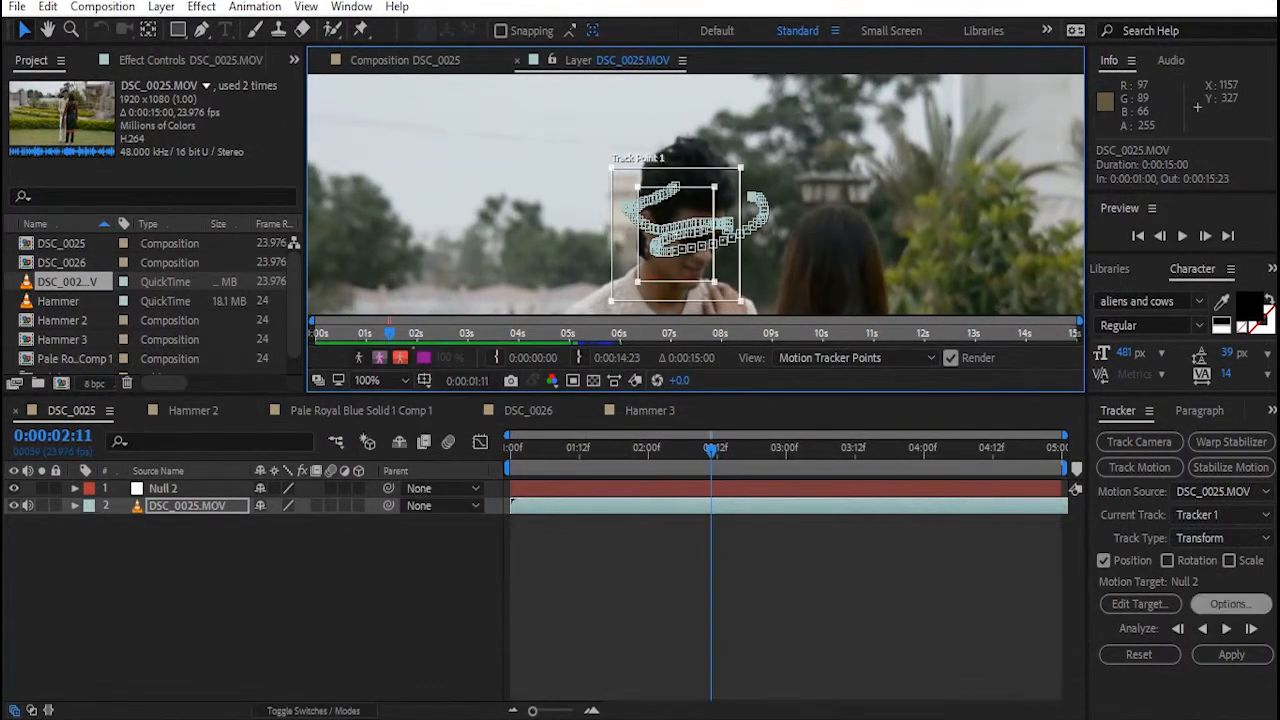
click(1140, 604)
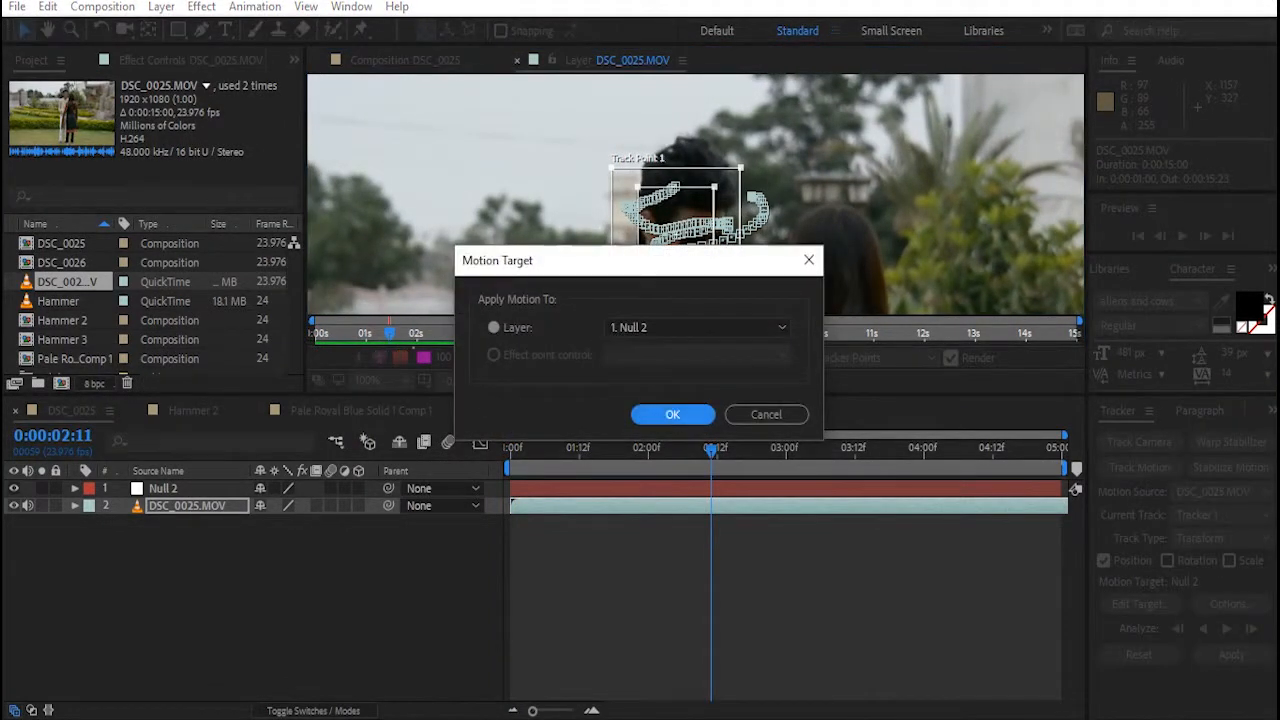
click(672, 414)
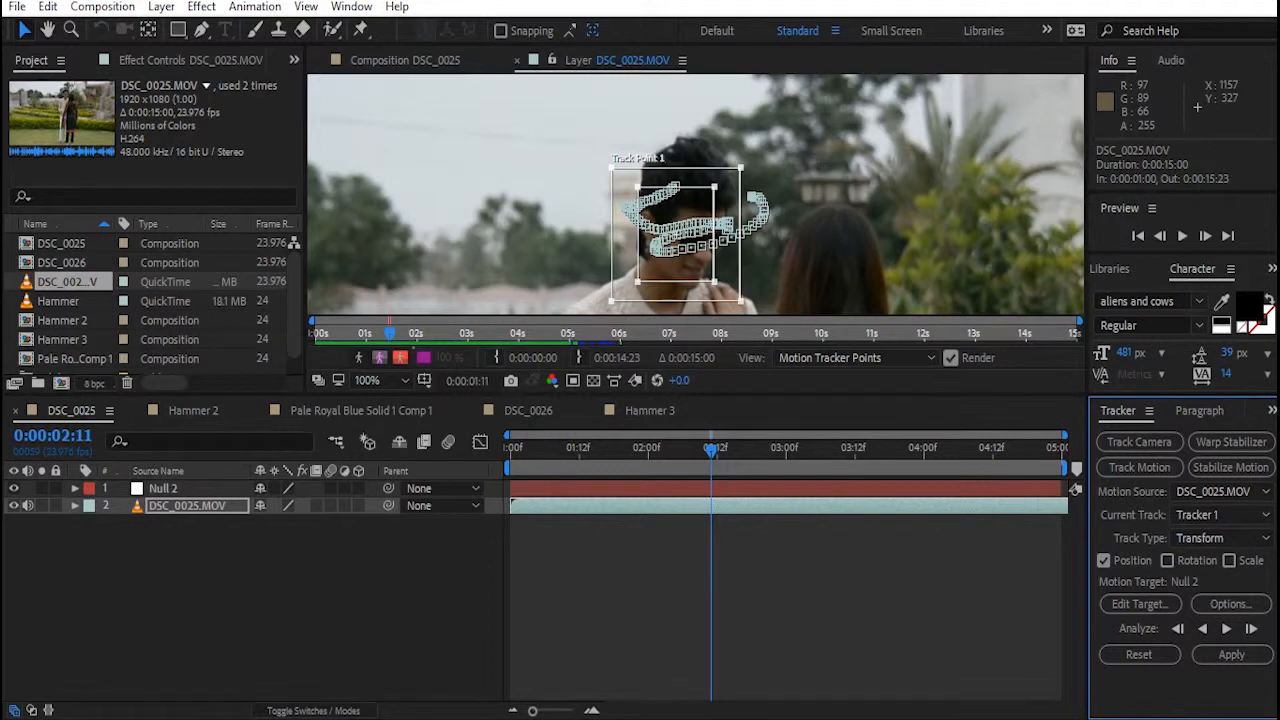
click(1231, 654)
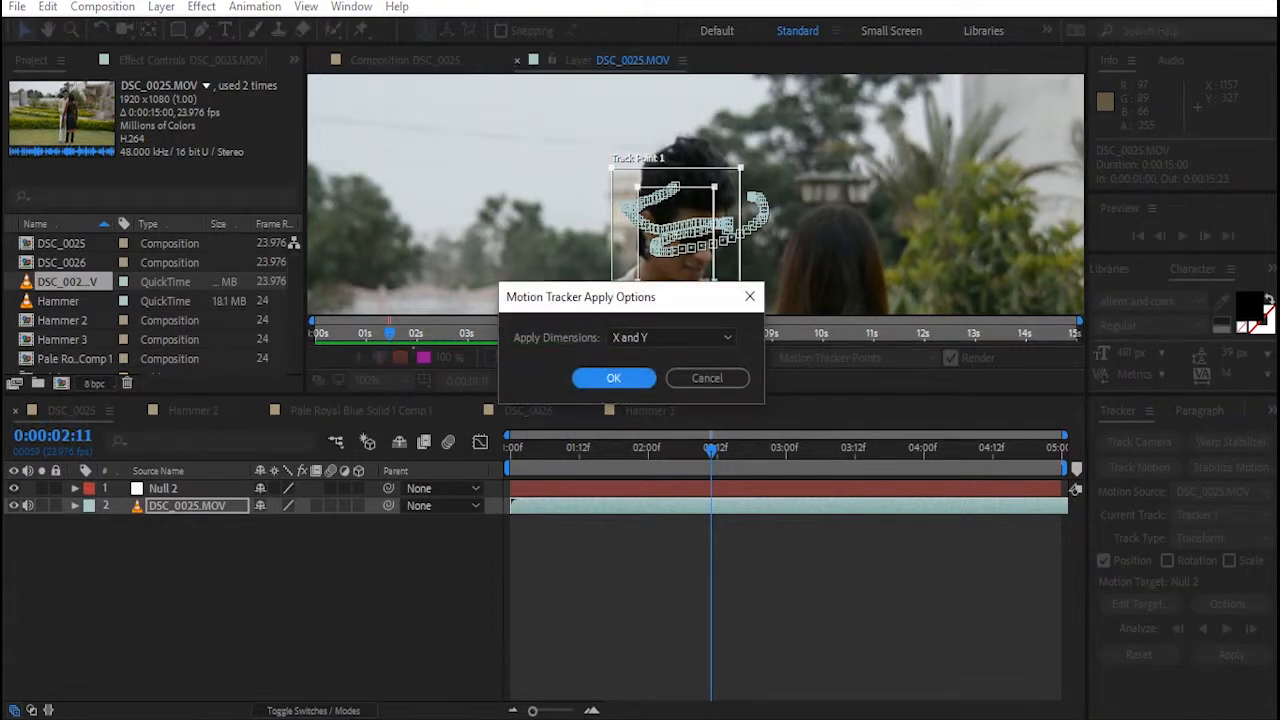
key(Return)
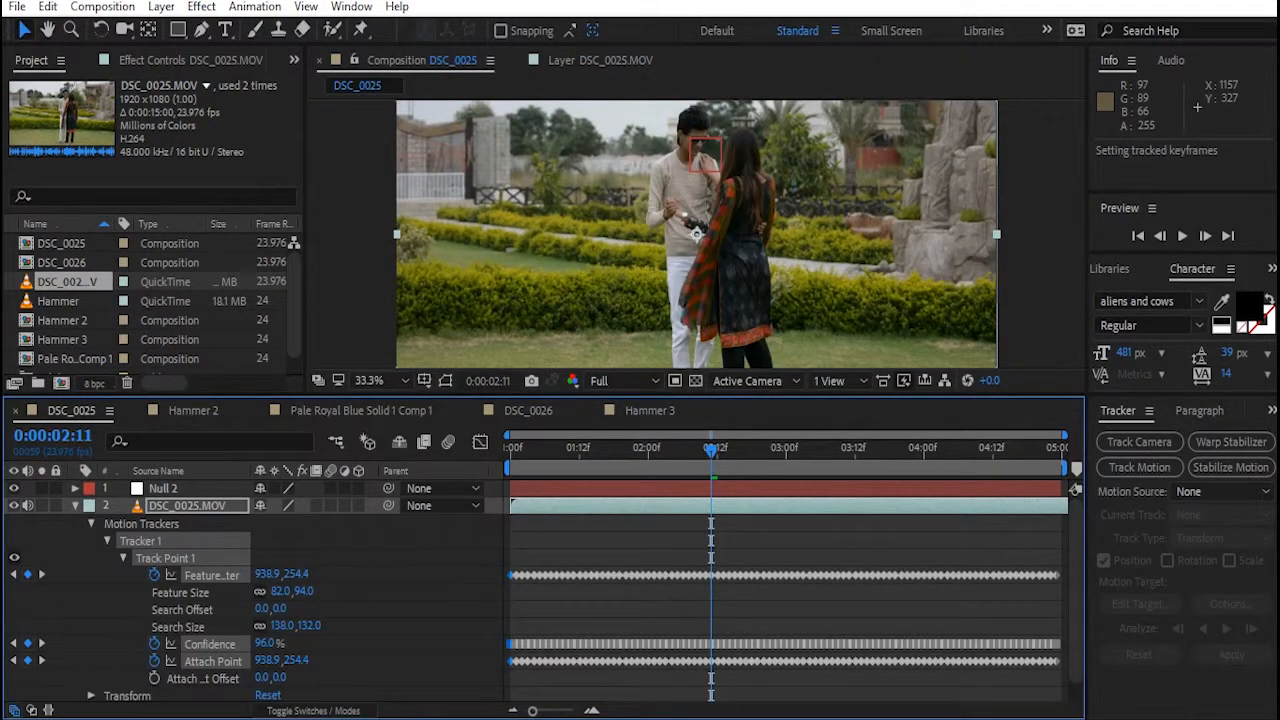
click(75, 506)
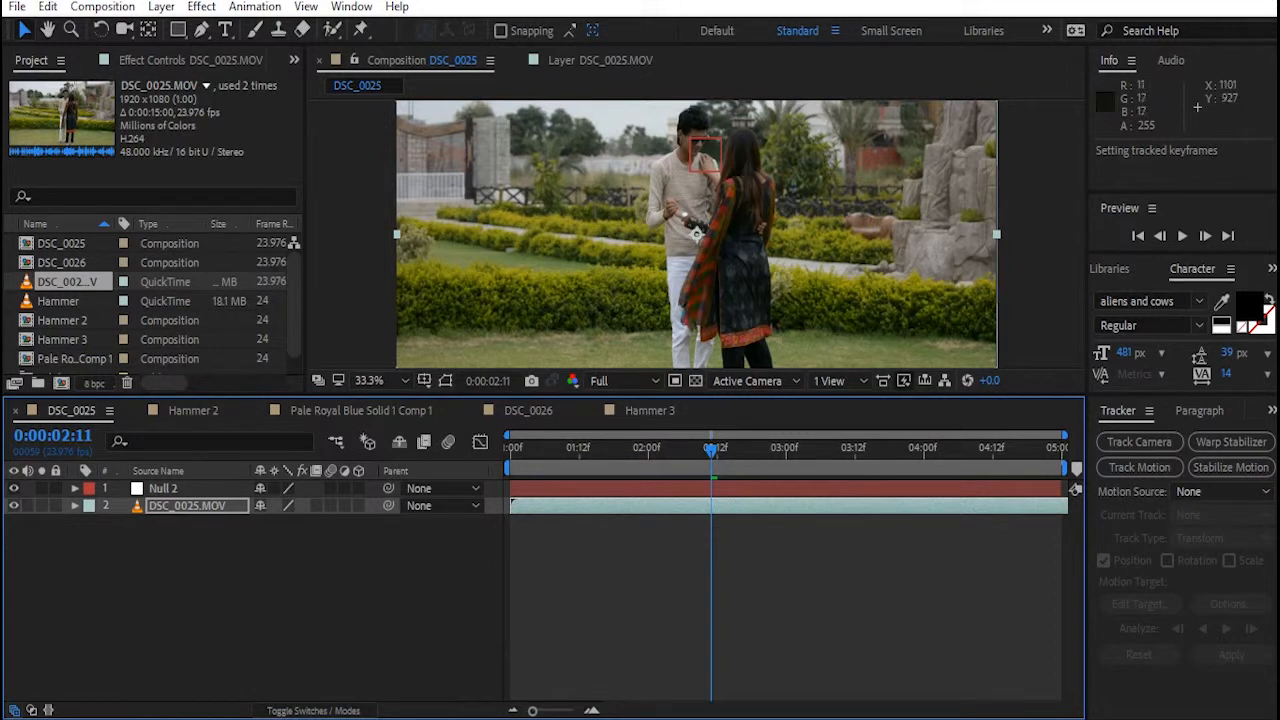
Move to 0:00:01:18 and add a black solid between Null 2 and DSC_0025.MOV, hidden to reveal the footage
drag(711, 451, 613, 451)
right_click(223, 608)
mouse_move(266, 388)
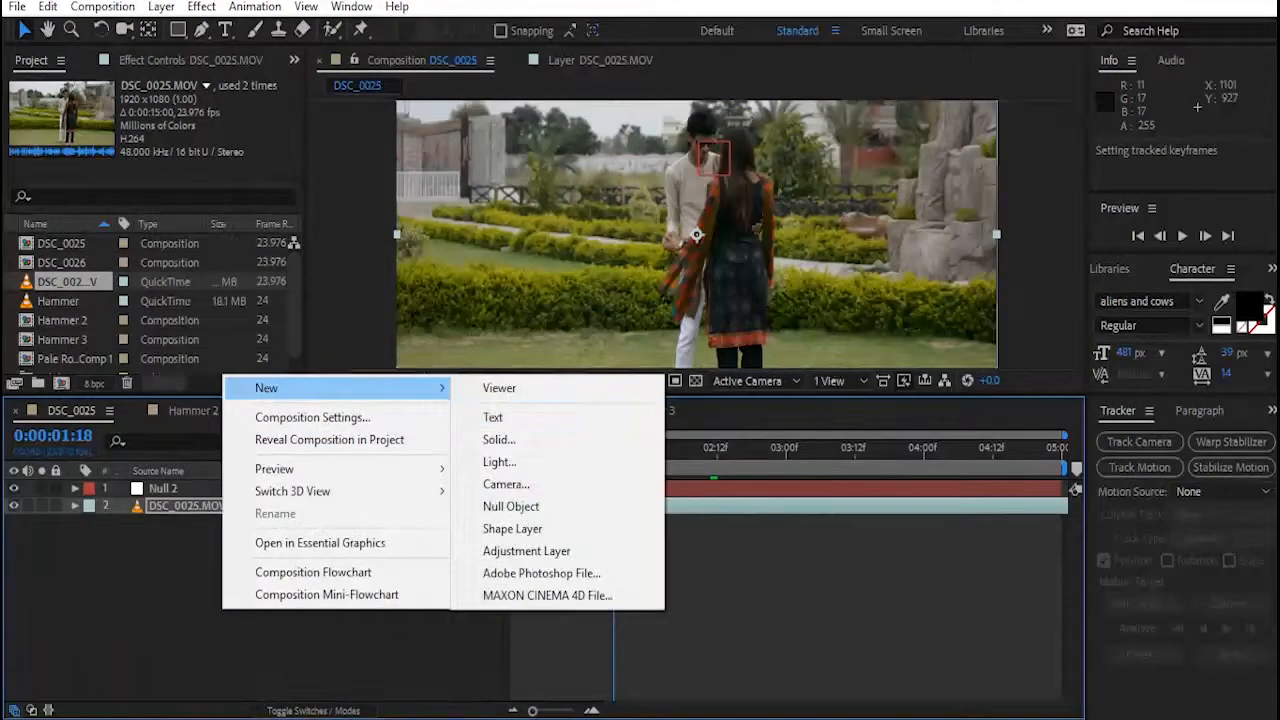
click(498, 439)
click(375, 554)
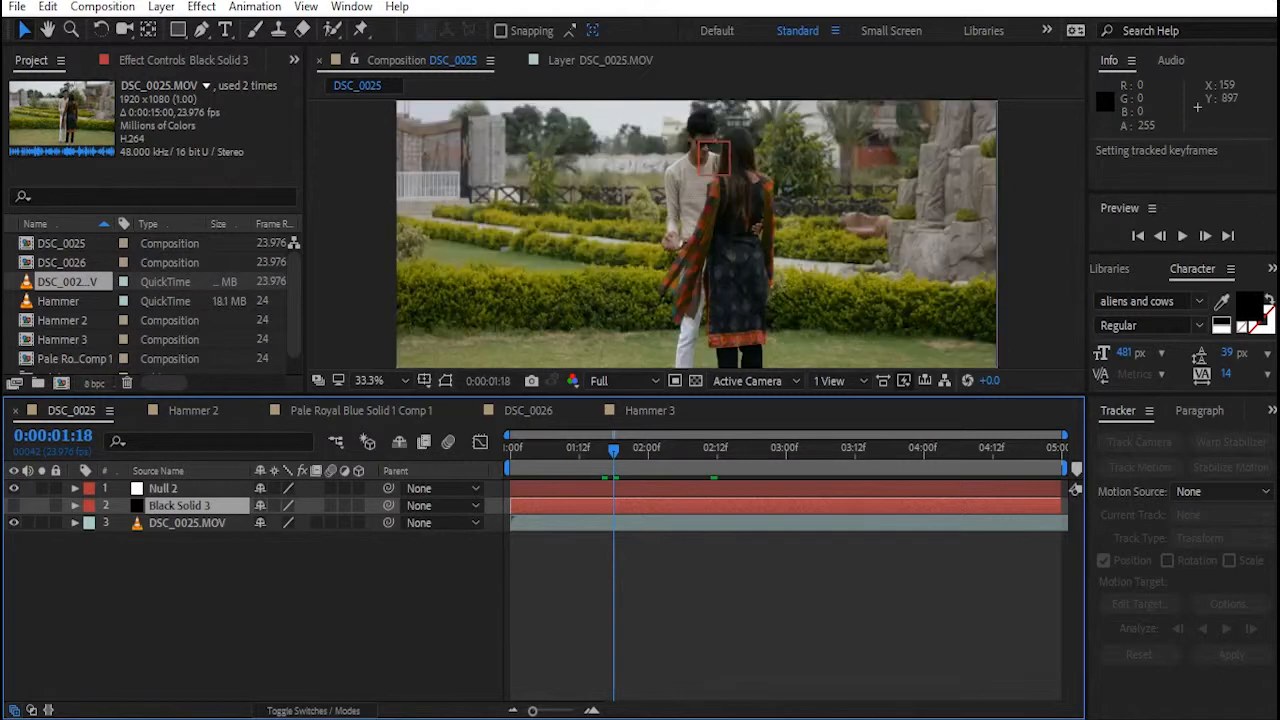
Draw a rectangular mask on the black solid around the man's head and make the solid visible
key(q)
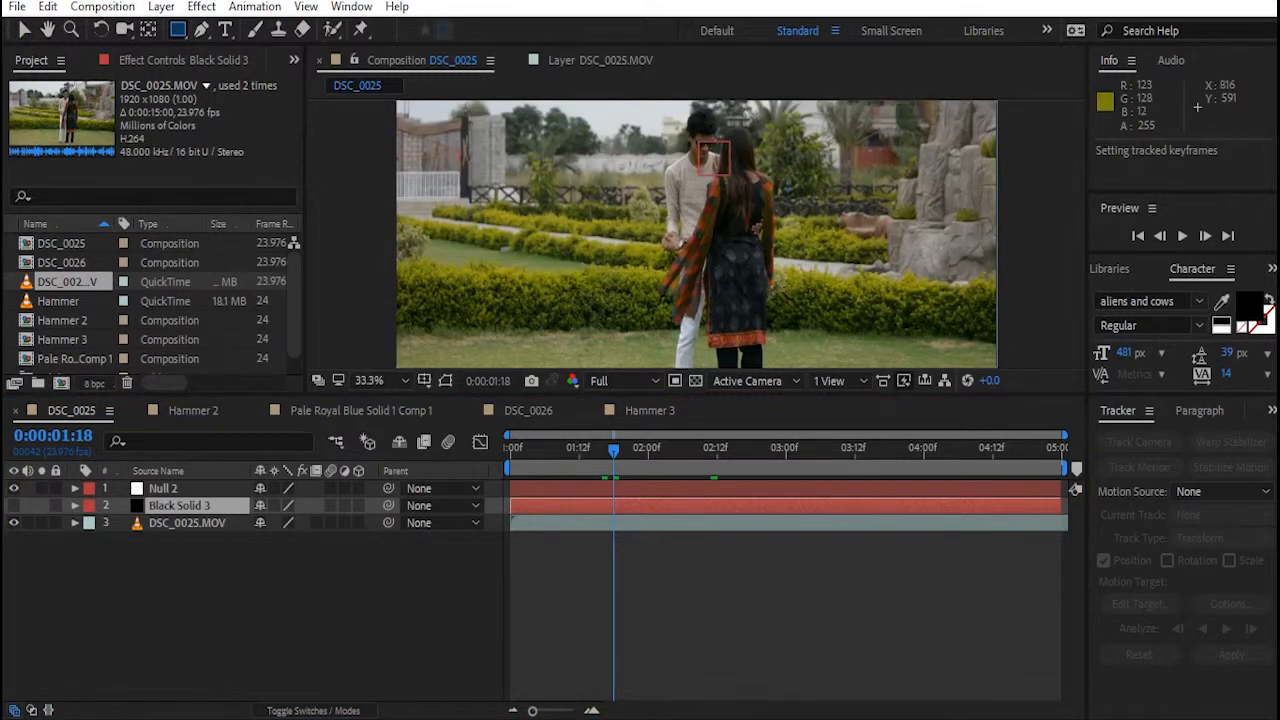
scroll(719, 147, up, 2)
key(space)
drag(630, 174, 616, 429)
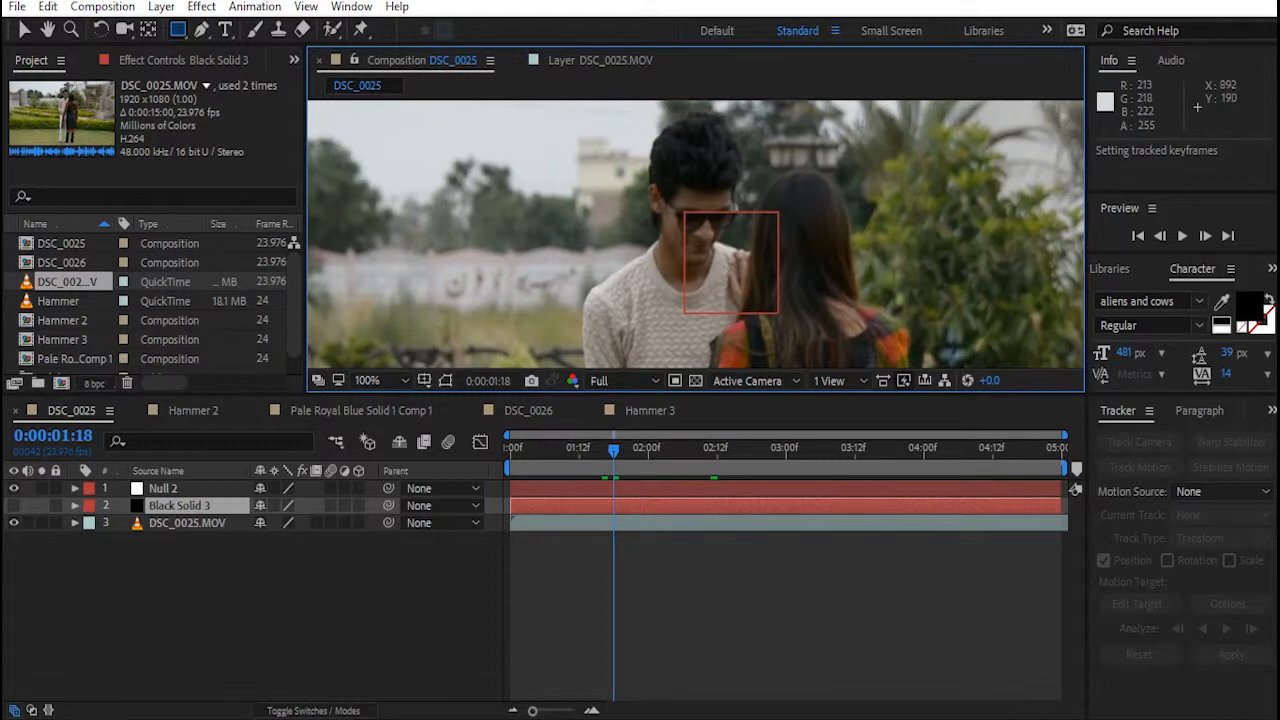
mouse_move(614, 112)
mouse_down()
mouse_move(746, 228)
mouse_move(762, 268)
mouse_up()
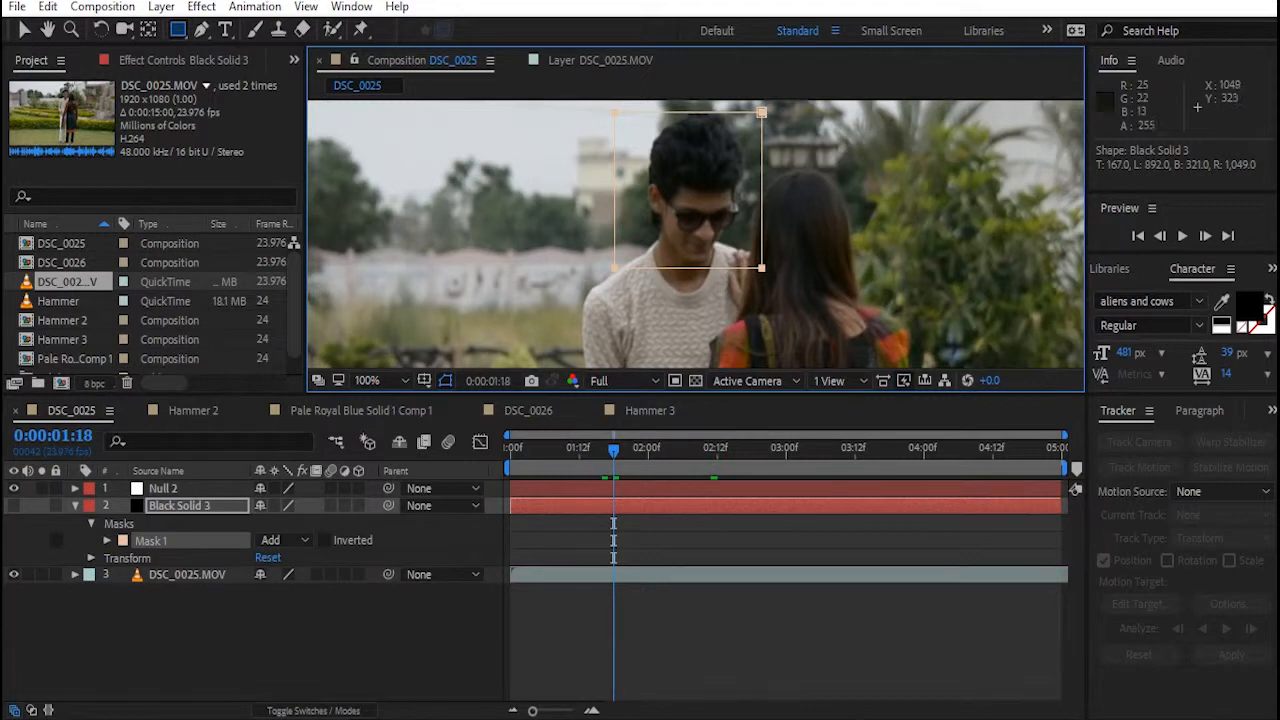
click(14, 506)
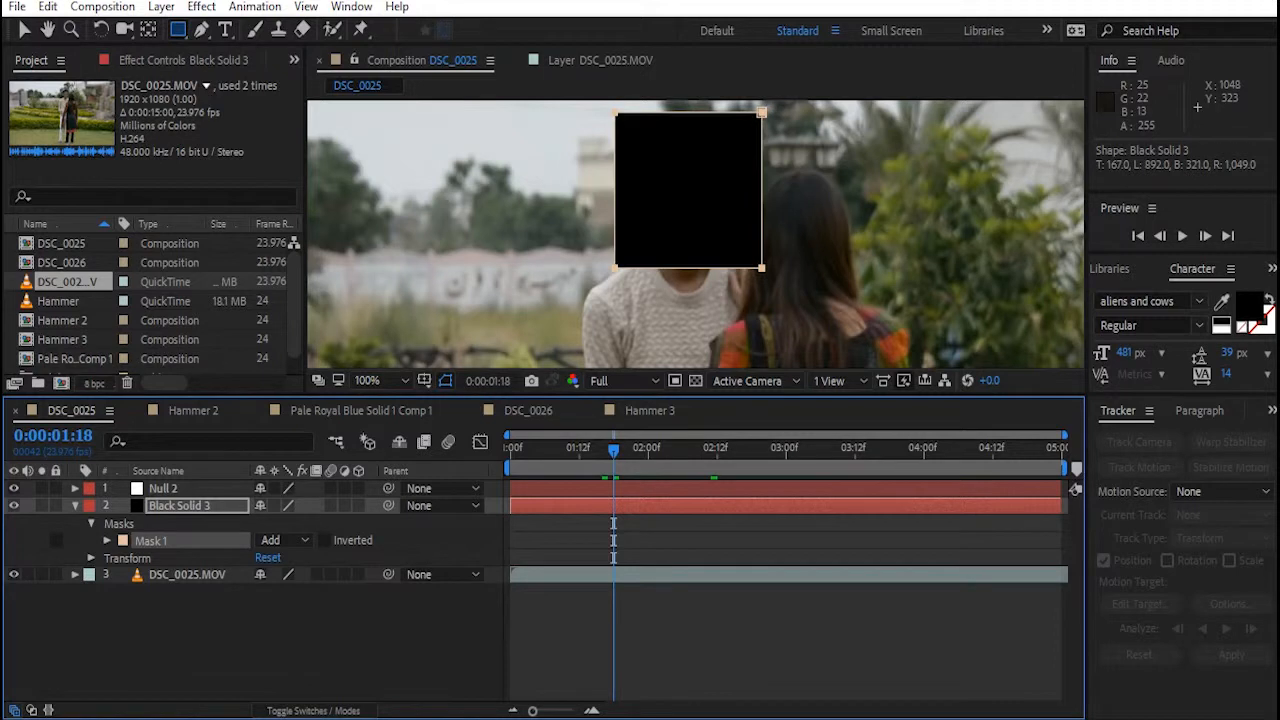
click(75, 506)
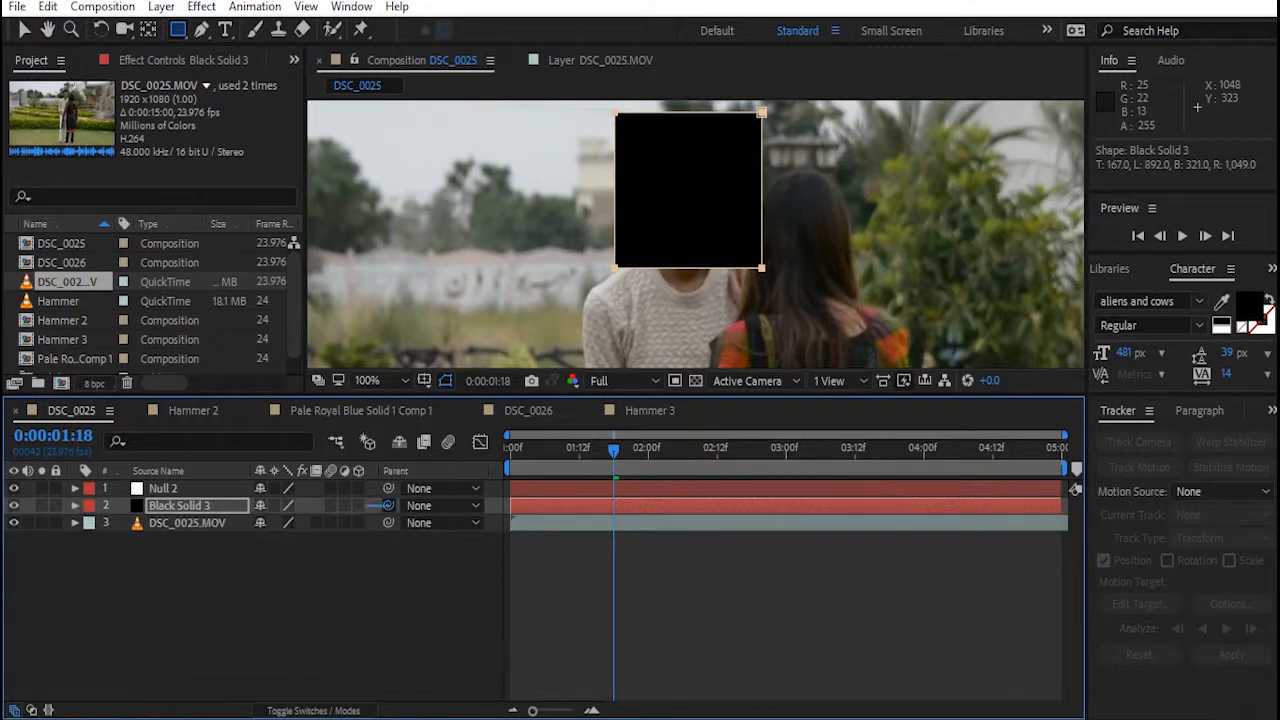
Parent the masked black solid to Null 2 and preview it over the man's head with the whole frame in view
drag(305, 506, 205, 487)
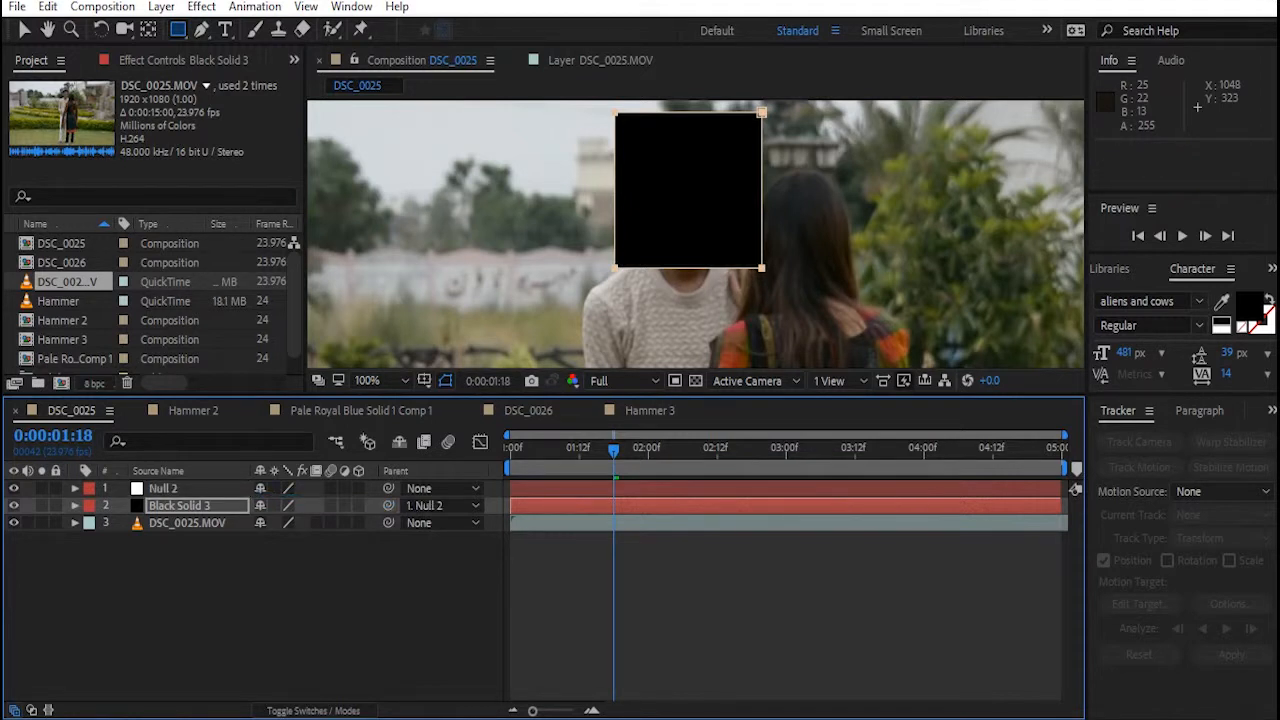
click(380, 380)
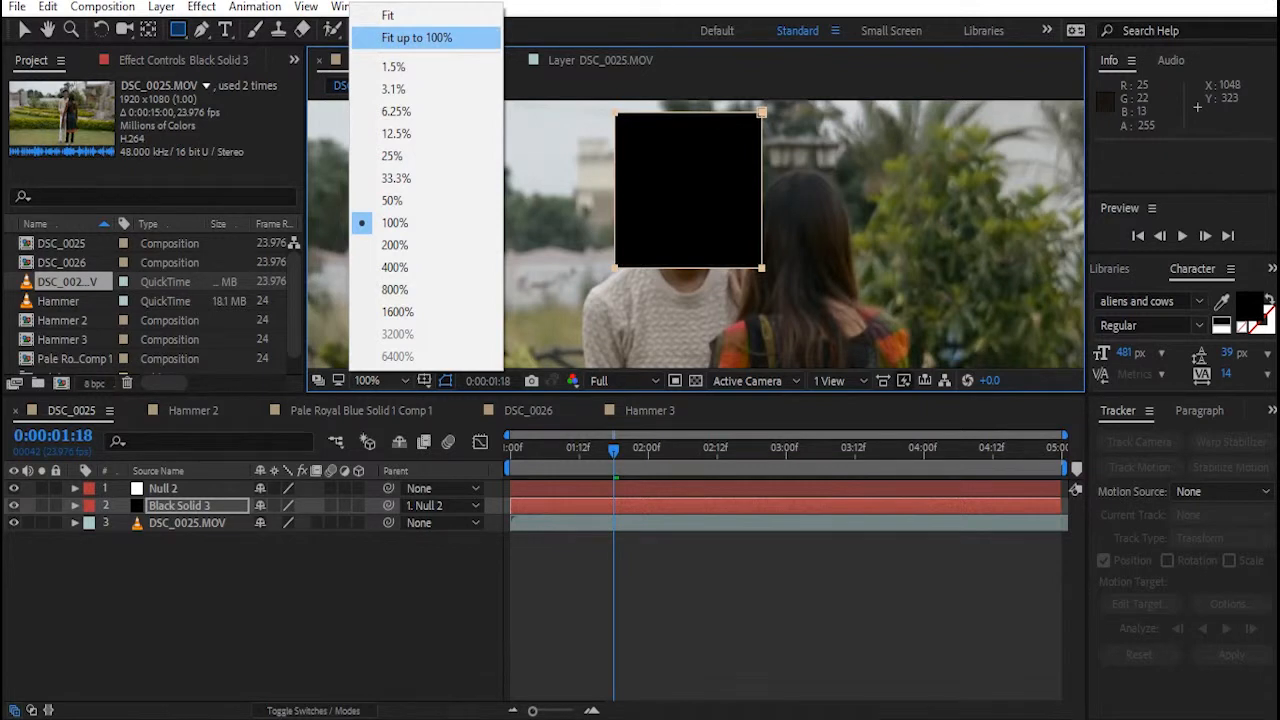
click(416, 37)
key(space)
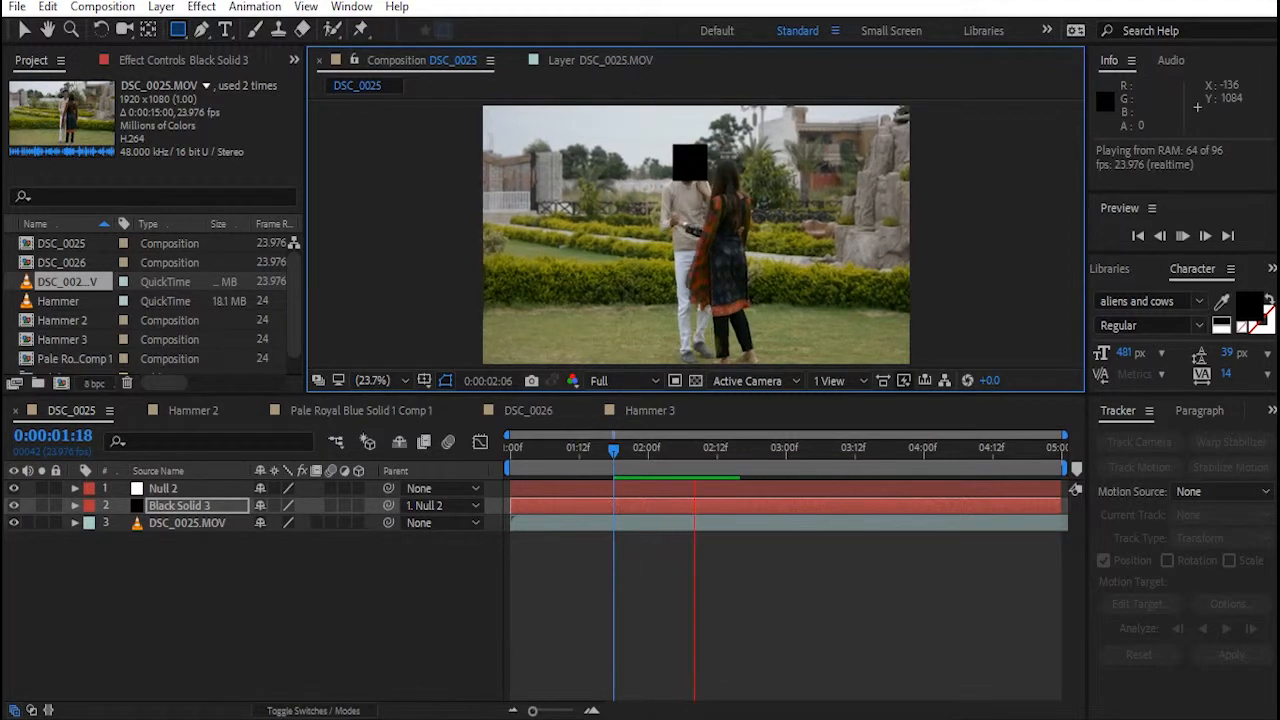